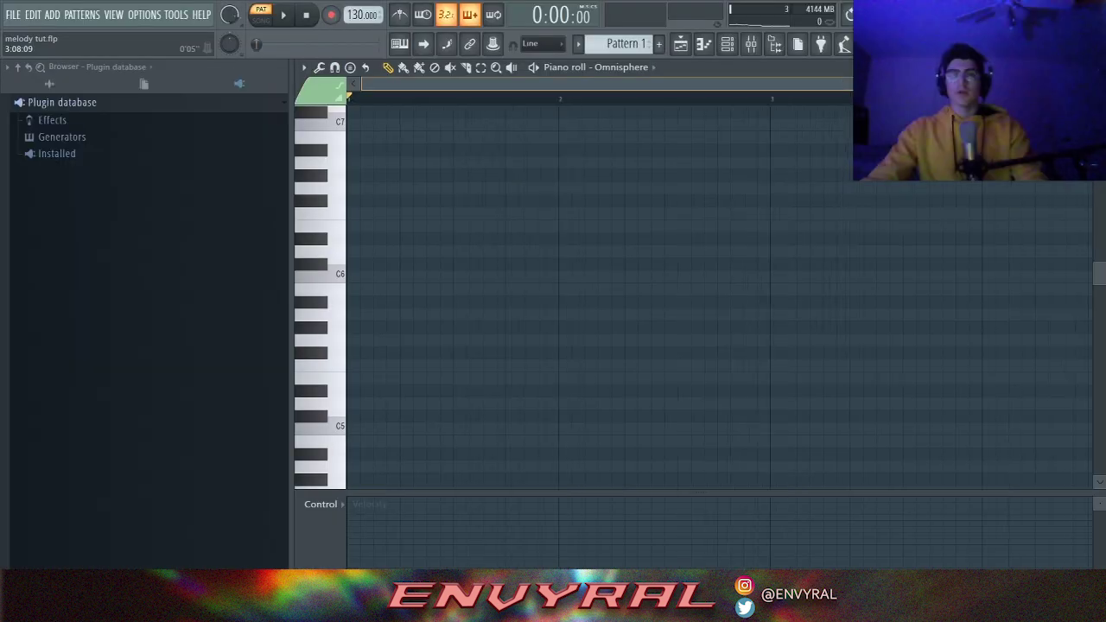
Place a one-bar F4 note at the start of bar 1 as the root of the first chord.
{"action": "scroll", "coordinate": [428, 376], "scroll_direction": "down", "scroll_amount": 1}
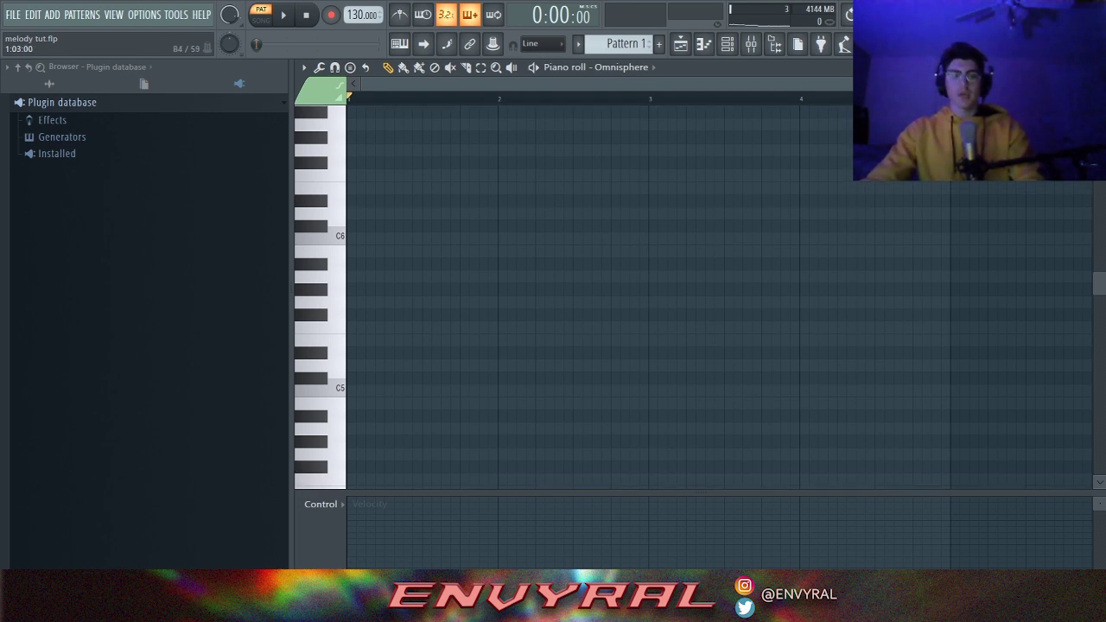
{"action": "left_click", "coordinate": [355, 325]}
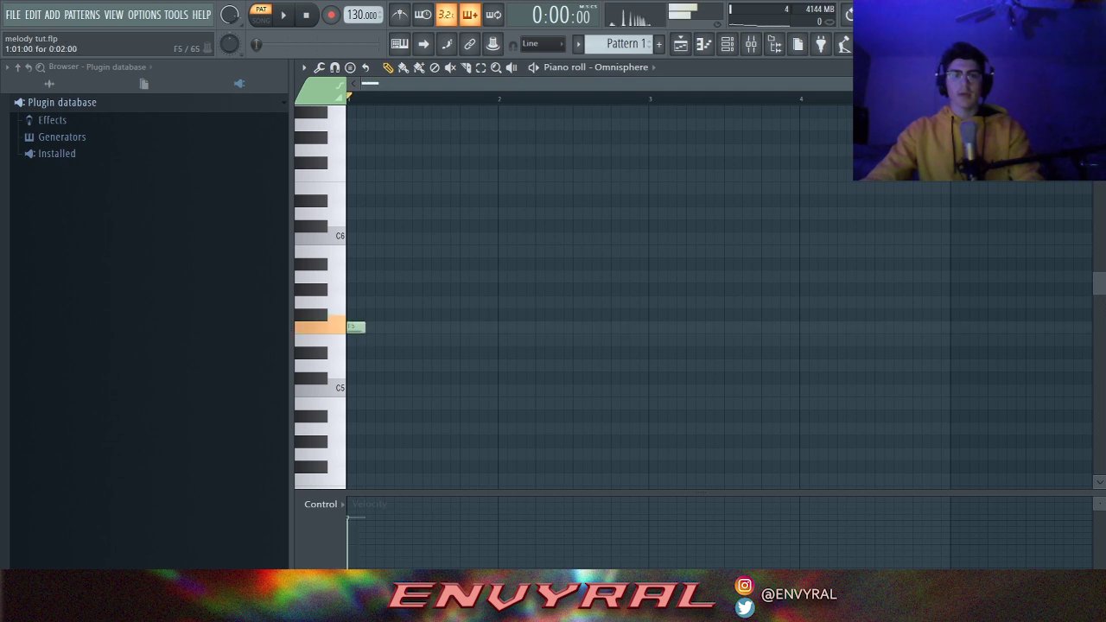
{"action": "right_click", "coordinate": [355, 325]}
{"action": "scroll", "coordinate": [355, 325], "scroll_direction": "down", "scroll_amount": 3}
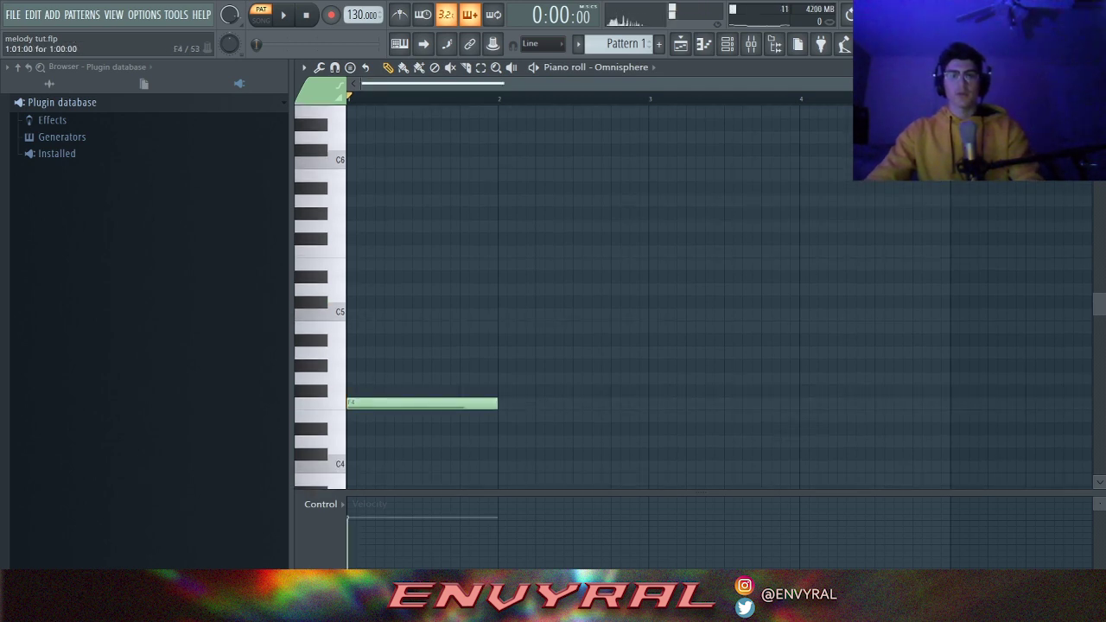
Add one-bar C5 and A5 notes above the F4 root in bar 1 and play the chord back.
{"action": "left_click", "coordinate": [351, 314]}
{"action": "left_click_drag", "start_coordinate": [360, 225], "coordinate": [352, 200]}
{"action": "key", "text": "space"}
{"action": "key", "text": "space"}
{"action": "left_click", "coordinate": [351, 226]}
{"action": "key", "text": "space"}
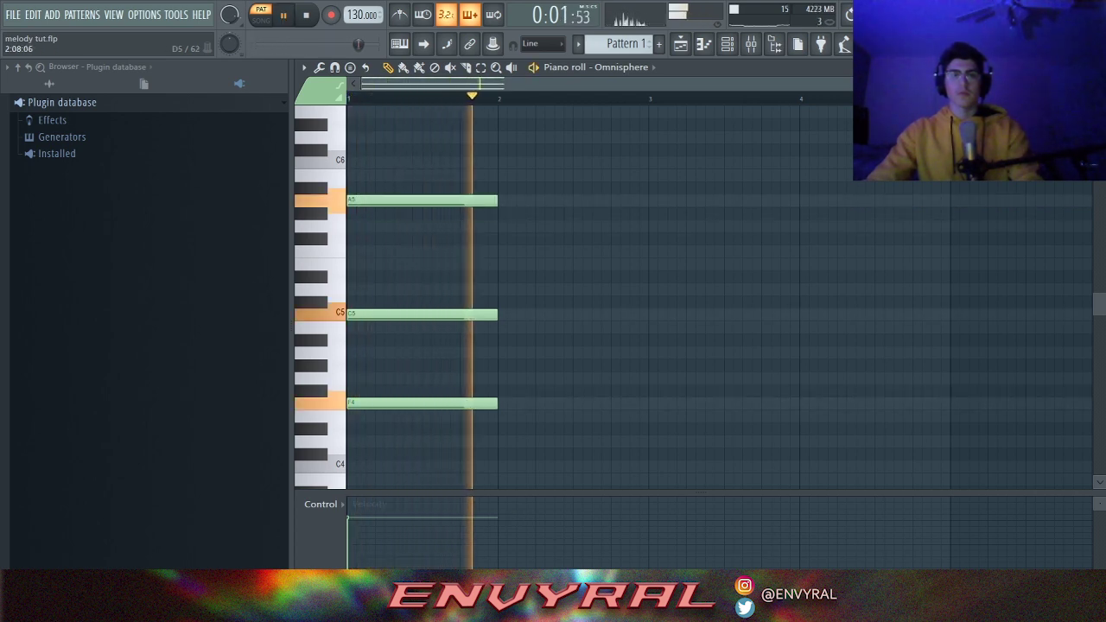
{"action": "key", "text": "space"}
Place one-bar root notes A4 in bar 2, D4 in bar 3 and G4 in bar 4, and play them back.
{"action": "left_click_drag", "start_coordinate": [521, 290], "coordinate": [503, 352]}
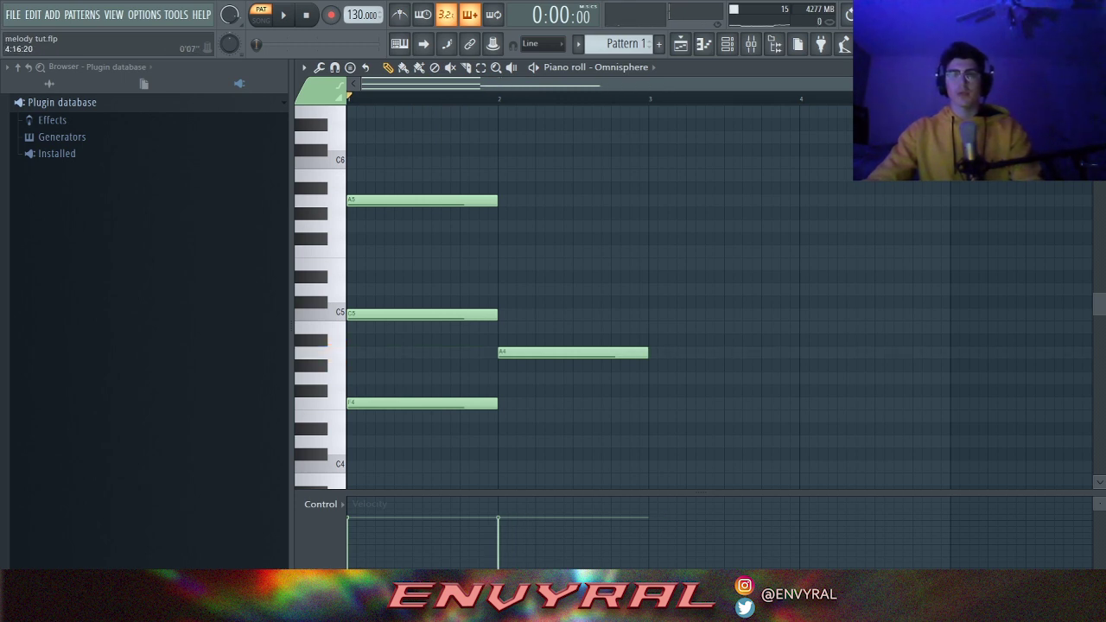
{"action": "left_click_drag", "start_coordinate": [948, 84], "coordinate": [973, 84]}
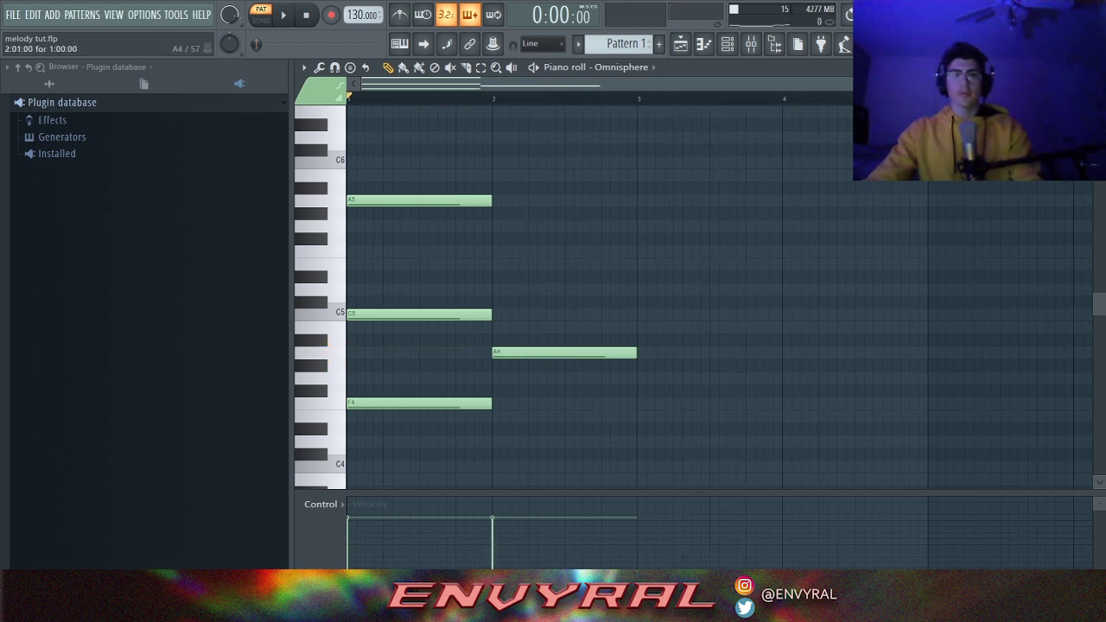
{"action": "scroll", "coordinate": [638, 378], "scroll_direction": "down", "scroll_amount": 1}
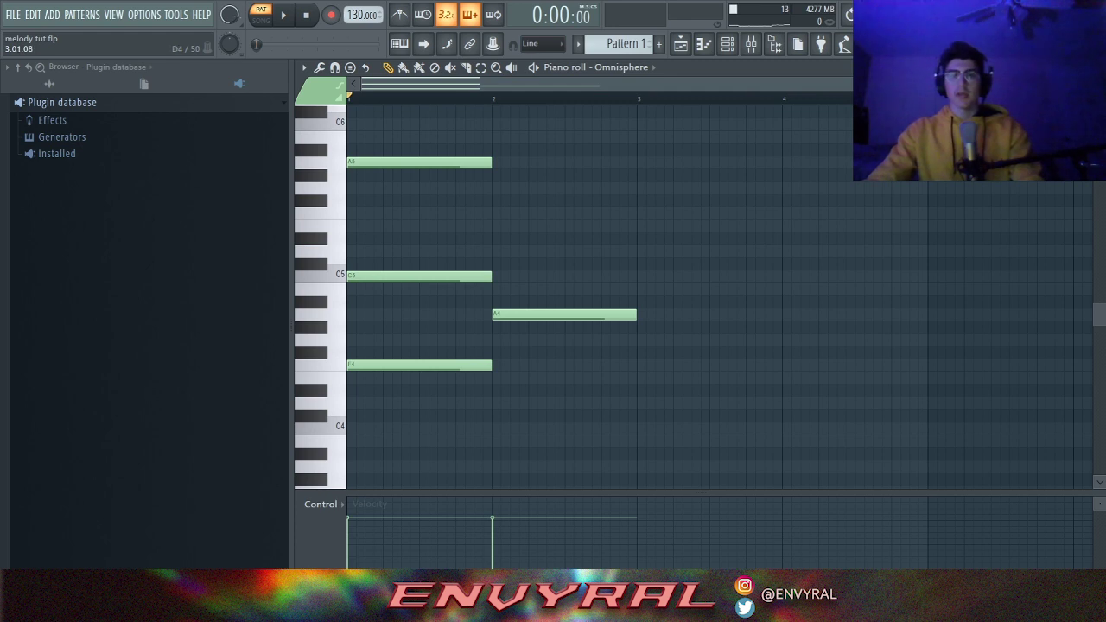
{"action": "left_click", "coordinate": [652, 403]}
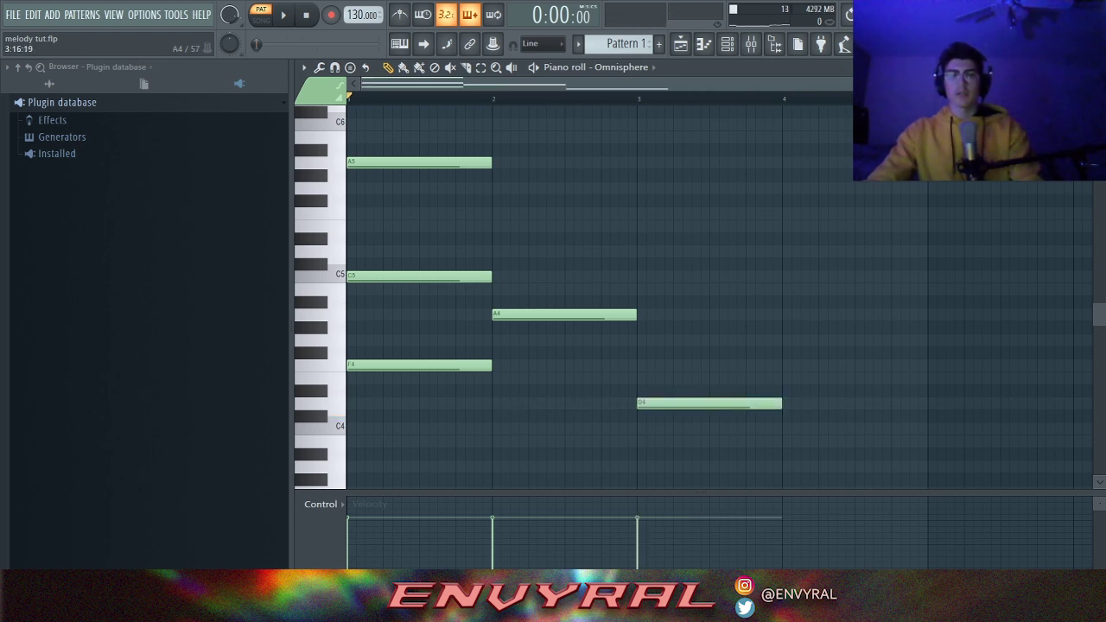
{"action": "left_click", "coordinate": [793, 314]}
{"action": "left_click_drag", "start_coordinate": [793, 314], "coordinate": [793, 340]}
{"action": "key", "text": "space"}
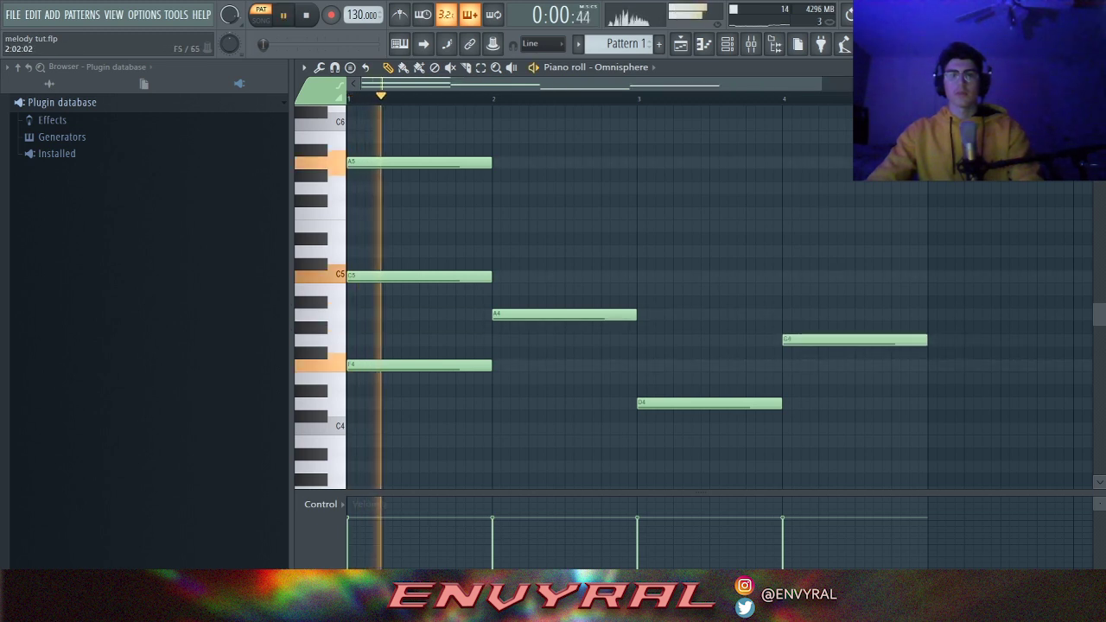
{"action": "key", "text": "space"}
Add one-bar E5 and C6 notes above the A4 root in bar 2 and play the chords back.
{"action": "left_click_drag", "start_coordinate": [505, 251], "coordinate": [505, 225]}
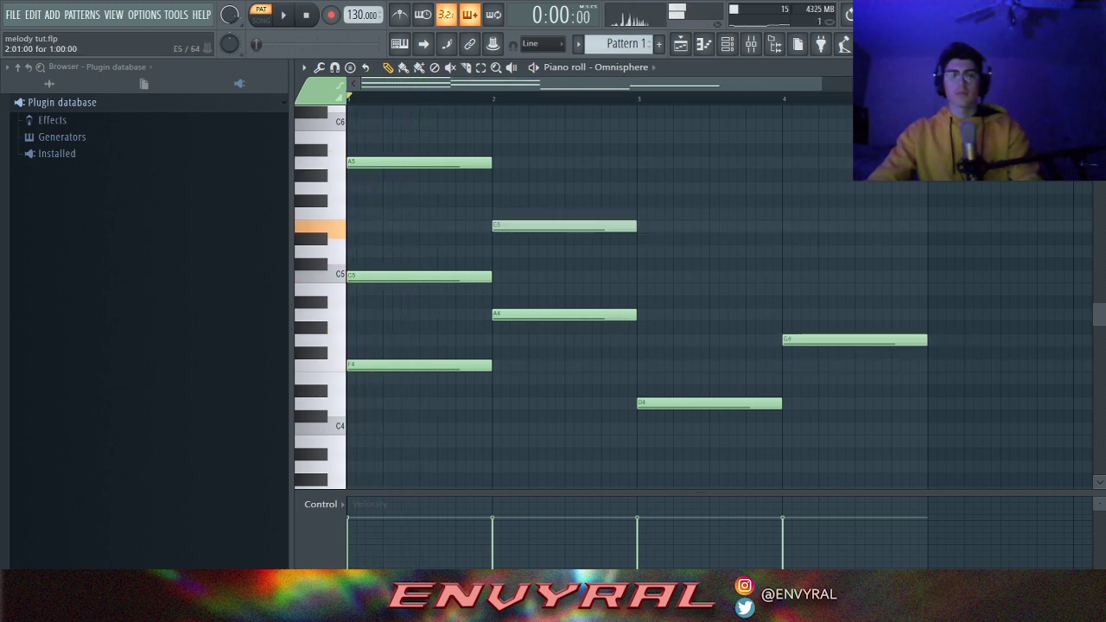
{"action": "left_click_drag", "start_coordinate": [515, 124], "coordinate": [496, 162]}
{"action": "scroll", "coordinate": [530, 138], "scroll_direction": "up", "scroll_amount": 1}
{"action": "right_click", "coordinate": [539, 175]}
{"action": "key", "text": "space"}
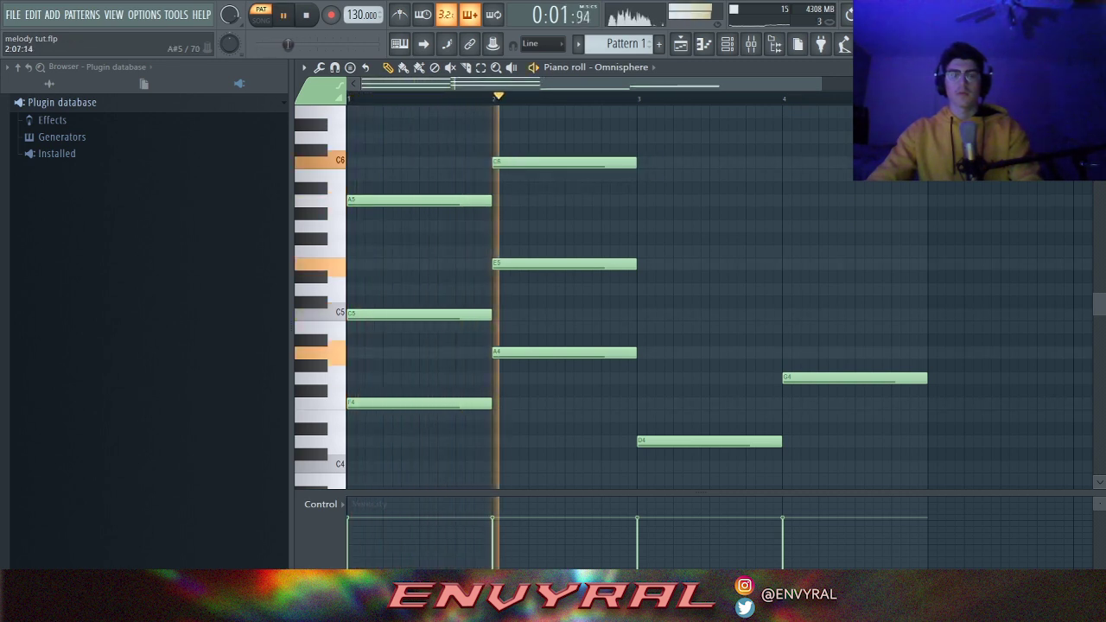
Complete the last two chords with A4 and F5 over D4 in bar 3, and D5 and B5 over G4 in bar 4.
{"action": "left_click_drag", "start_coordinate": [651, 339], "coordinate": [642, 377]}
{"action": "key", "text": "space"}
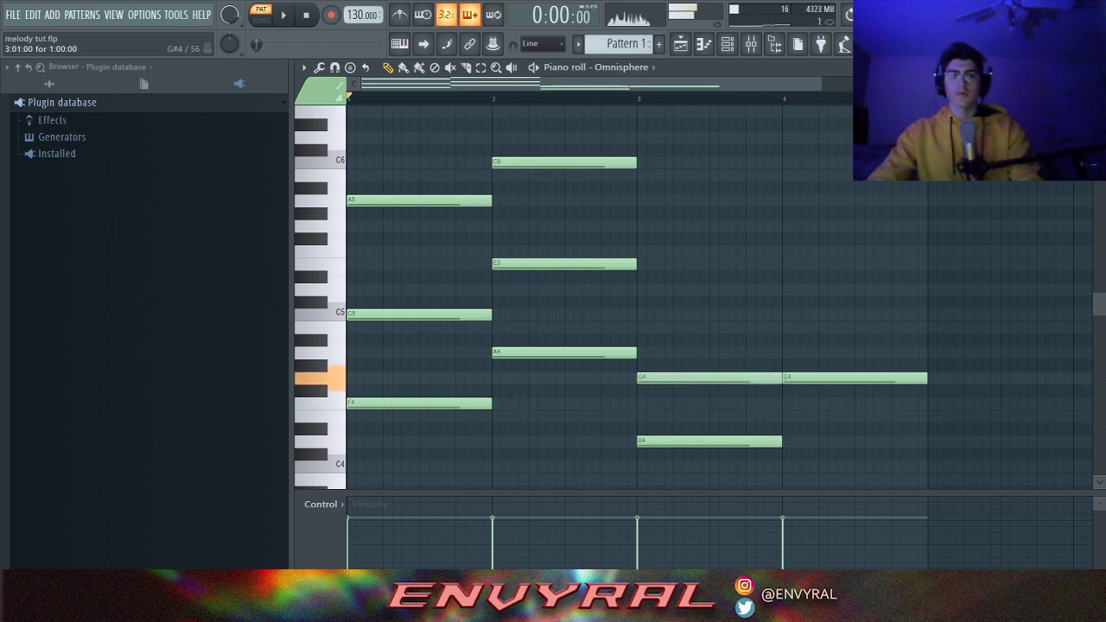
{"action": "left_click", "coordinate": [670, 213]}
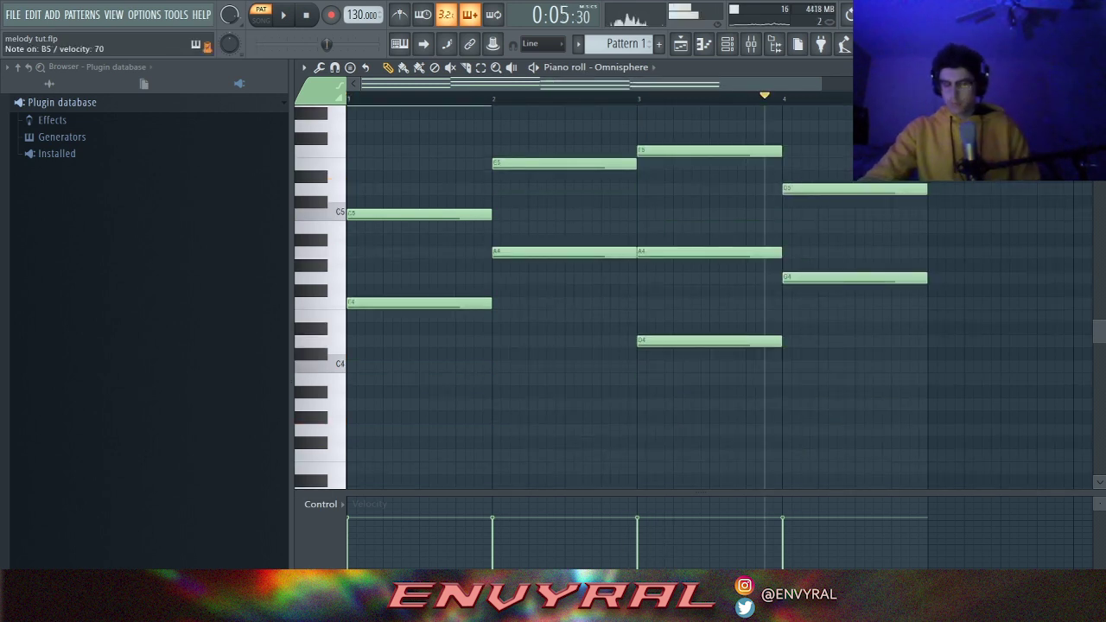
{"action": "scroll", "coordinate": [605, 294], "scroll_direction": "up", "scroll_amount": 3}
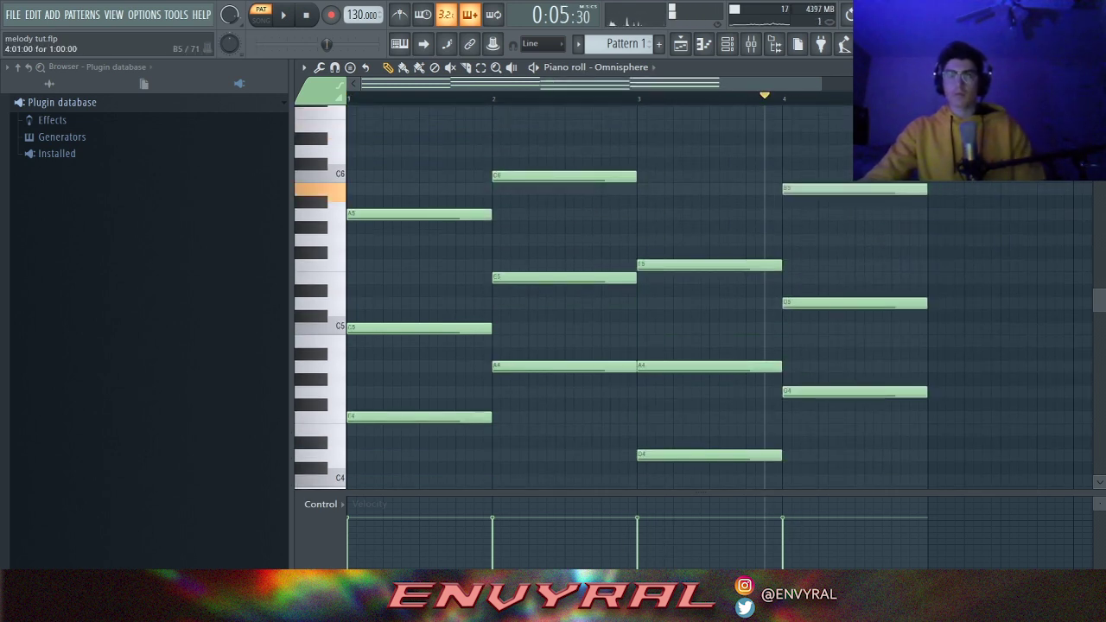
Play back the chord progression from bar 2 onward to check the chord changes.
{"action": "key", "text": "space"}
{"action": "key", "text": "space"}
{"action": "left_click", "coordinate": [491, 98]}
{"action": "key", "text": "space"}
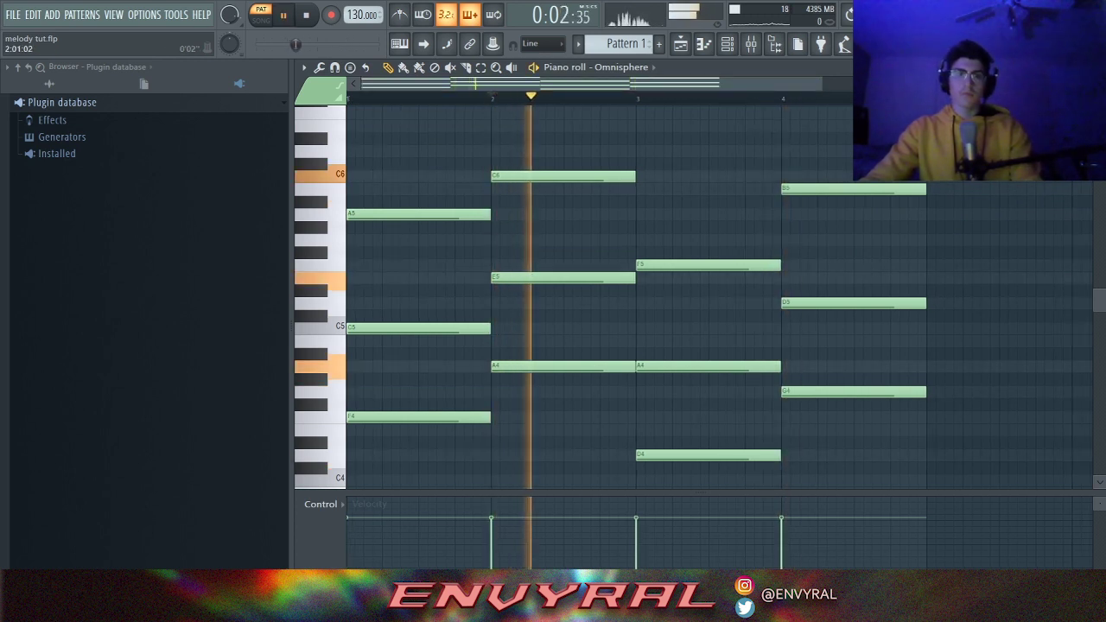
{"action": "key", "text": "space"}
{"action": "key", "text": "space"}
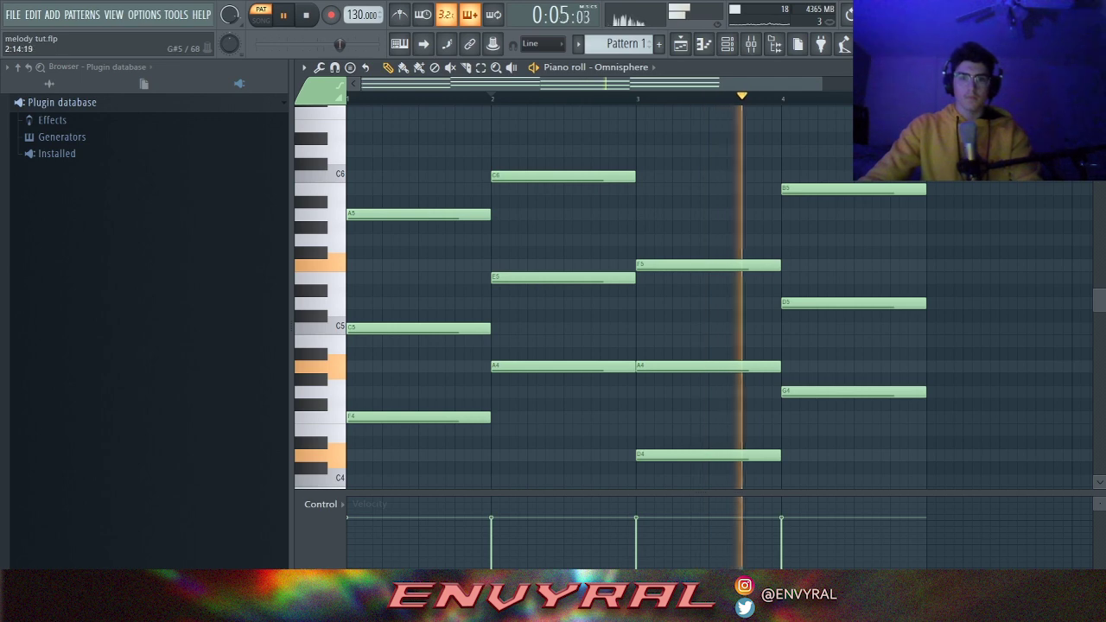
{"action": "key", "text": "space"}
Try raising the whole bar 3 chord by one octave.
{"action": "left_click_drag", "start_coordinate": [665, 222], "coordinate": [661, 487]}
{"action": "key", "text": "ctrl+Up"}
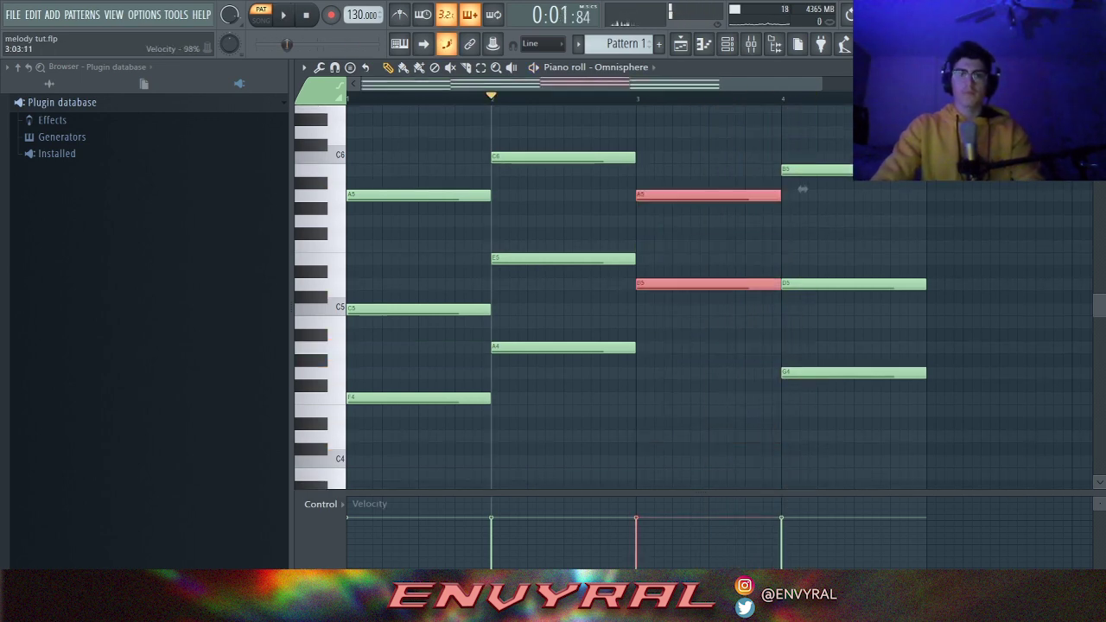
{"action": "left_click", "coordinate": [802, 190], "text": "ctrl"}
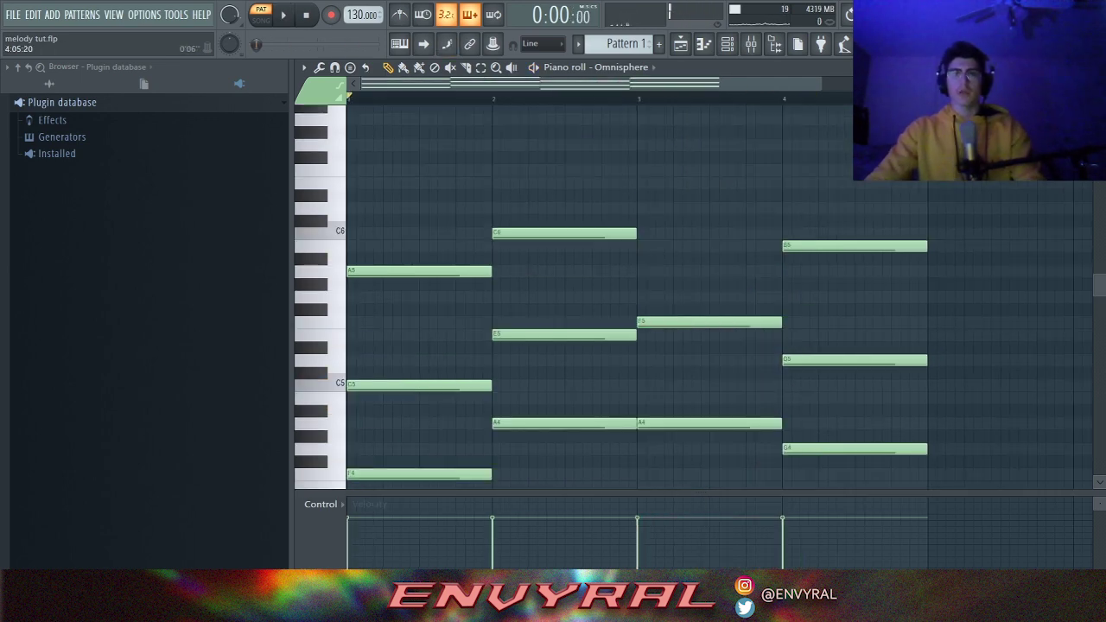
Play back the four-bar chord progression from the beginning.
{"action": "scroll", "coordinate": [703, 233], "scroll_direction": "down", "scroll_amount": 2}
{"action": "scroll", "coordinate": [702, 234], "scroll_direction": "down", "scroll_amount": 1}
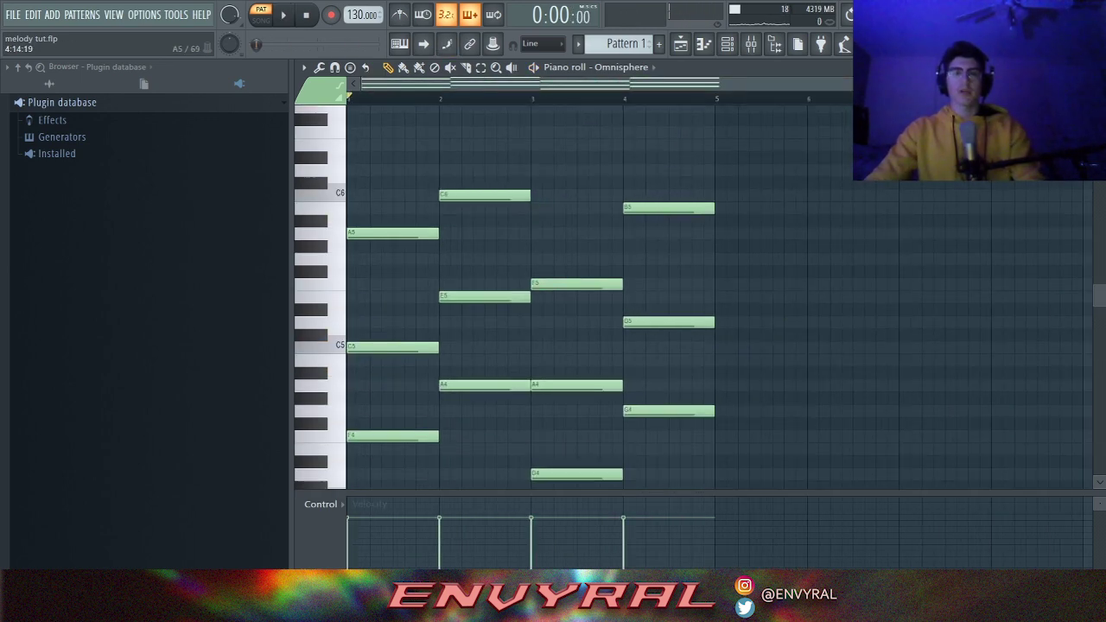
{"action": "scroll", "coordinate": [691, 294], "scroll_direction": "down", "scroll_amount": 1}
{"action": "key", "text": "space"}
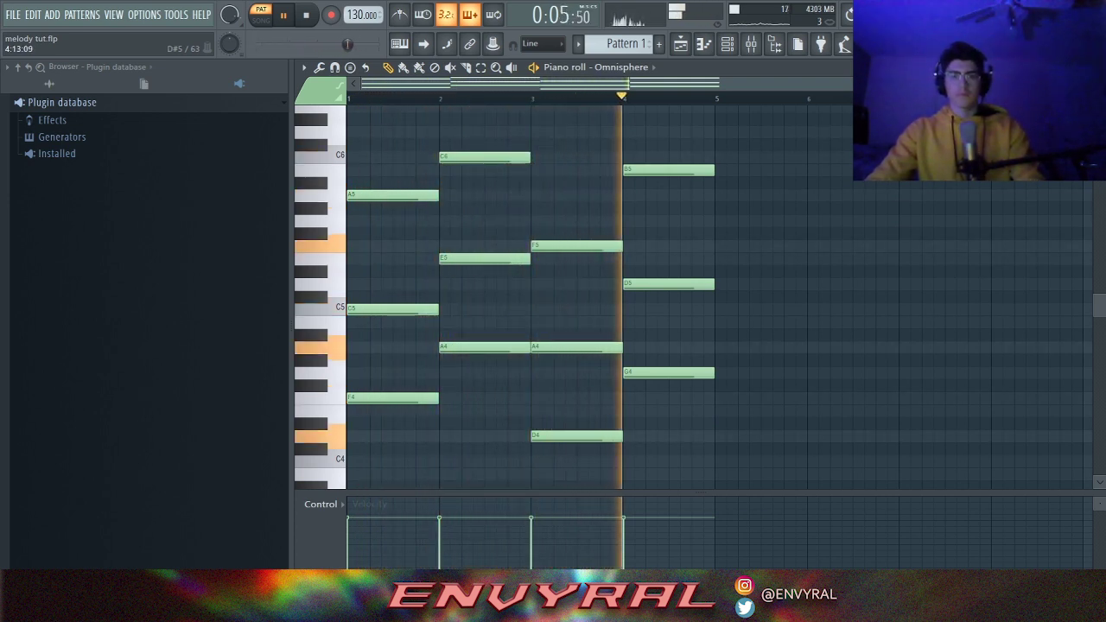
{"action": "key", "text": "space"}
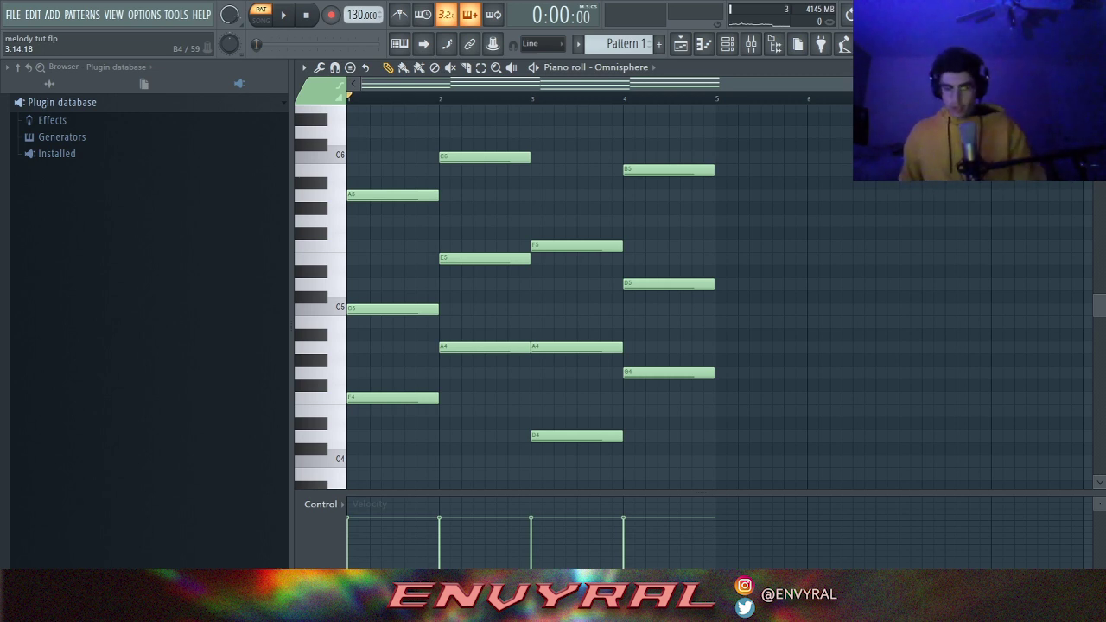
{"action": "key", "text": "space"}
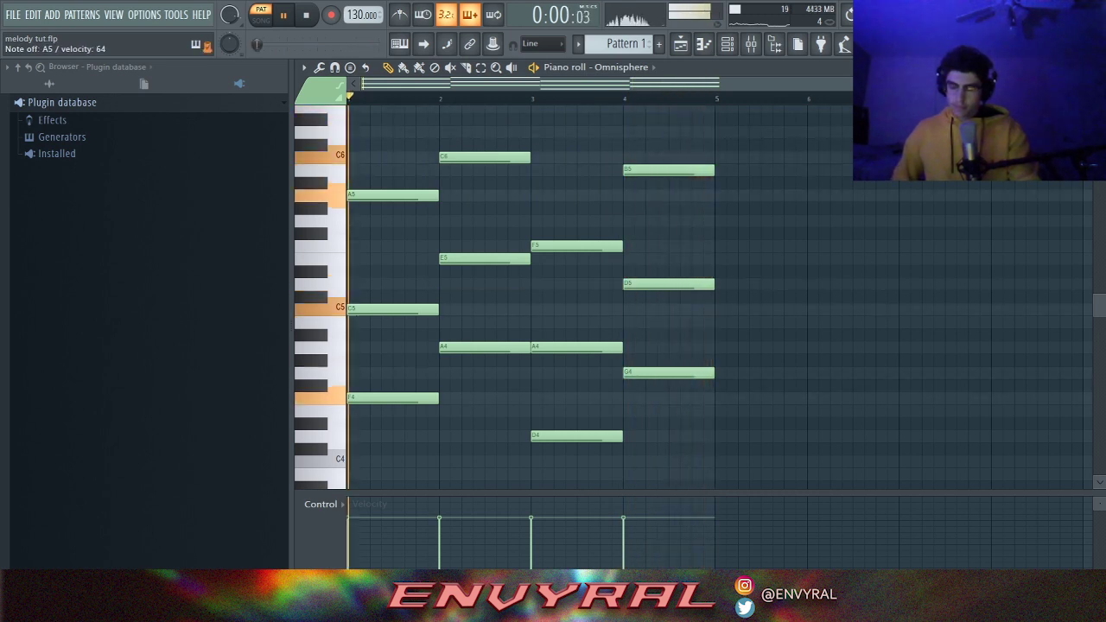
{"action": "key", "text": "space"}
Try out single melody notes such as C5 and B5 against the looping chord progression.
{"action": "scroll", "coordinate": [691, 294], "scroll_direction": "up", "scroll_amount": 3}
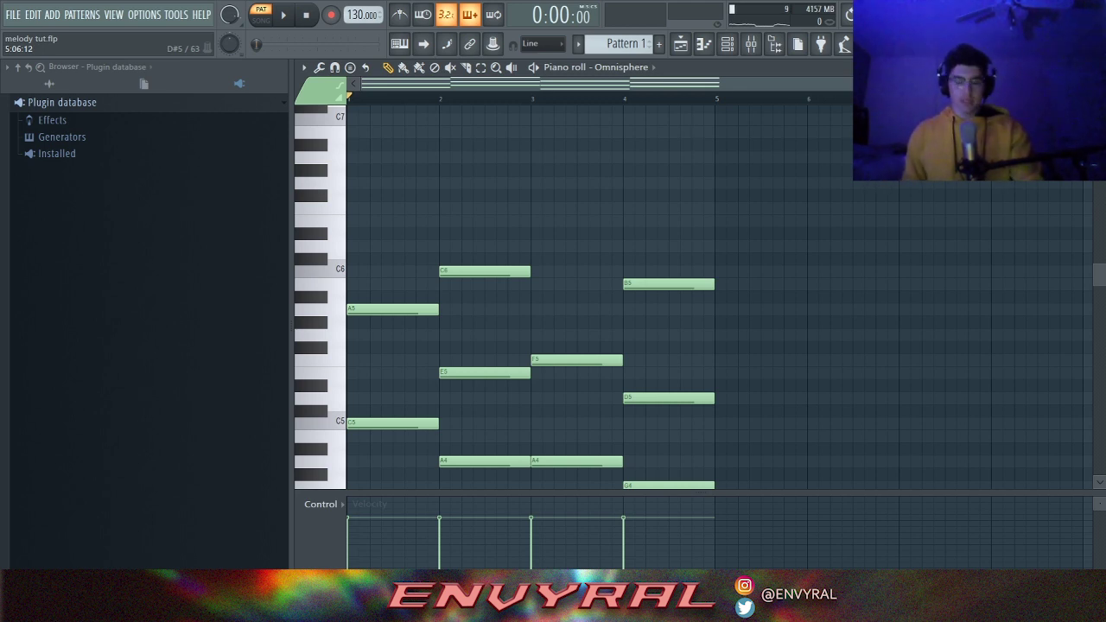
{"action": "key", "text": "z"}
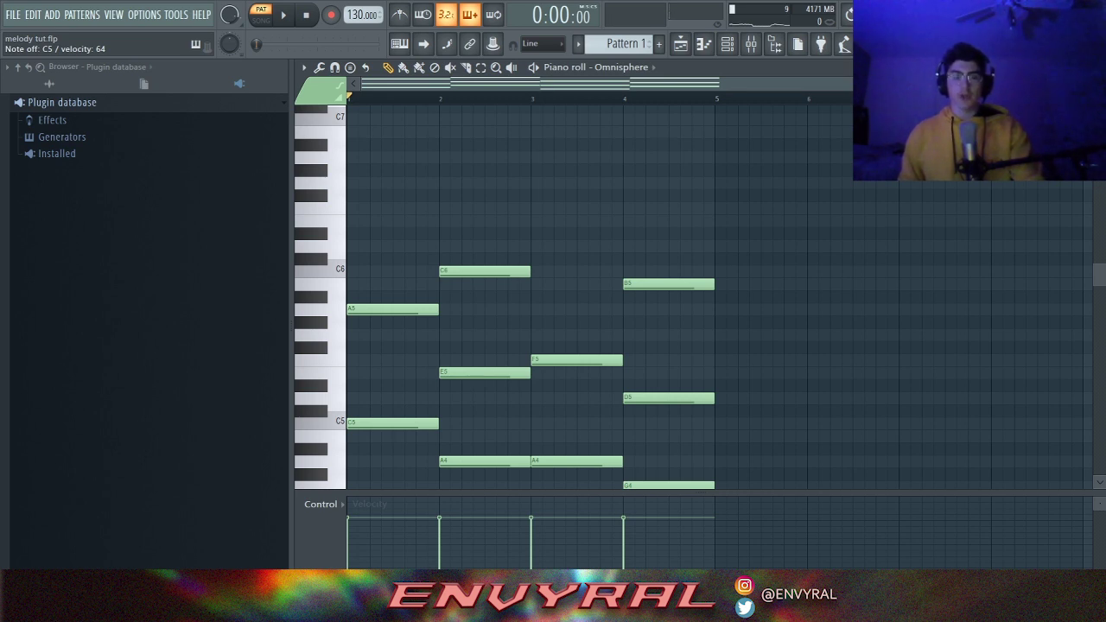
{"action": "key", "text": "z"}
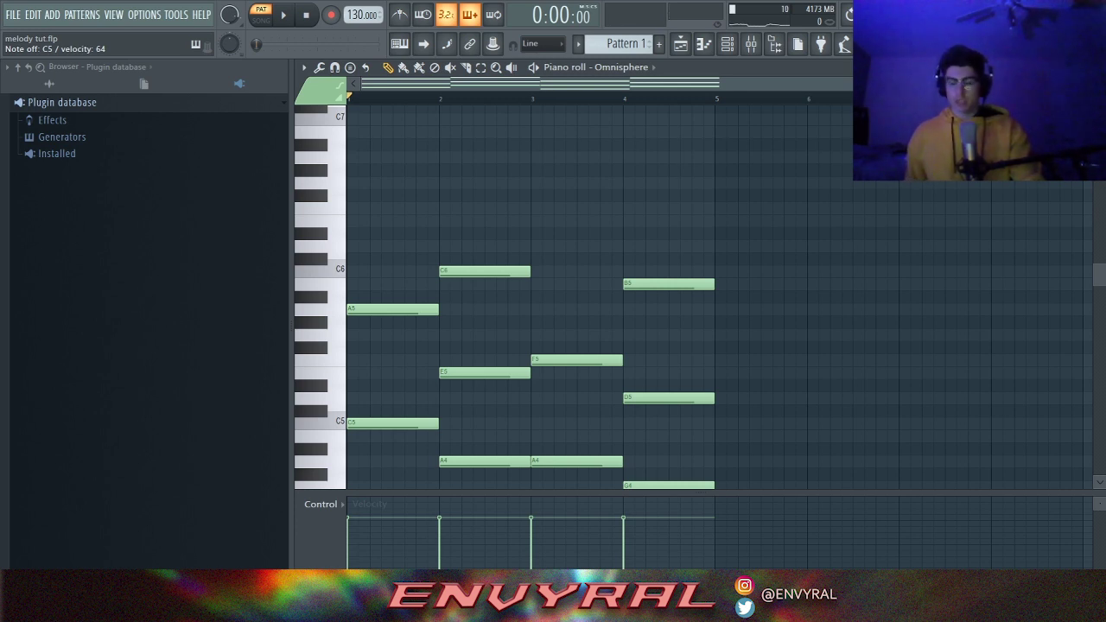
{"action": "key", "text": "space"}
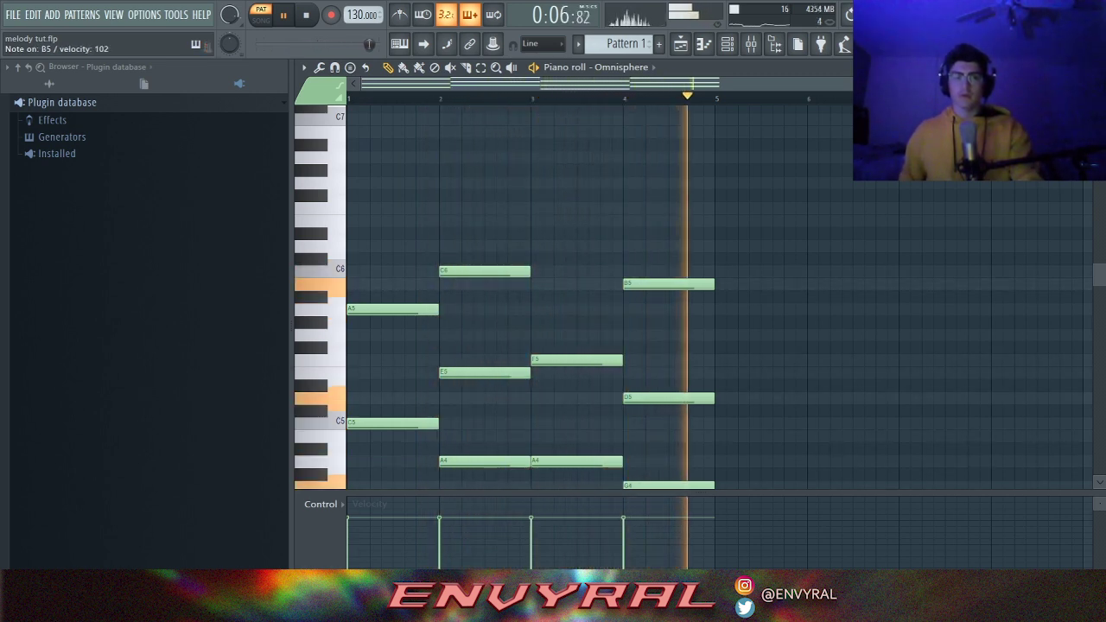
{"action": "key", "text": "space"}
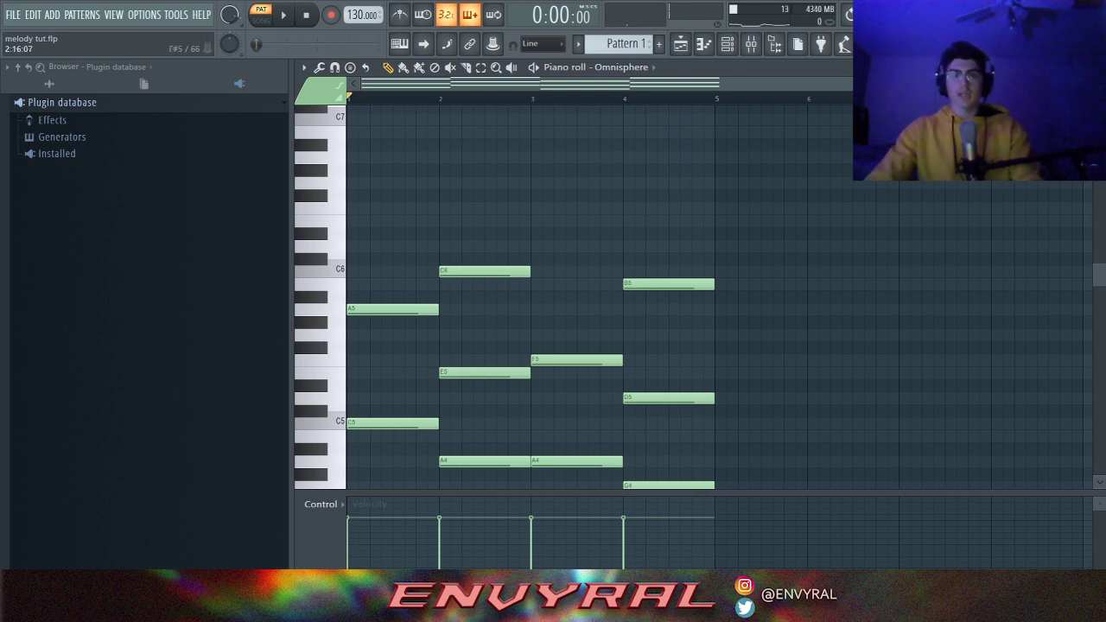
Shrink the velocity lane to make the piano roll's note grid taller.
{"action": "scroll", "coordinate": [683, 294], "scroll_direction": "down", "scroll_amount": 2}
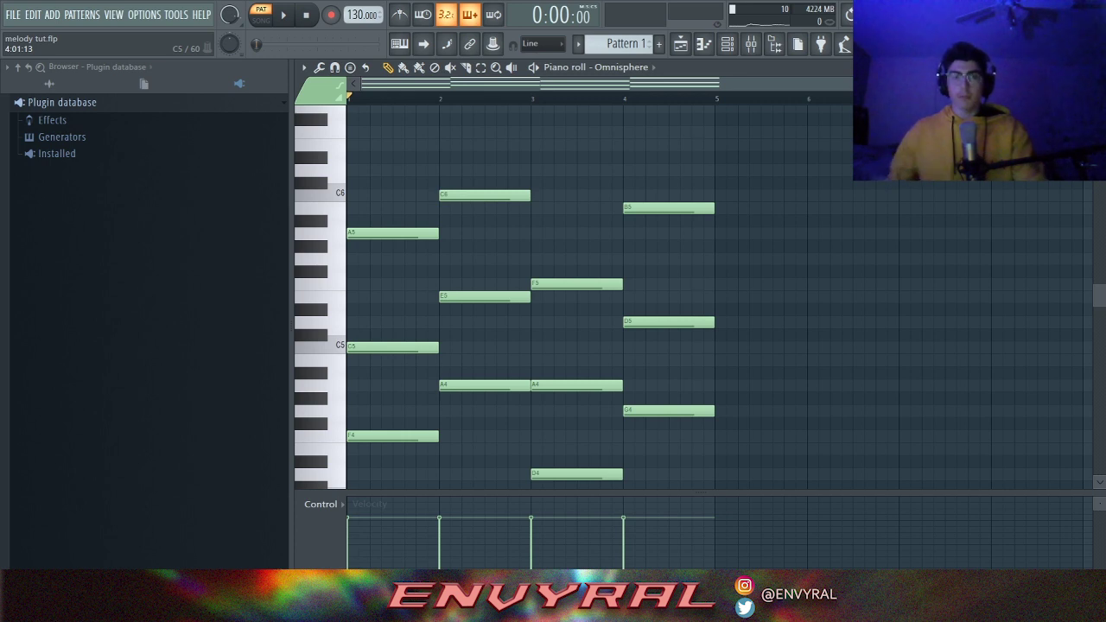
{"action": "left_click_drag", "start_coordinate": [605, 492], "coordinate": [605, 532]}
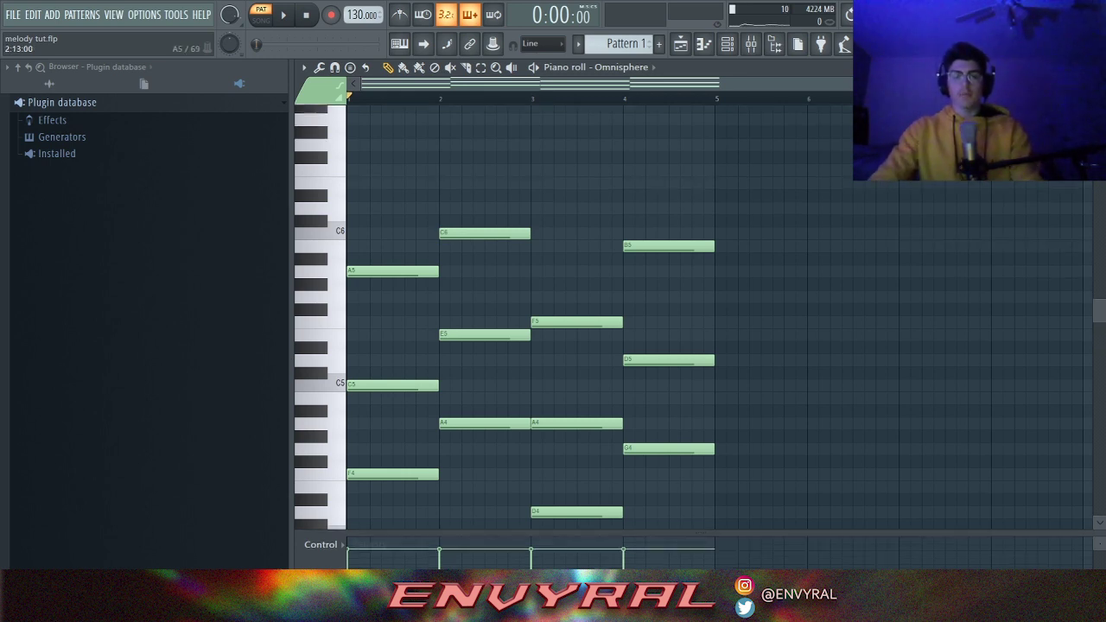
{"action": "scroll", "coordinate": [418, 195], "scroll_direction": "down", "scroll_amount": 1}
{"action": "scroll", "coordinate": [418, 195], "scroll_direction": "up", "scroll_amount": 1}
{"action": "scroll", "coordinate": [717, 317], "scroll_direction": "up", "scroll_amount": 2}
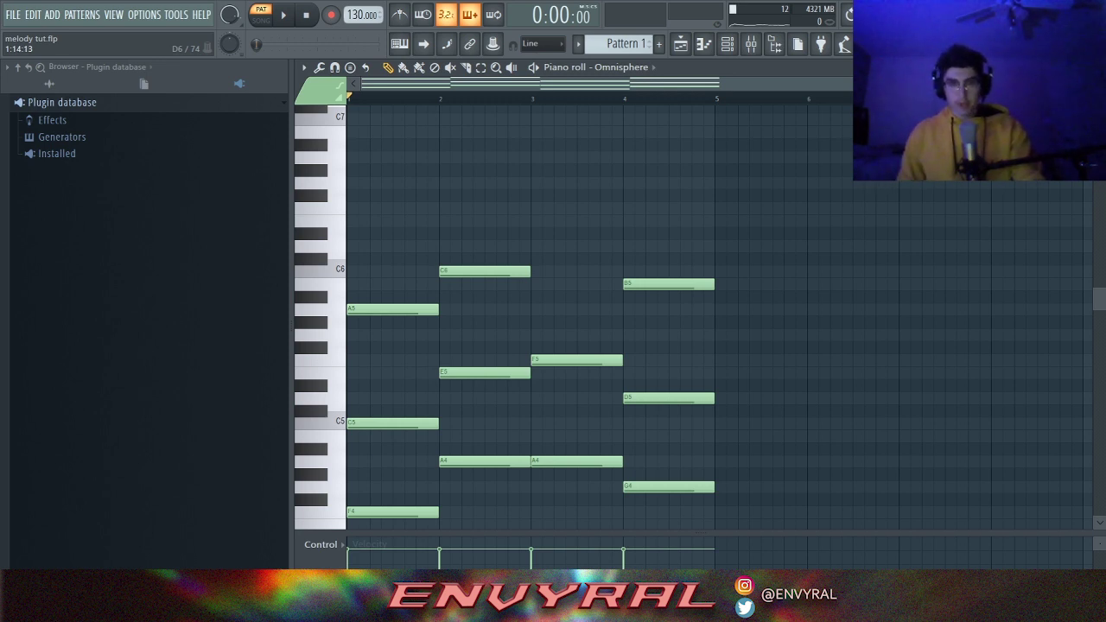
Audition the E5 and B5 keys and examine the empty note range above the chords.
{"action": "left_click", "coordinate": [320, 377]}
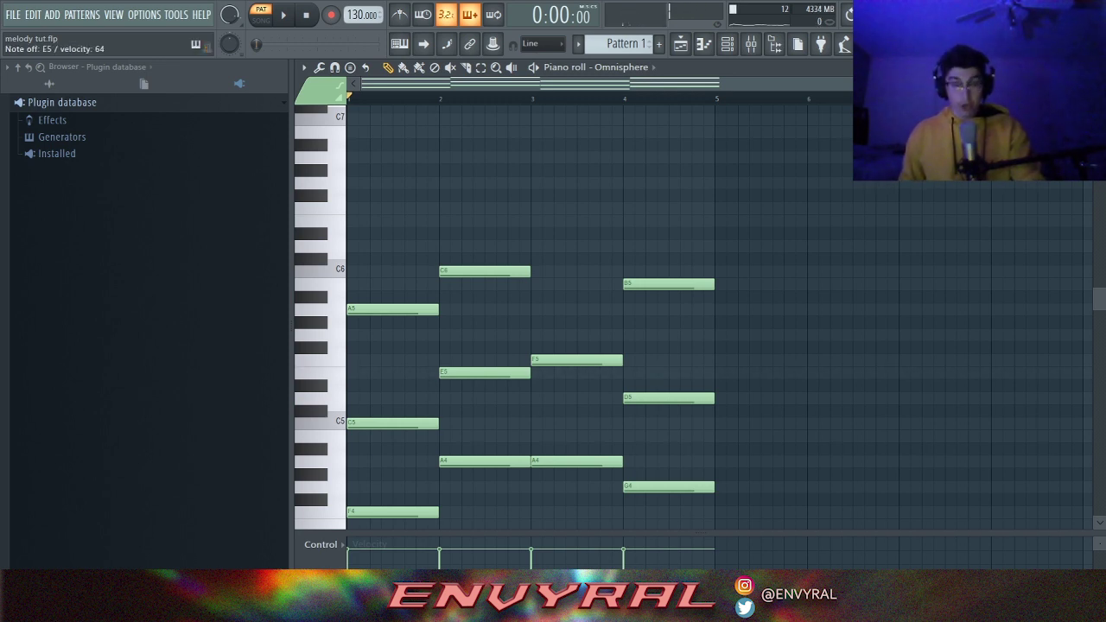
{"action": "left_click", "coordinate": [320, 288]}
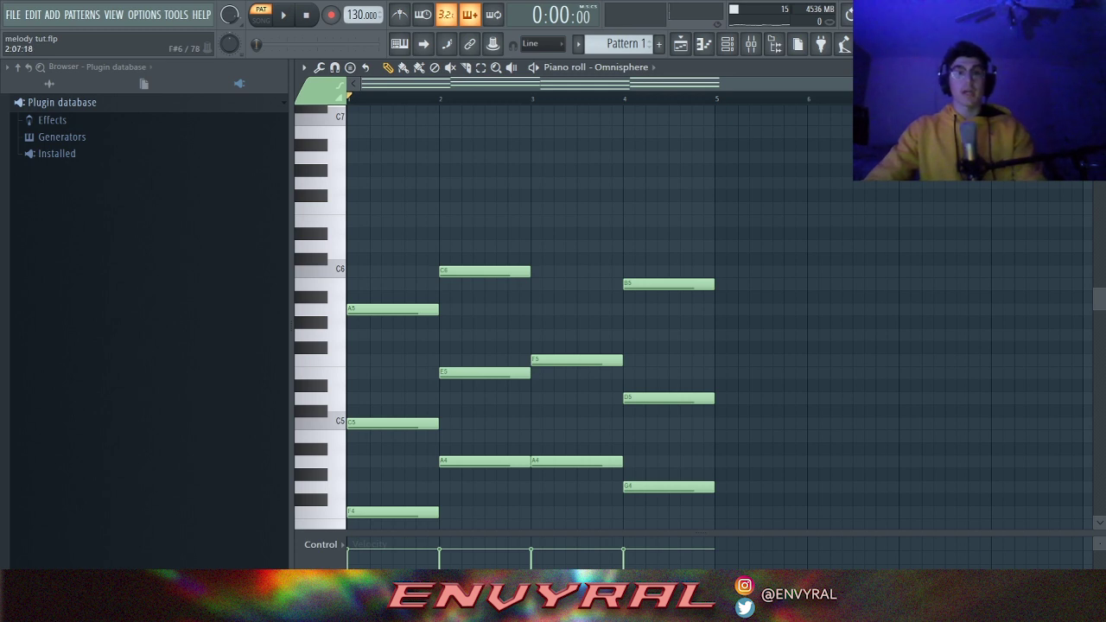
{"action": "scroll", "coordinate": [604, 311], "scroll_direction": "up", "scroll_amount": 1}
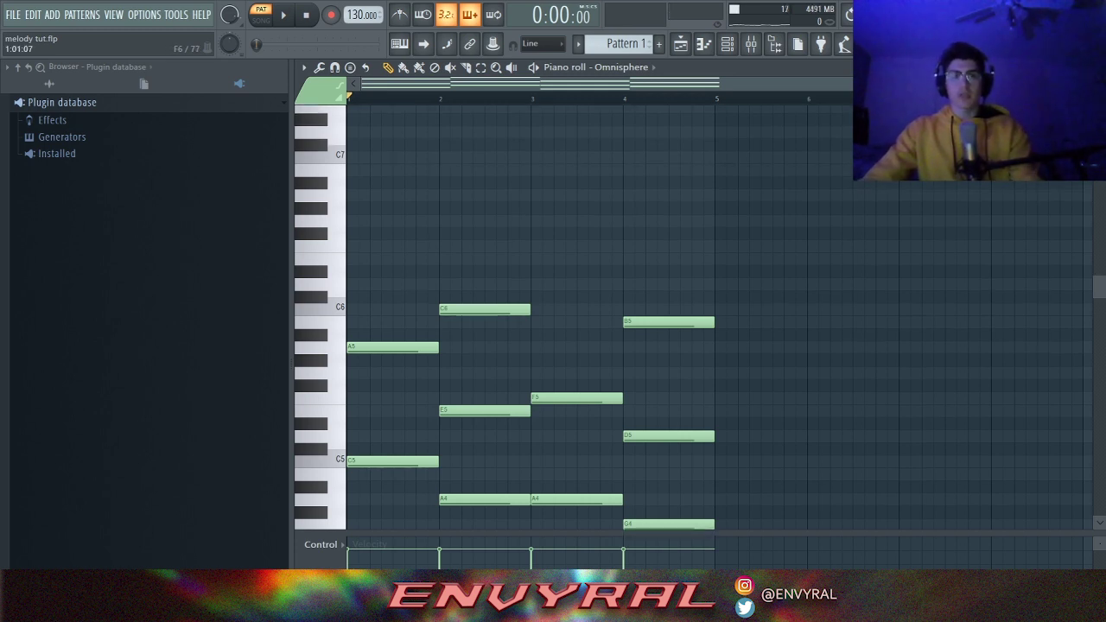
{"action": "scroll", "coordinate": [605, 311], "scroll_direction": "up", "scroll_amount": 1}
{"action": "scroll", "coordinate": [605, 311], "scroll_direction": "up", "scroll_amount": 1}
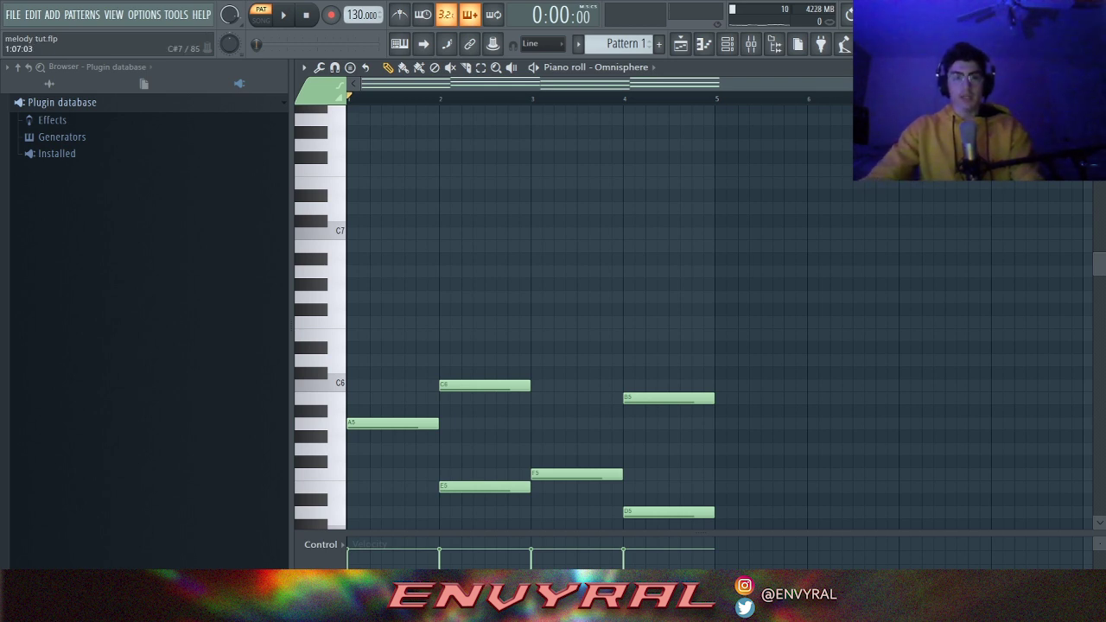
{"action": "scroll", "coordinate": [717, 311], "scroll_direction": "down", "scroll_amount": 3}
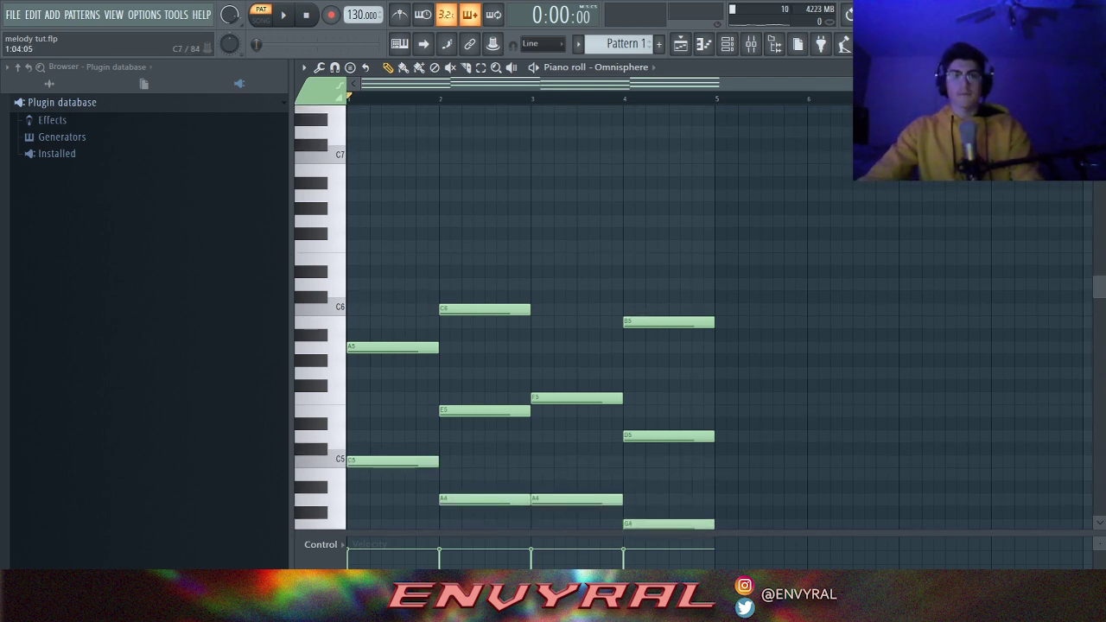
Write the melody notes C7, G6 and F6 in bar 1 above the first chord, playing back between placements.
{"action": "left_click", "coordinate": [355, 157]}
{"action": "left_click_drag", "start_coordinate": [399, 208], "coordinate": [414, 246]}
{"action": "key", "text": "space"}
{"action": "key", "text": "space"}
{"action": "right_click", "coordinate": [433, 233]}
{"action": "key", "text": "space"}
{"action": "key", "text": "space"}
{"action": "left_click", "coordinate": [414, 246]}
{"action": "key", "text": "space"}
{"action": "key", "text": "space"}
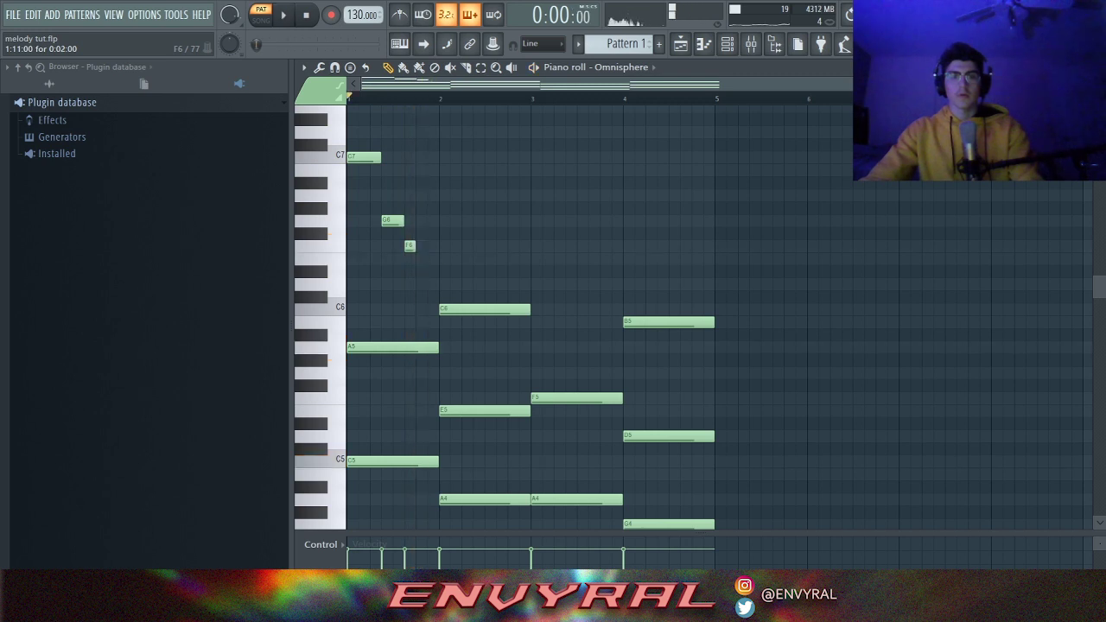
Replace the F6 in bar 1 with two-step F6 and E6 notes ending the bar, and play it back.
{"action": "key", "text": "space"}
{"action": "right_click", "coordinate": [411, 246]}
{"action": "key", "text": "space"}
{"action": "left_click", "coordinate": [400, 43]}
{"action": "key", "text": "space"}
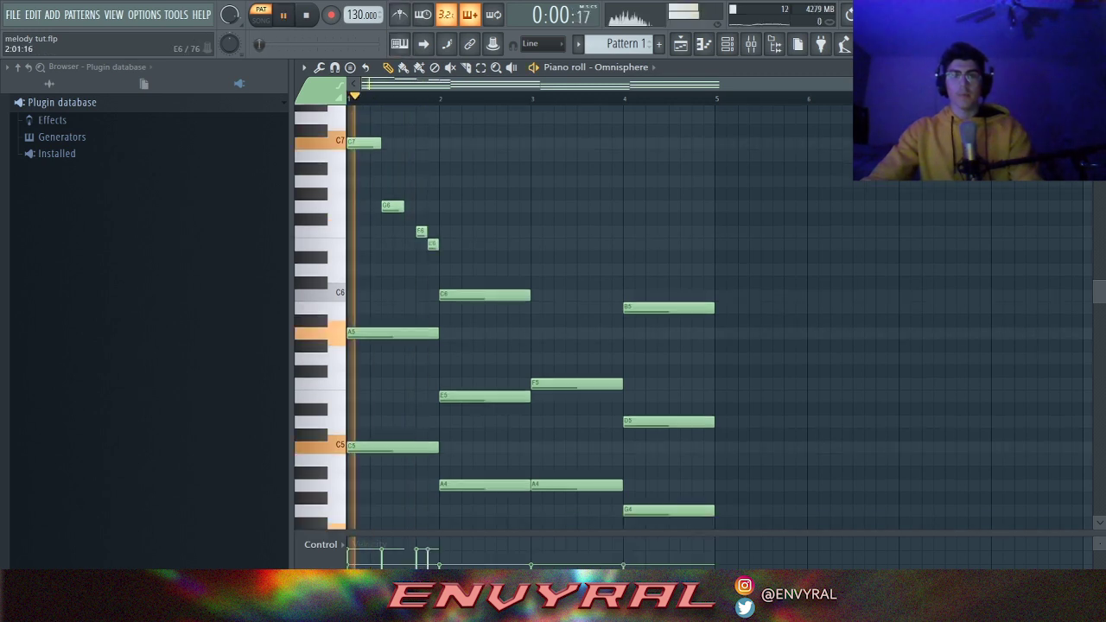
Try D6, G6 and C7 in turn as a short melody note starting bar 2, removing each one.
{"action": "left_click", "coordinate": [443, 269]}
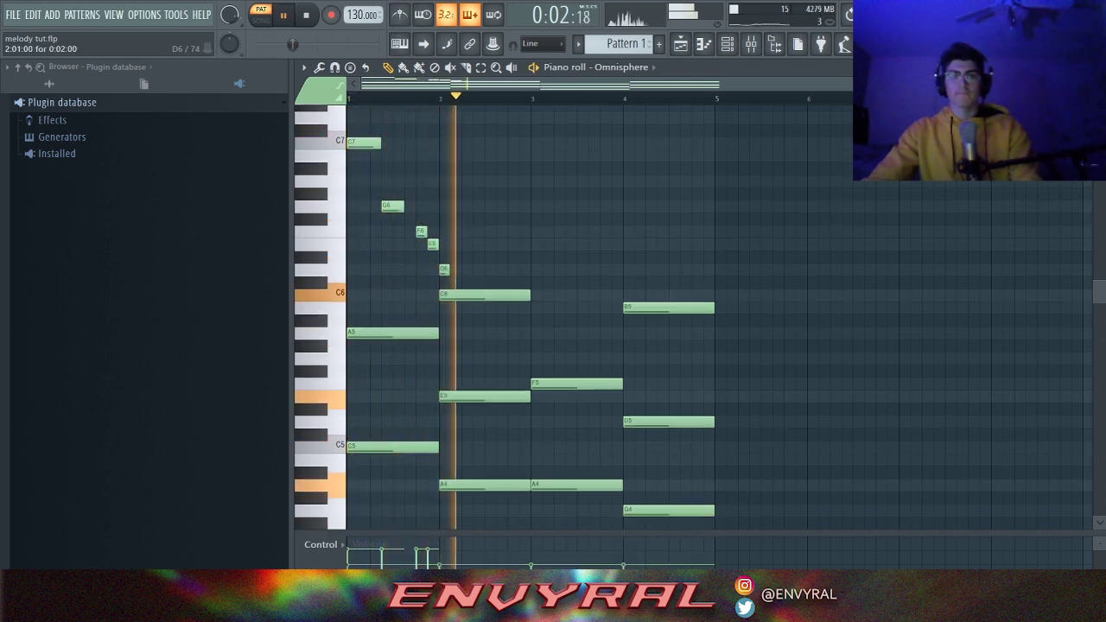
{"action": "key", "text": "space"}
{"action": "key", "text": "space"}
{"action": "right_click", "coordinate": [444, 269]}
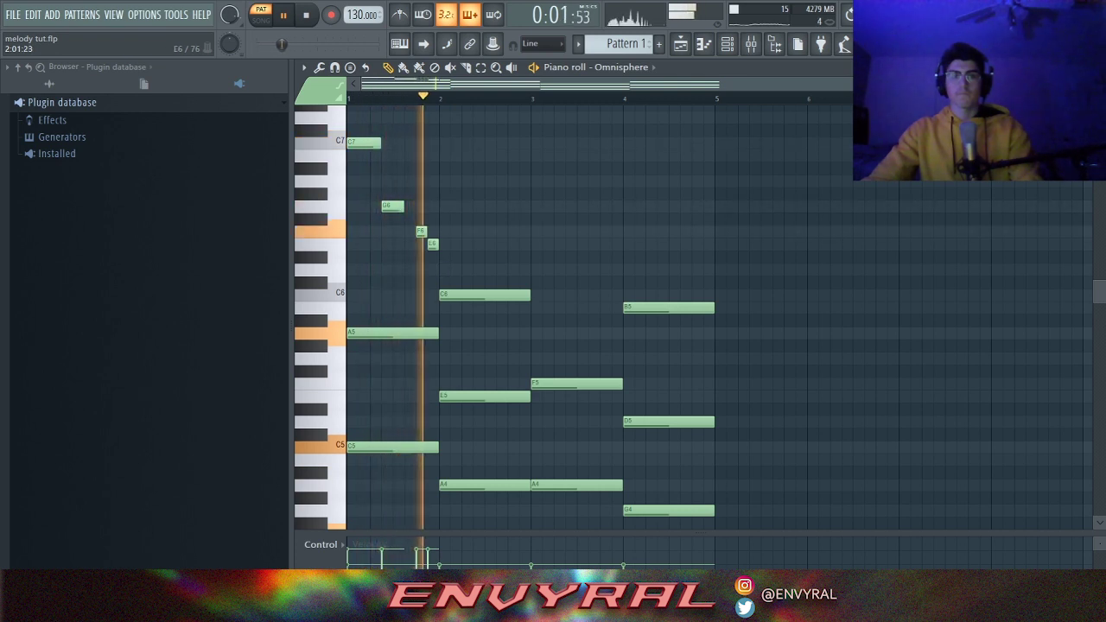
{"action": "left_click", "coordinate": [444, 206]}
{"action": "right_click", "coordinate": [444, 205]}
{"action": "key", "text": "space"}
{"action": "left_click_drag", "start_coordinate": [443, 129], "coordinate": [444, 143]}
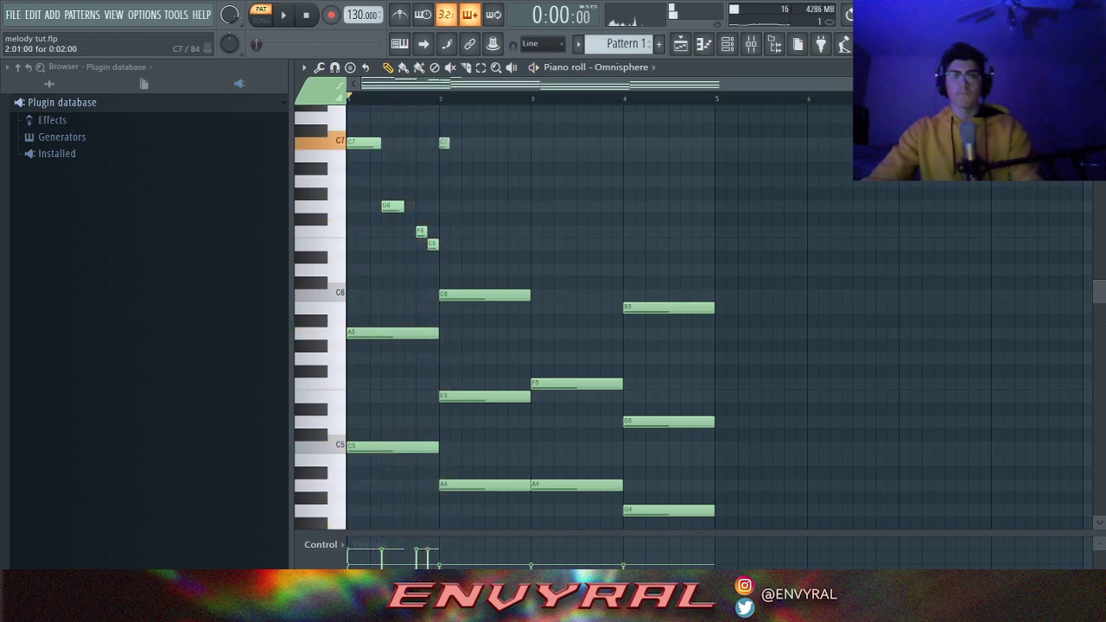
{"action": "key", "text": "space"}
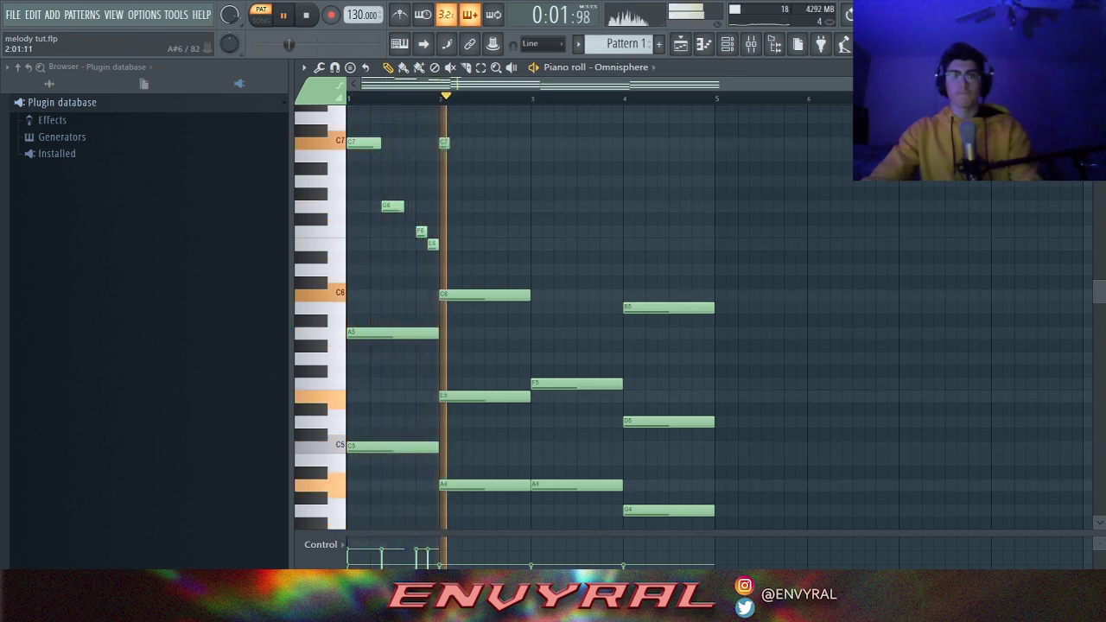
{"action": "key", "text": "space"}
{"action": "right_click", "coordinate": [444, 142]}
Shorten the C6 note in bar 2 to 10 steps and play the pattern from the beginning.
{"action": "key", "text": "space"}
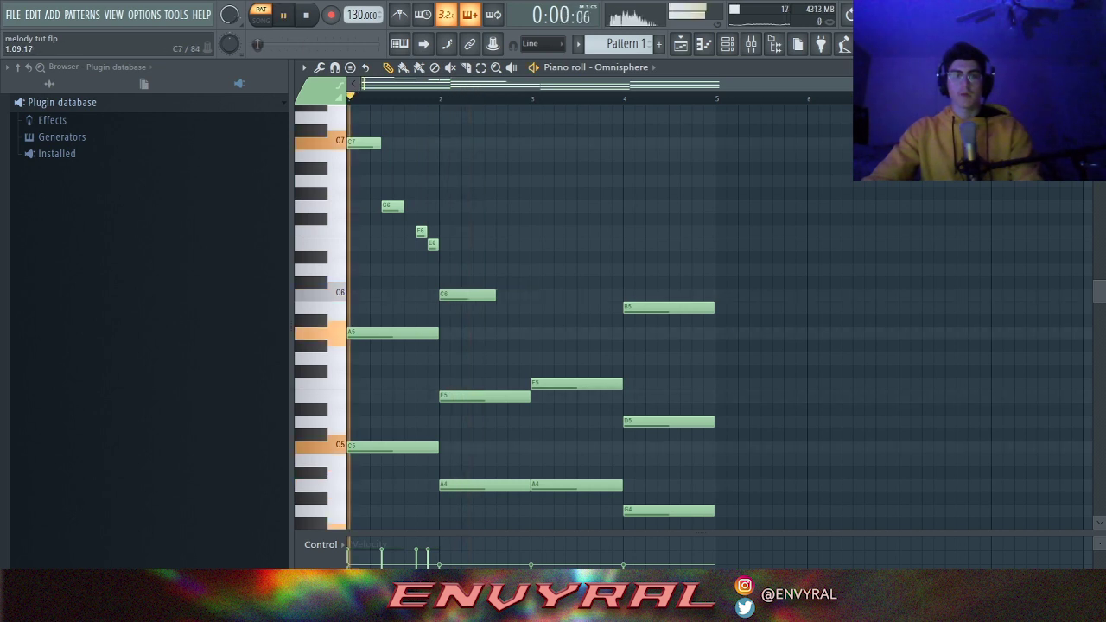
{"action": "key", "text": "space"}
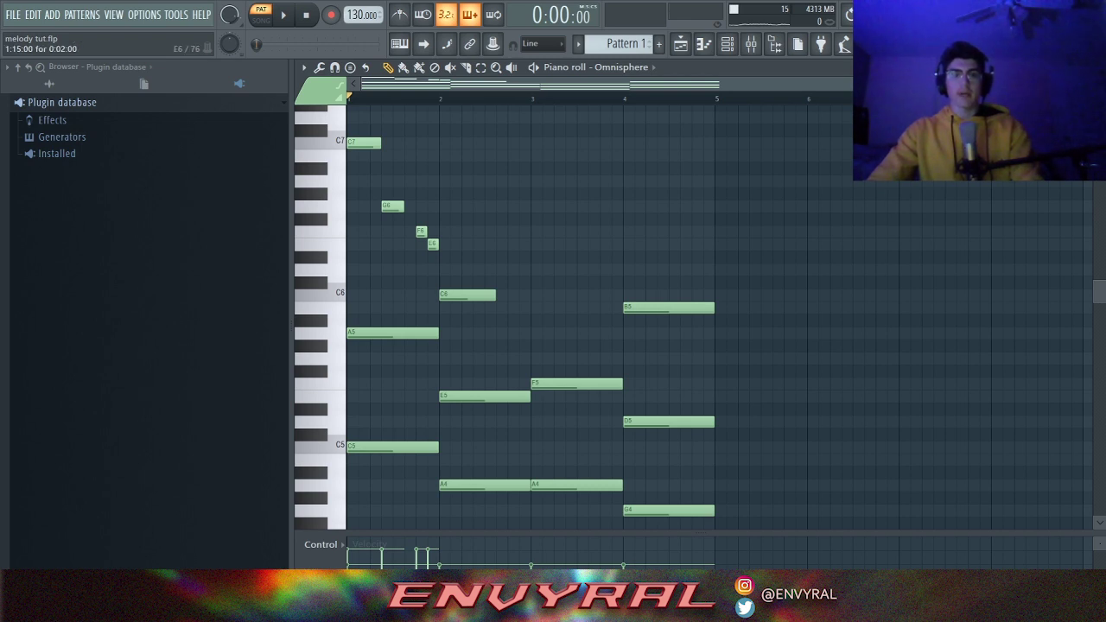
{"action": "scroll", "coordinate": [544, 311], "scroll_direction": "down", "scroll_amount": 1}
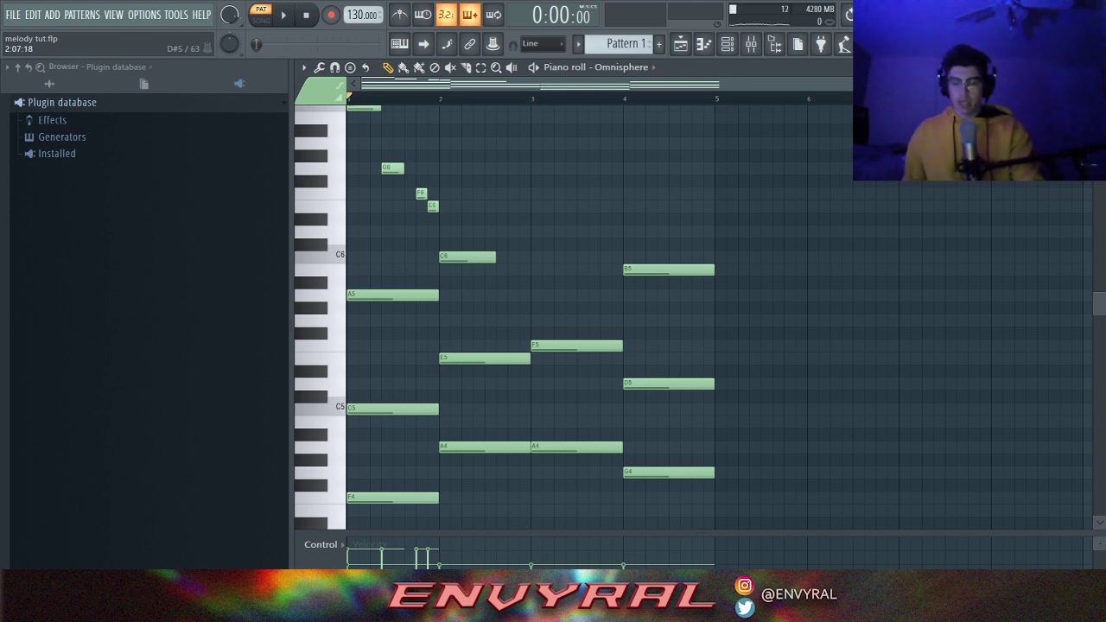
{"action": "key", "text": "space"}
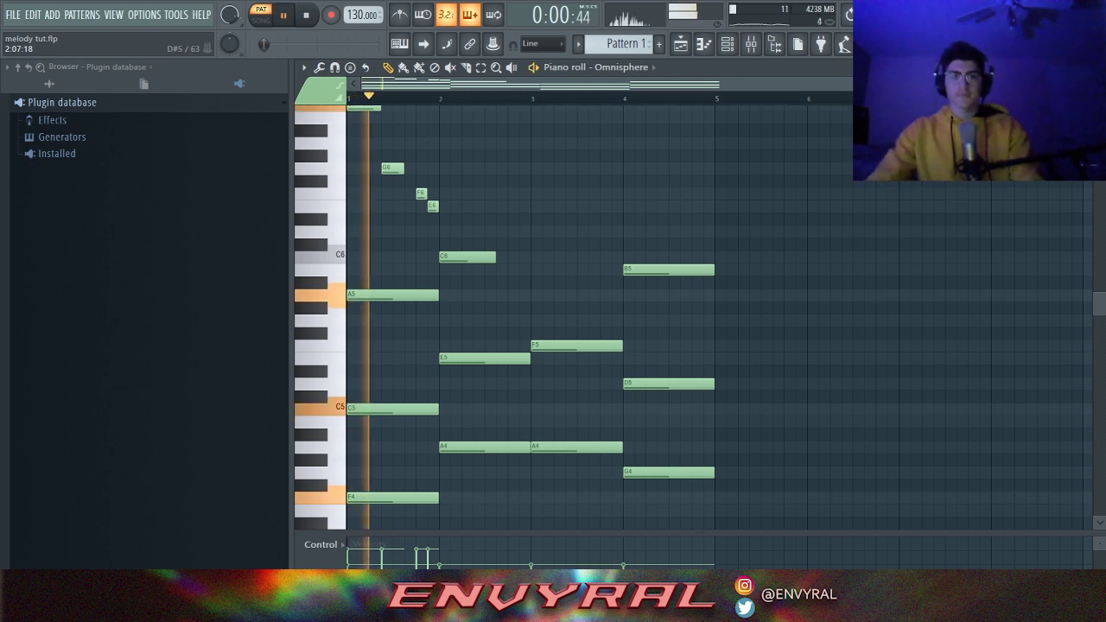
{"action": "scroll", "coordinate": [544, 311], "scroll_direction": "up", "scroll_amount": 2}
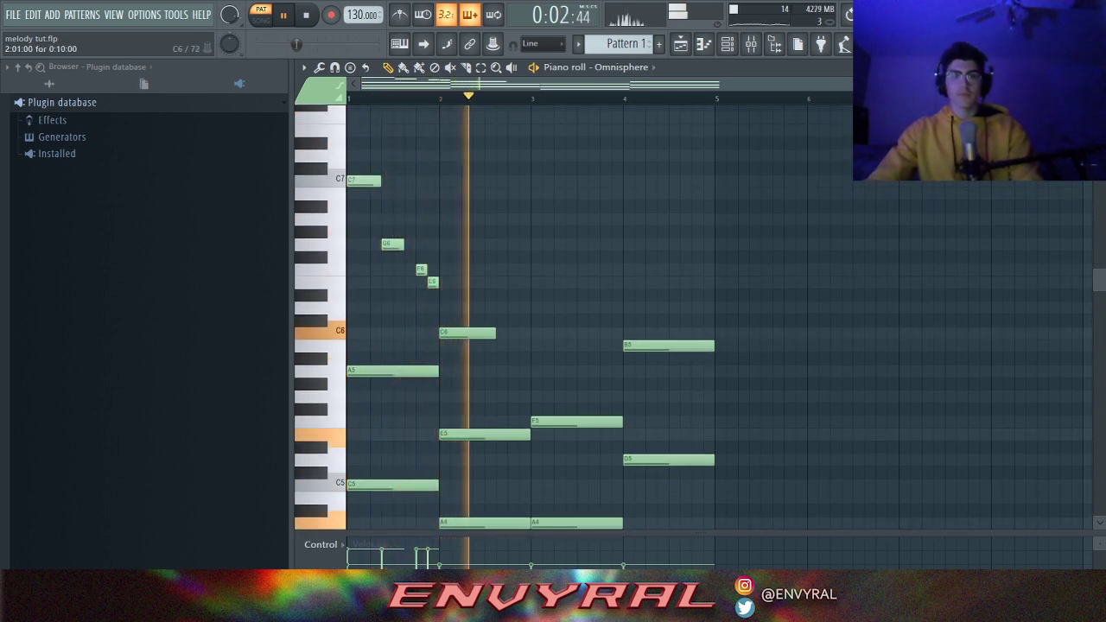
Add rising two-step notes C6, D6 and E6 after the shortened C6 to fill bar 2, and play them back.
{"action": "key", "text": "space"}
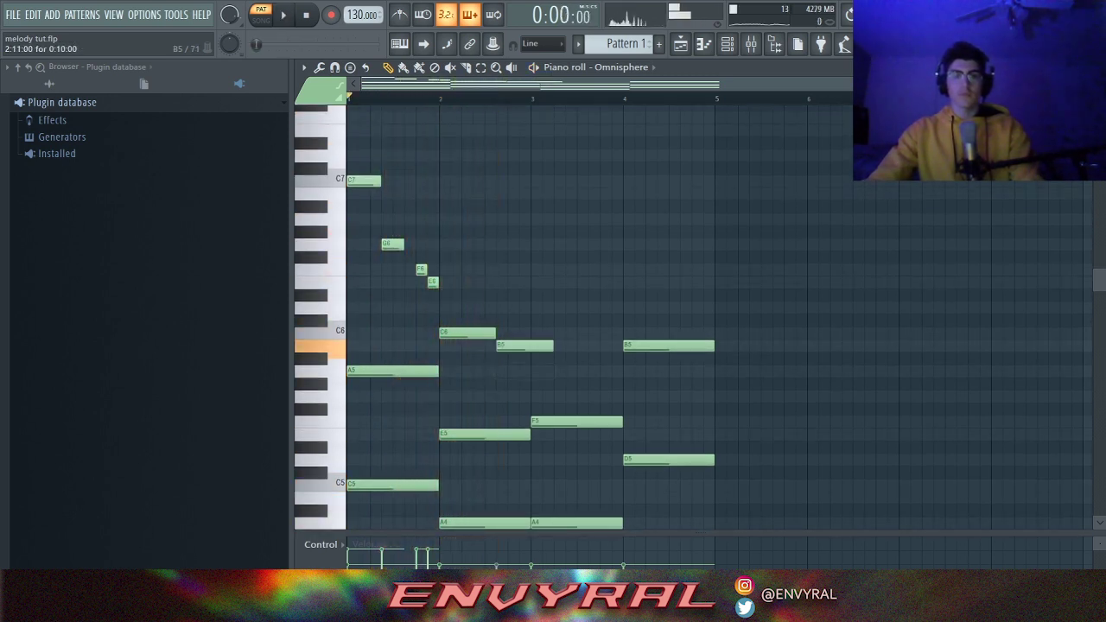
{"action": "left_click", "coordinate": [501, 333]}
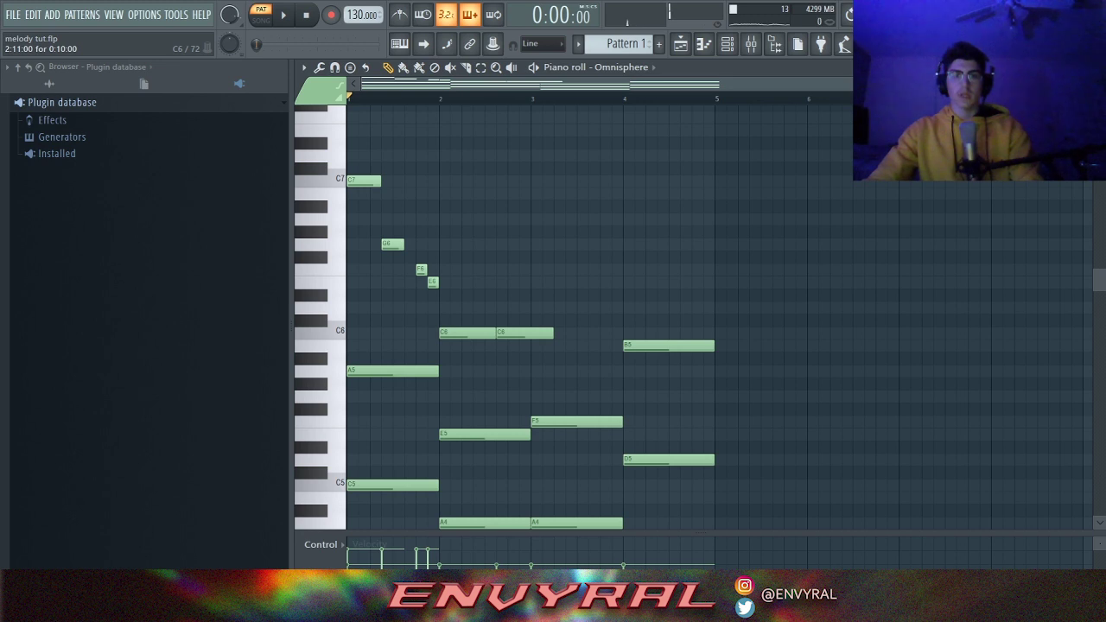
{"action": "left_click_drag", "start_coordinate": [551, 333], "coordinate": [518, 332]}
{"action": "left_click", "coordinate": [512, 308]}
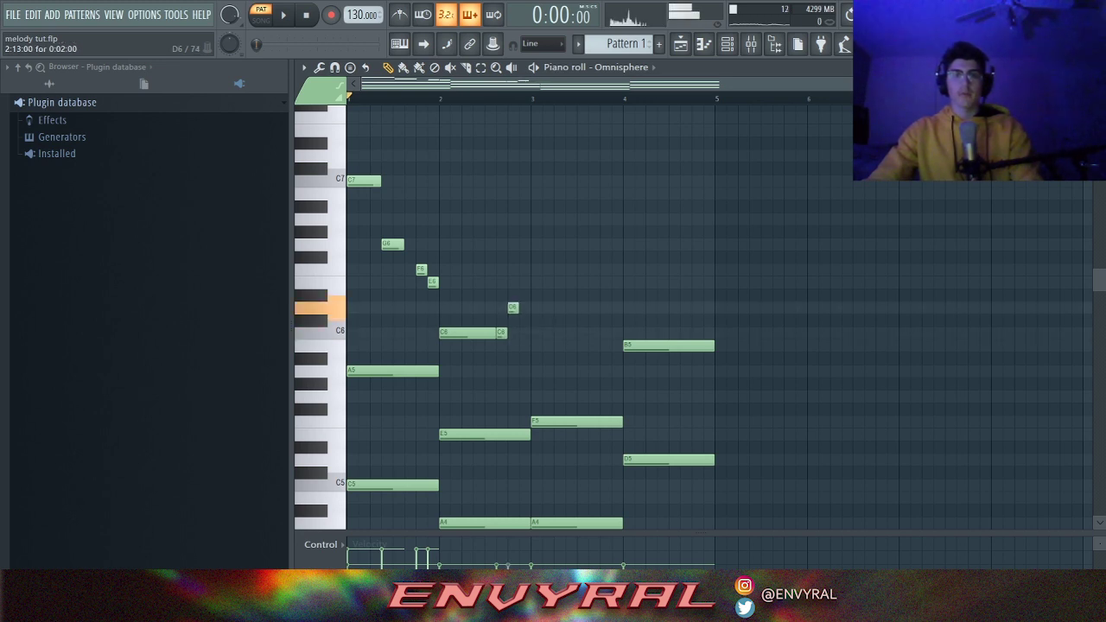
{"action": "left_click", "coordinate": [525, 282]}
{"action": "key", "text": "space"}
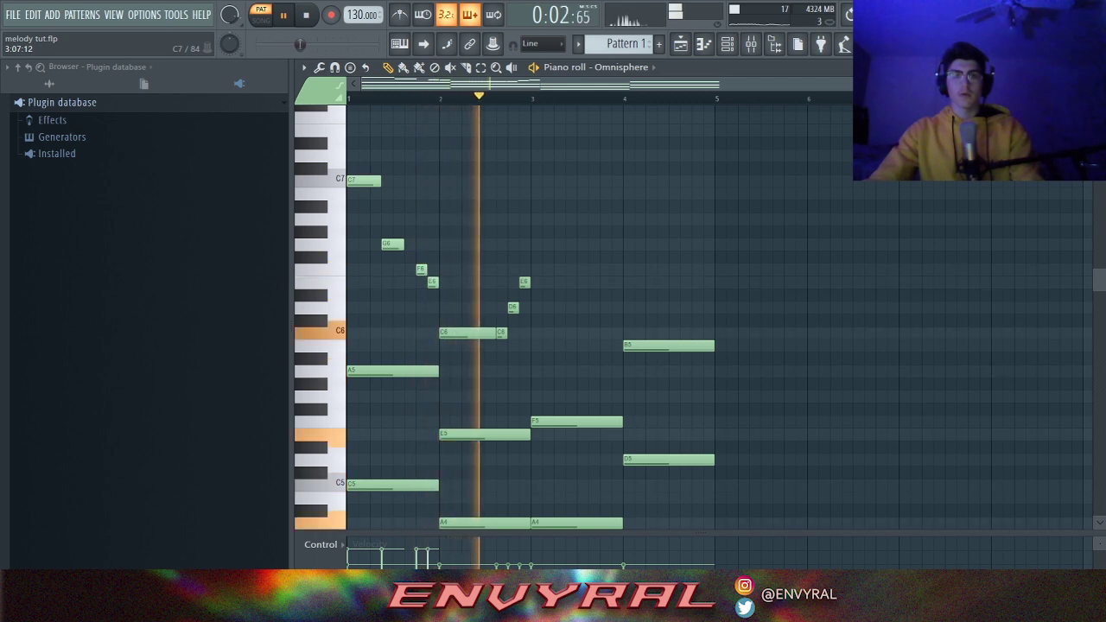
{"action": "key", "text": "space"}
Place a two-step D6 at the start of bar 3 and a two-step A5 on its fifth step, checking by playback.
{"action": "left_click", "coordinate": [536, 308]}
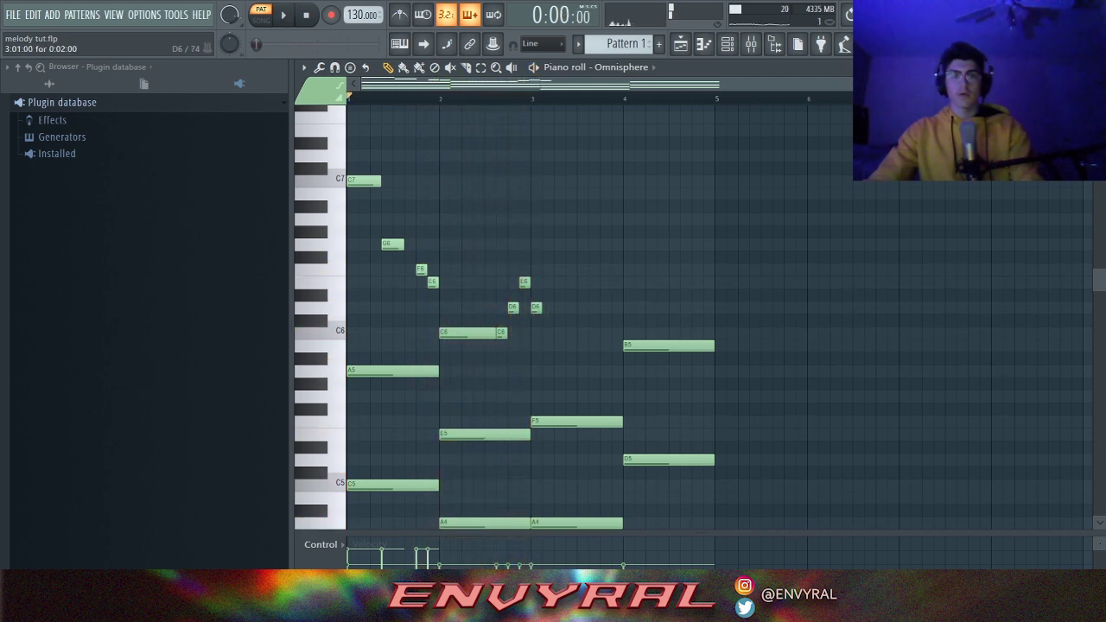
{"action": "key", "text": "space"}
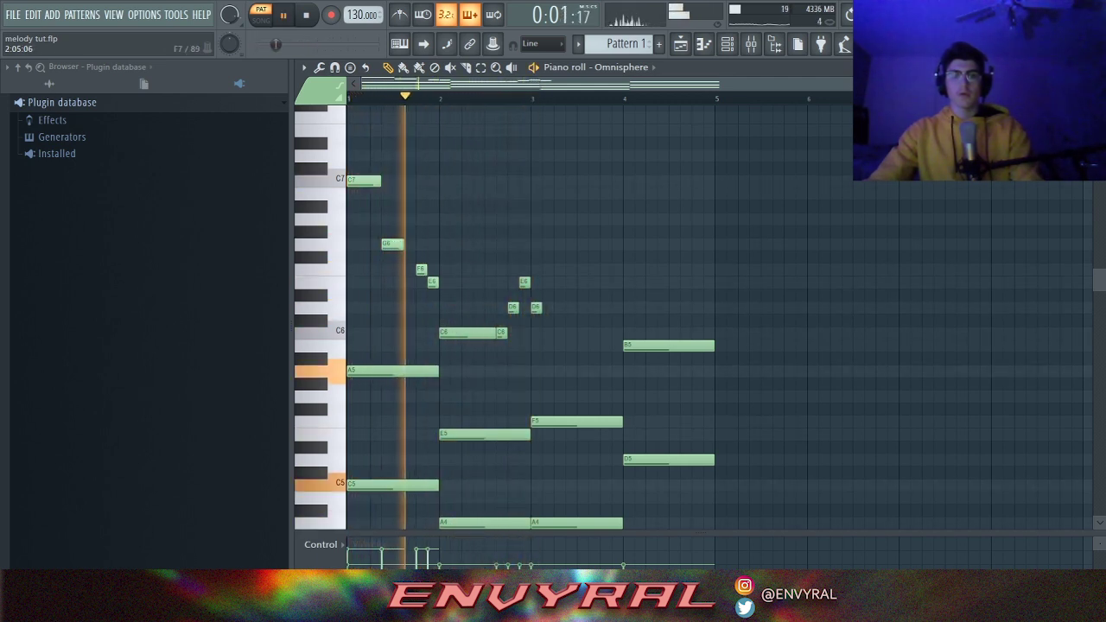
{"action": "scroll", "coordinate": [691, 319], "scroll_direction": "down", "scroll_amount": 2}
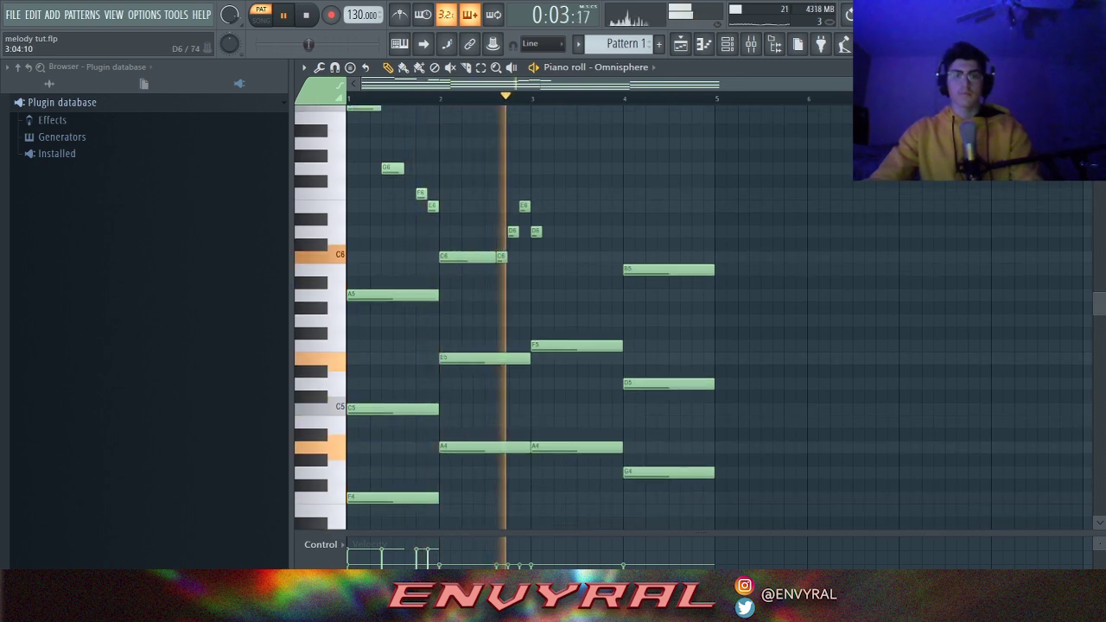
{"action": "key", "text": "space"}
{"action": "left_click", "coordinate": [559, 282]}
{"action": "left_click_drag", "start_coordinate": [558, 283], "coordinate": [559, 295]}
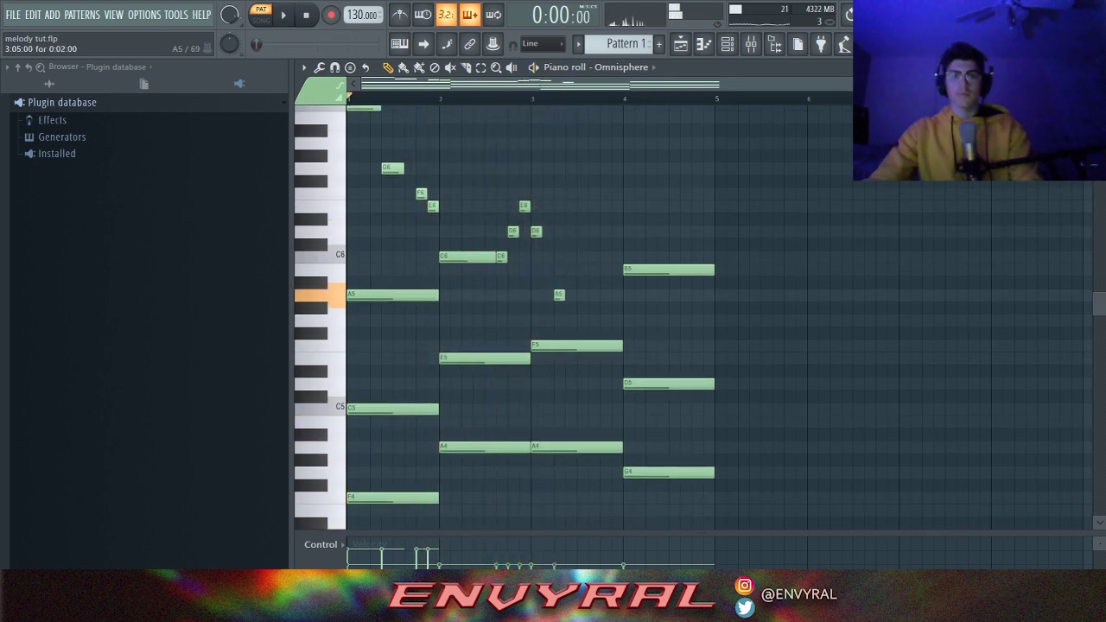
{"action": "key", "text": "space"}
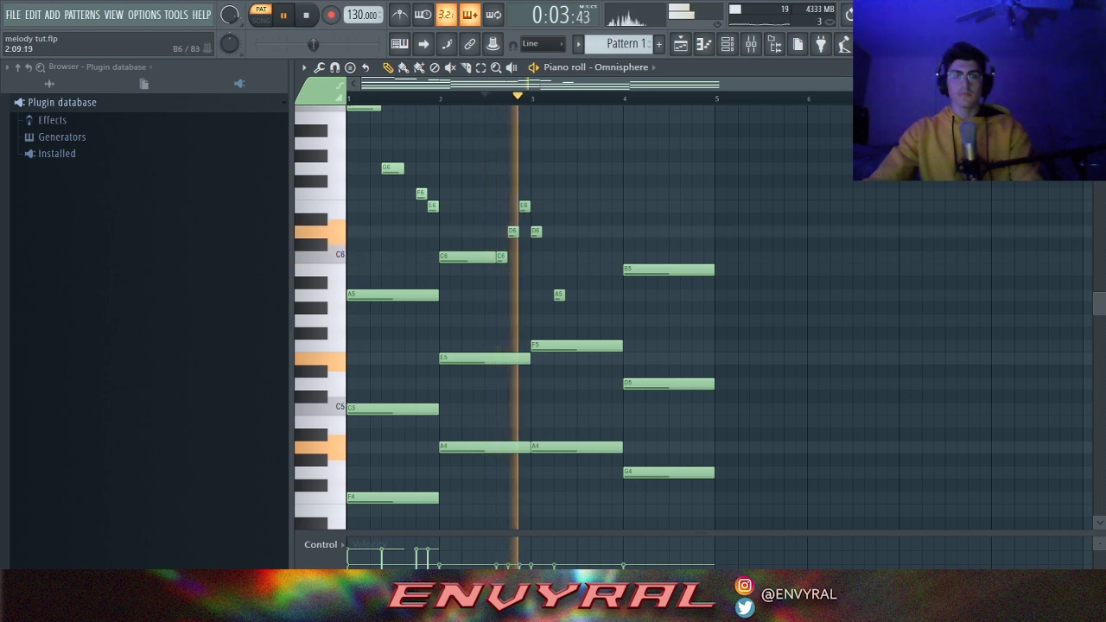
{"action": "key", "text": "space"}
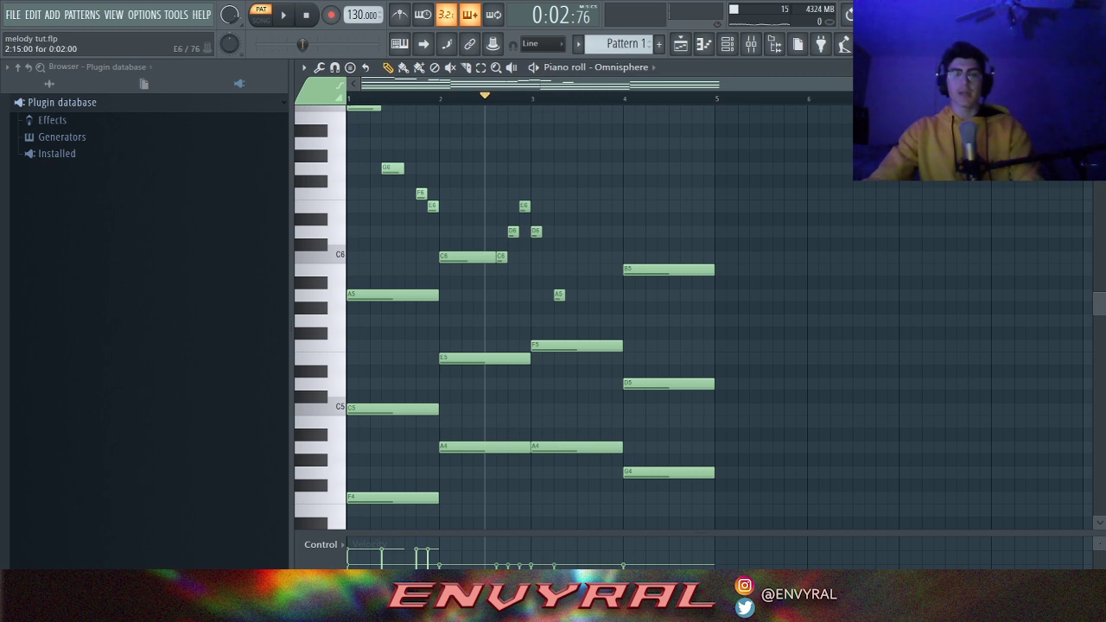
Move the D6 opening bar 3 up to E6, lengthen it to 4 steps, and delete the short A5.
{"action": "left_click_drag", "start_coordinate": [536, 230], "coordinate": [552, 205]}
{"action": "key", "text": "space"}
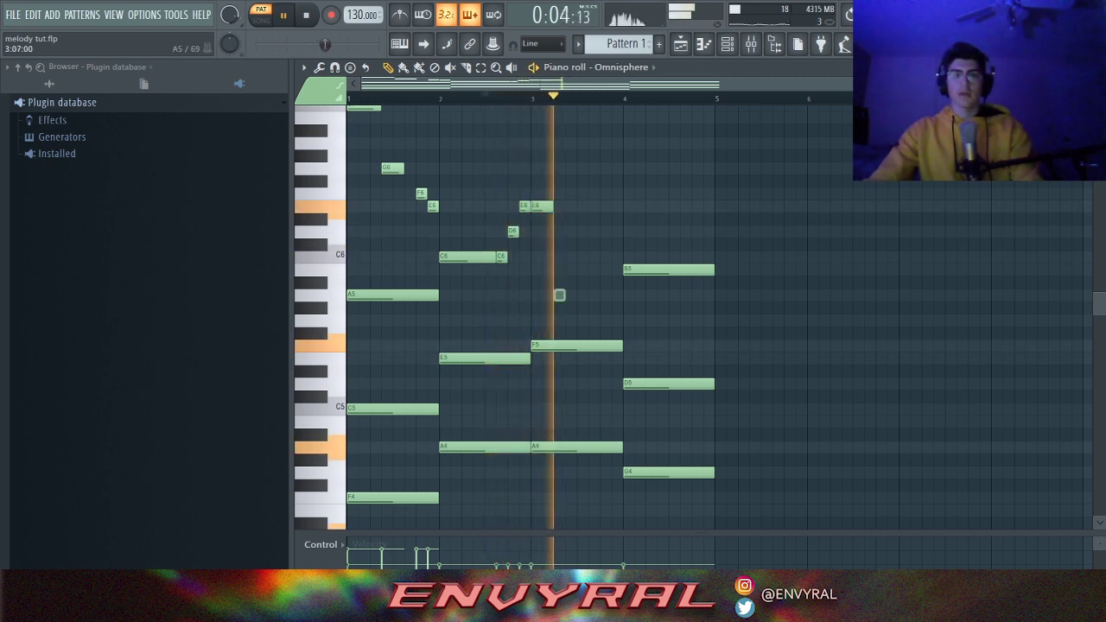
{"action": "right_click", "coordinate": [558, 295]}
{"action": "key", "text": "space"}
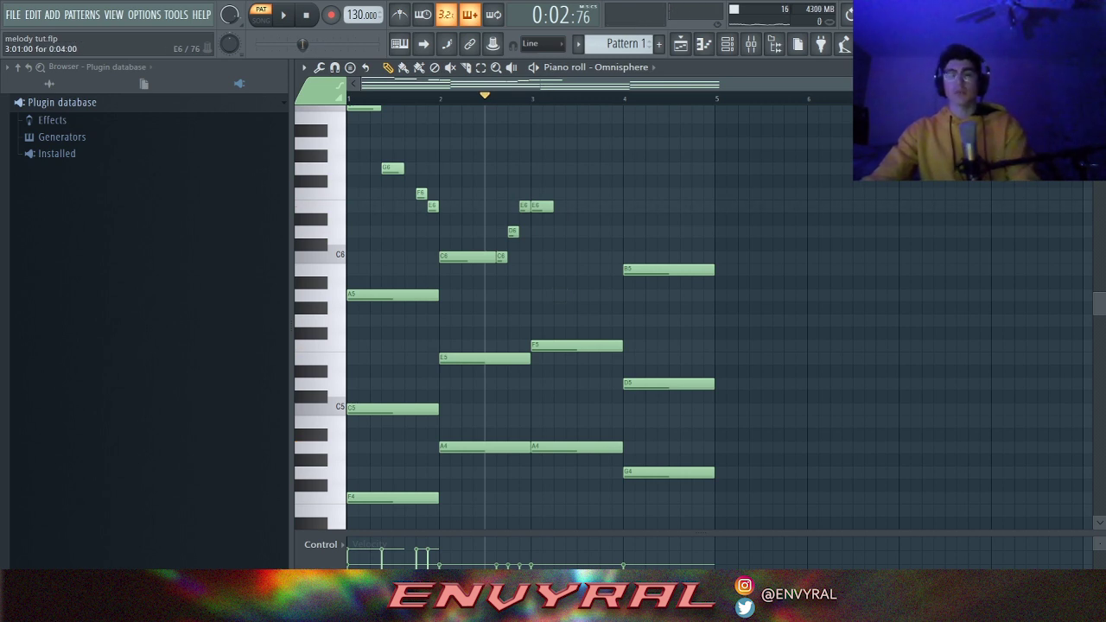
{"action": "key", "text": "space"}
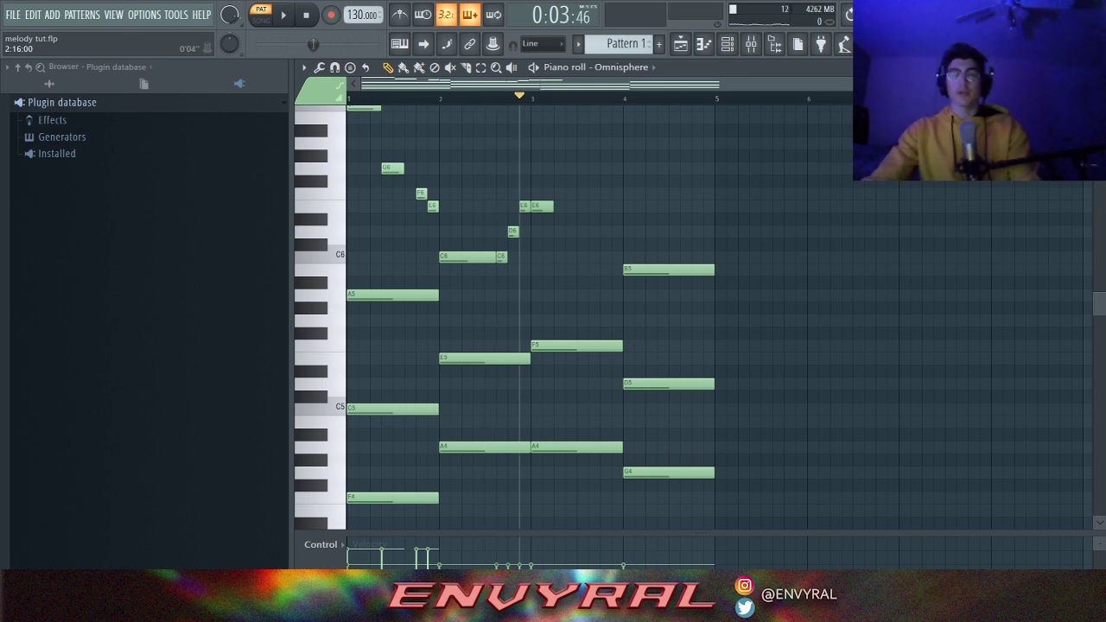
Move the E6 opening bar 3 down to D6 and lengthen it to 8 steps, checking by playback.
{"action": "left_click_drag", "start_coordinate": [540, 206], "coordinate": [540, 232]}
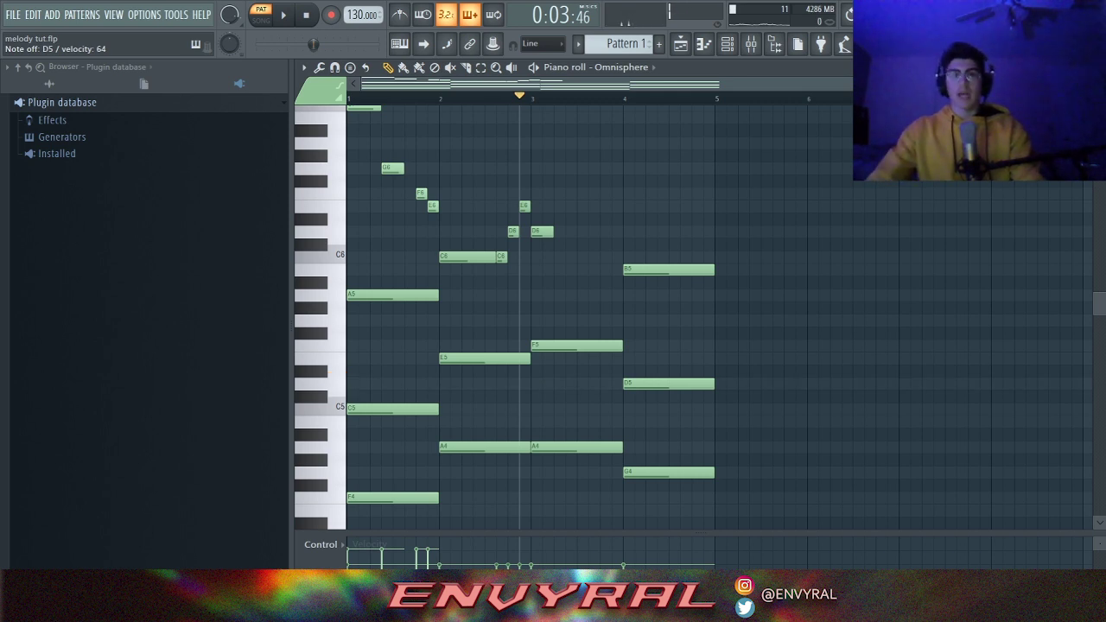
{"action": "key", "text": "space"}
{"action": "key", "text": "space"}
{"action": "left_click_drag", "start_coordinate": [552, 231], "coordinate": [575, 232]}
{"action": "key", "text": "space"}
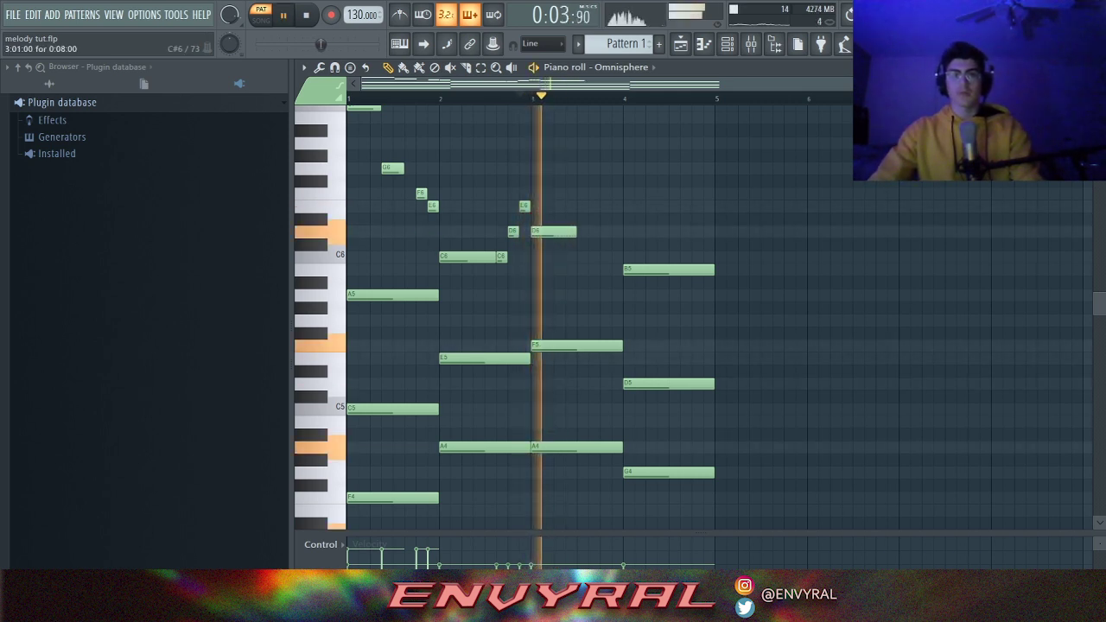
{"action": "key", "text": "space"}
Try an eight-step A5 in the second half of bar 3 and play it back.
{"action": "left_click", "coordinate": [582, 283]}
{"action": "left_click_drag", "start_coordinate": [600, 282], "coordinate": [599, 294]}
{"action": "key", "text": "space"}
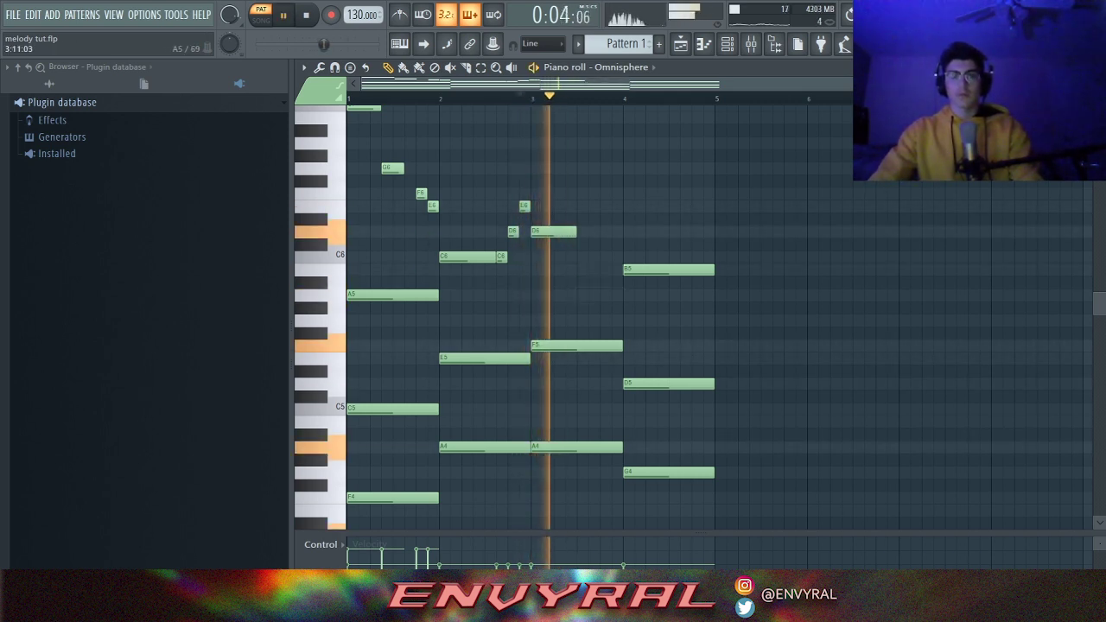
{"action": "key", "text": "space"}
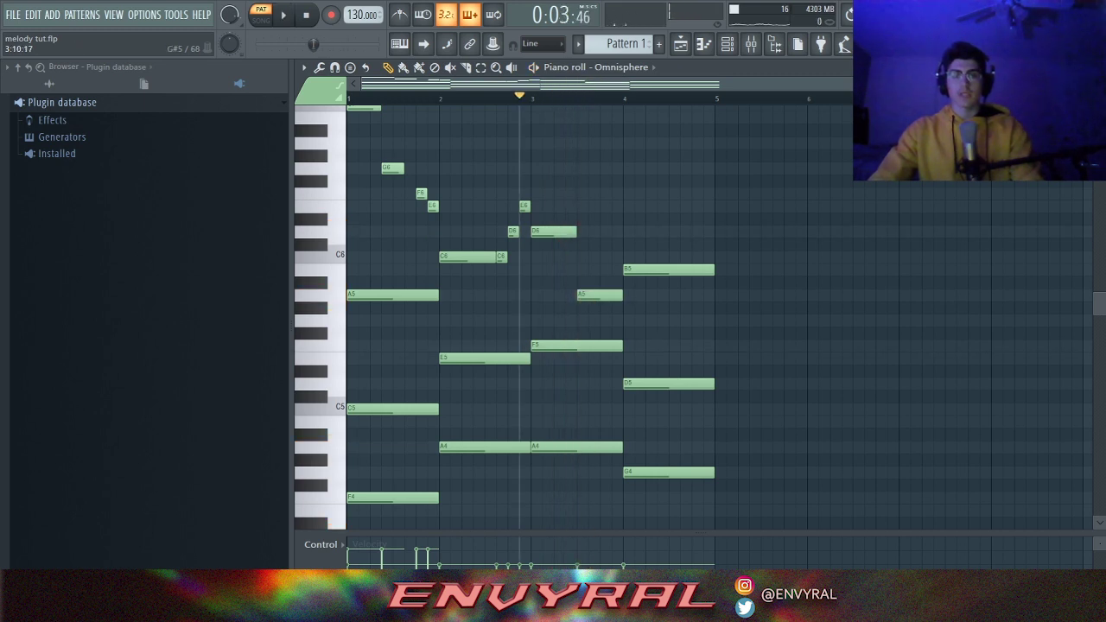
Audition the A5 key, check the chord notes under bar 3, and delete its eight-step A5 melody note.
{"action": "left_click", "coordinate": [320, 295]}
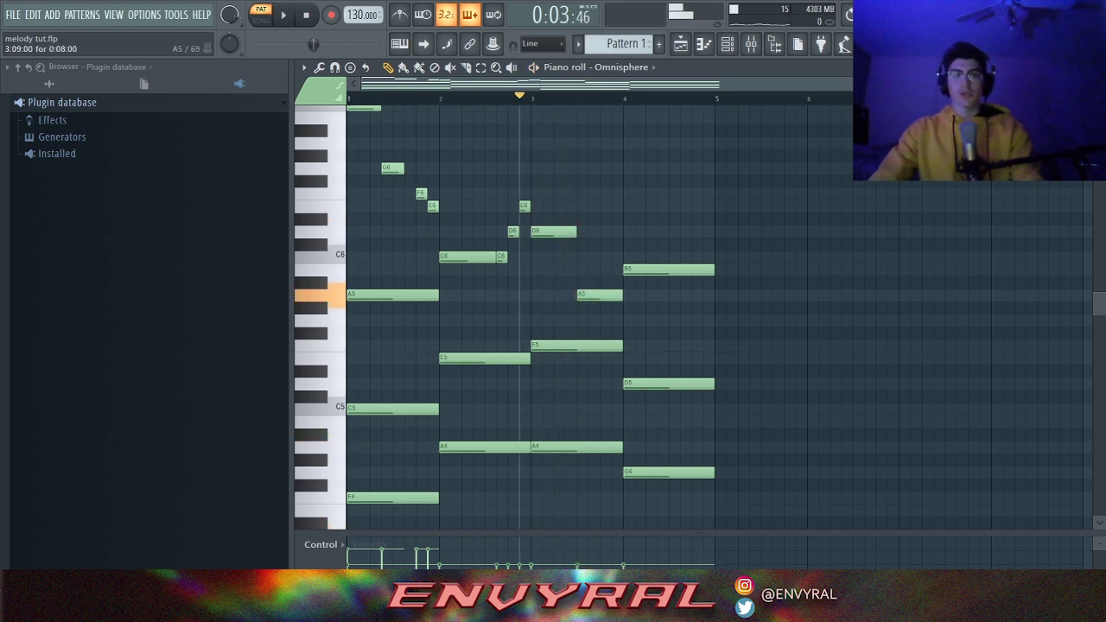
{"action": "scroll", "coordinate": [691, 311], "scroll_direction": "down", "scroll_amount": 3}
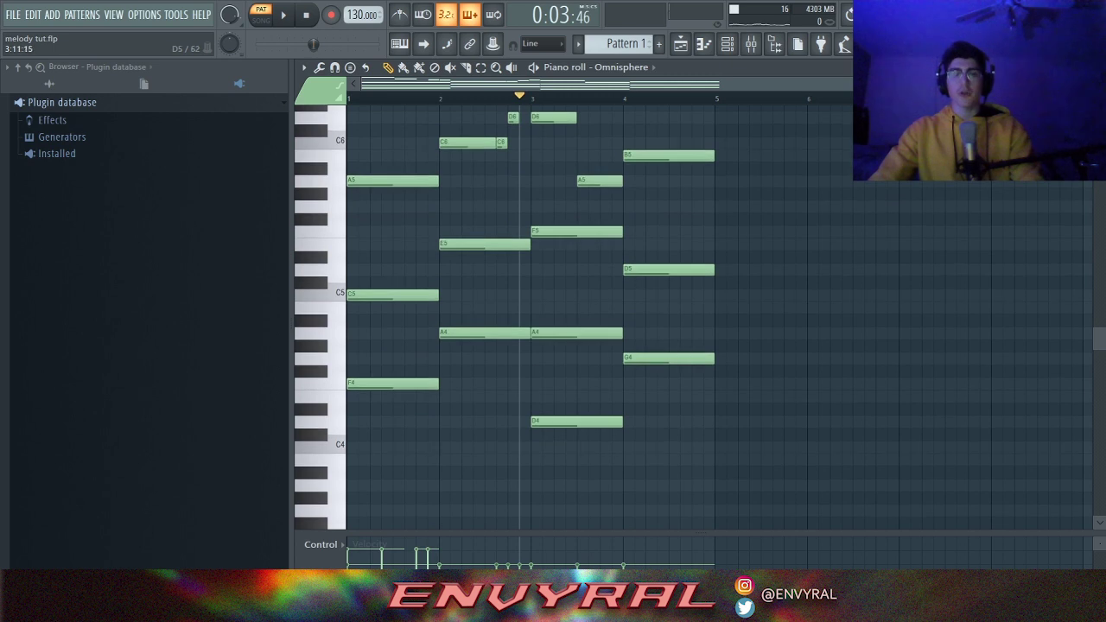
{"action": "scroll", "coordinate": [691, 311], "scroll_direction": "up", "scroll_amount": 2}
{"action": "right_click", "coordinate": [597, 257]}
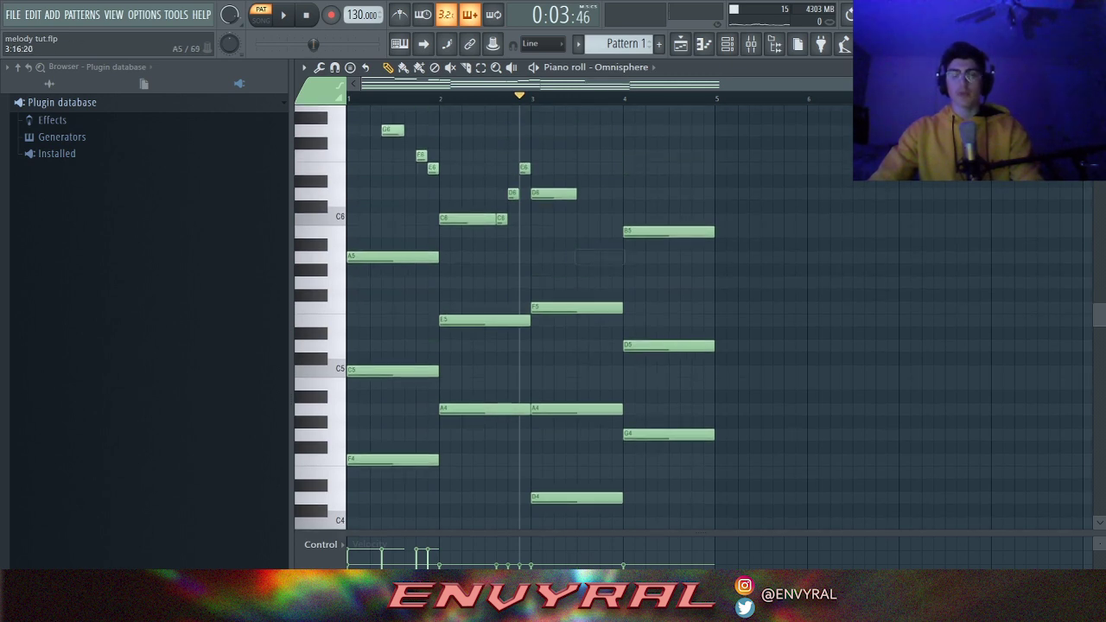
Shorten the D6 opening bar 3 to 4 steps and place a four-step A5 on the bar's seventh step, checking by playback.
{"action": "key", "text": "space"}
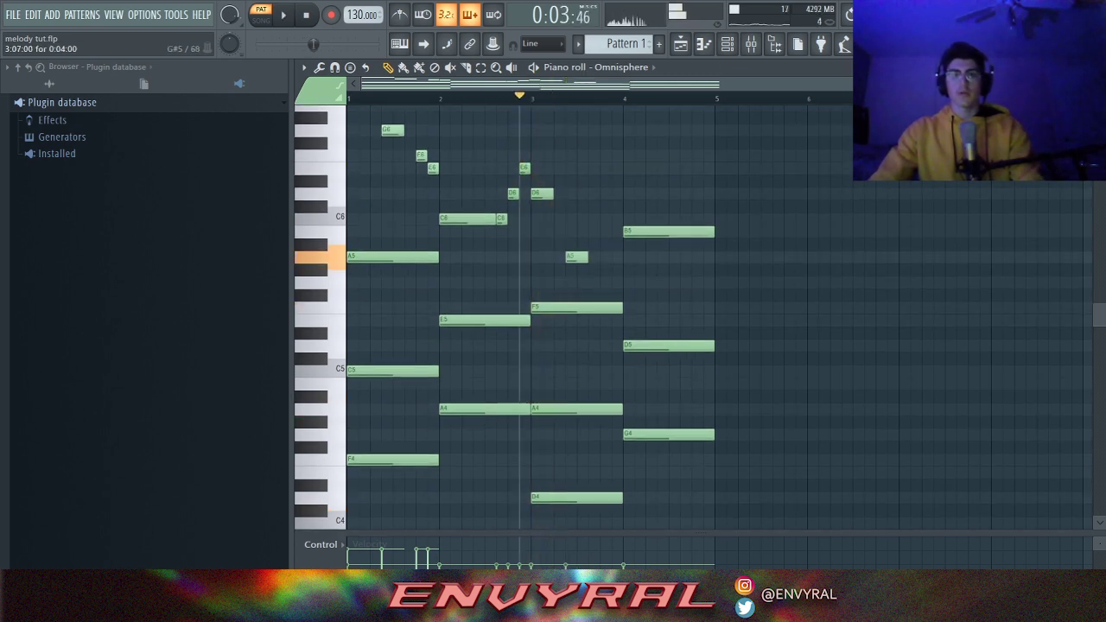
{"action": "key", "text": "space"}
{"action": "mouse_move", "coordinate": [570, 257]}
{"action": "left_mouse_down"}
{"action": "mouse_move", "coordinate": [559, 258]}
{"action": "mouse_move", "coordinate": [573, 258]}
{"action": "left_mouse_up"}
{"action": "key", "text": "space"}
{"action": "key", "text": "space"}
{"action": "scroll", "coordinate": [587, 270], "scroll_direction": "up", "scroll_amount": 2}
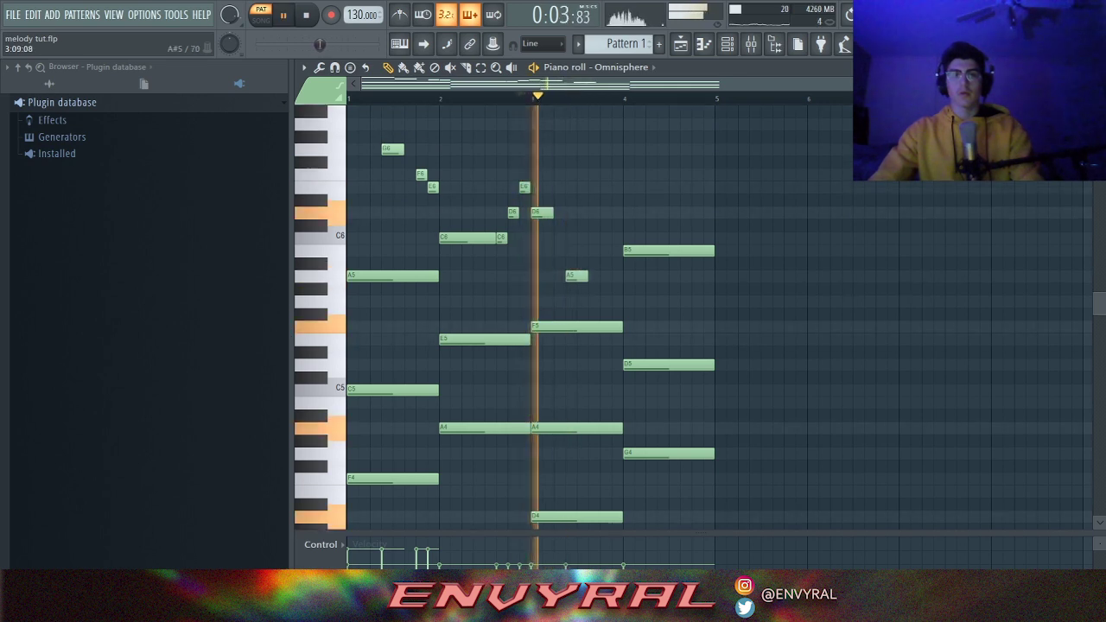
{"action": "key", "text": "space"}
Add two-step C6 and B5 notes right after the A5 in bar 3 and play the phrase.
{"action": "left_click", "coordinate": [592, 294]}
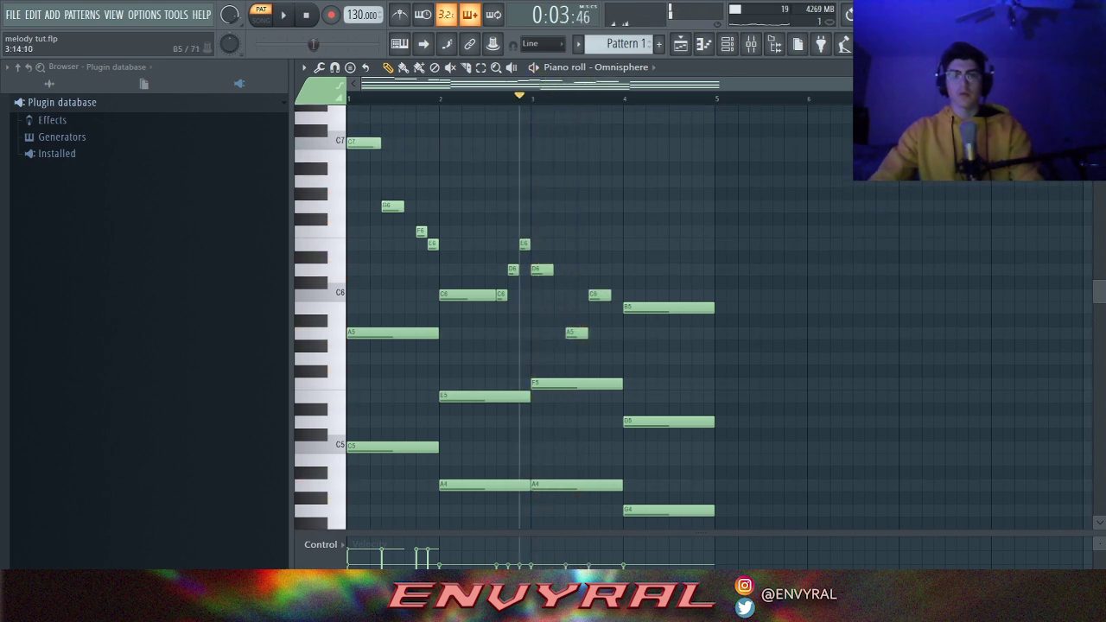
{"action": "left_click", "coordinate": [605, 308]}
{"action": "key", "text": "space"}
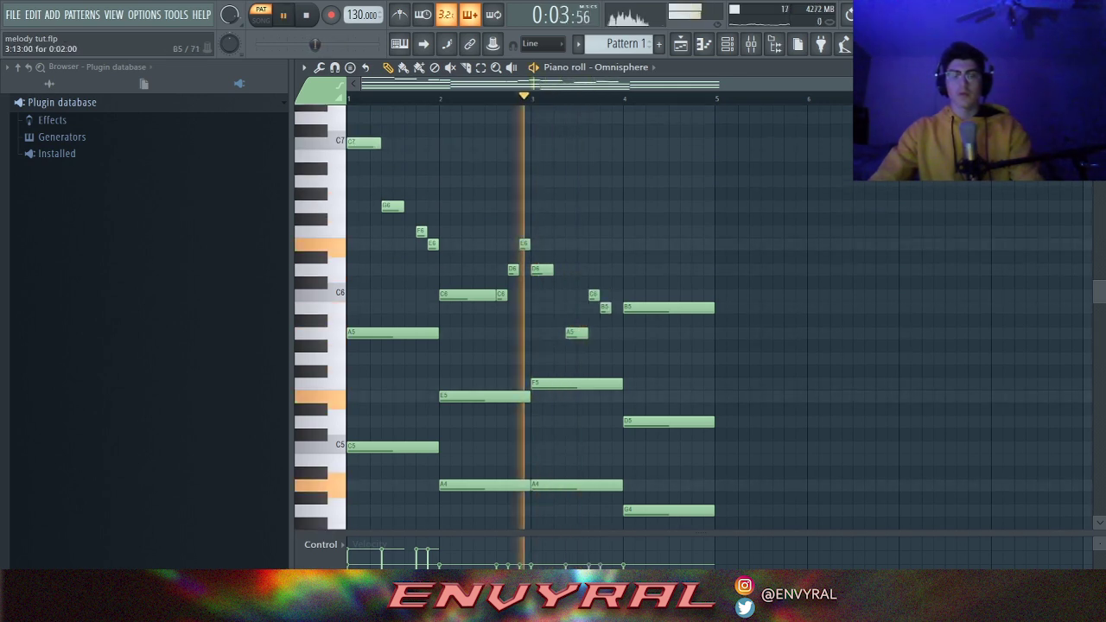
Shift the closing C6 and B5 of bar 3 two steps later and lengthen the preceding A5 to six steps, checking by playback.
{"action": "key", "text": "space"}
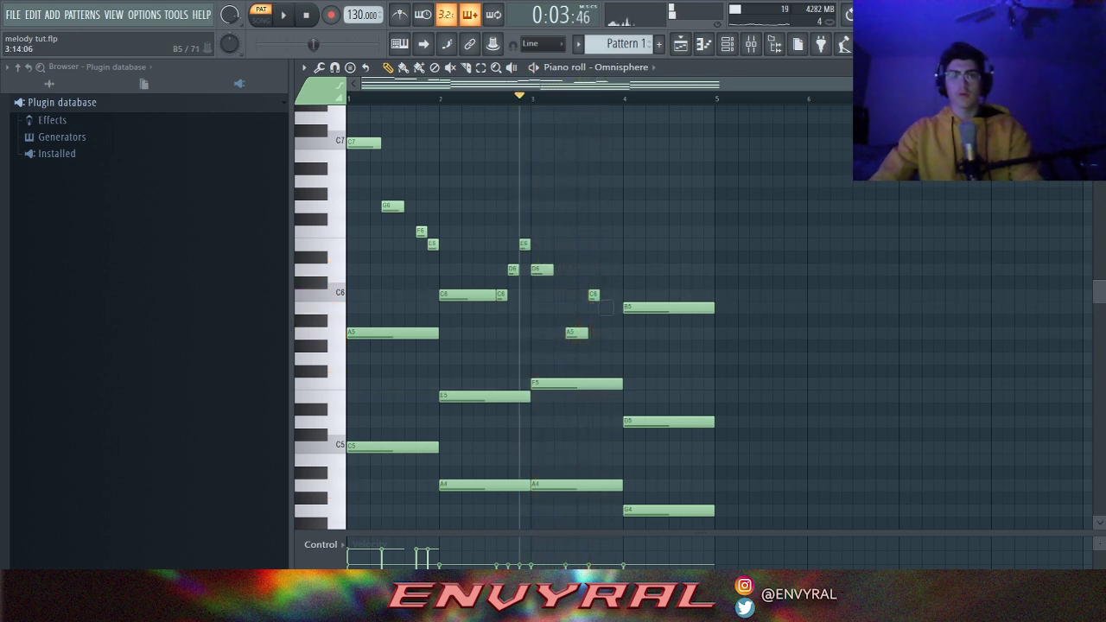
{"action": "key", "text": "space"}
{"action": "mouse_move", "coordinate": [604, 308]}
{"action": "left_mouse_down"}
{"action": "mouse_move", "coordinate": [616, 308]}
{"action": "mouse_move", "coordinate": [604, 295]}
{"action": "left_mouse_up"}
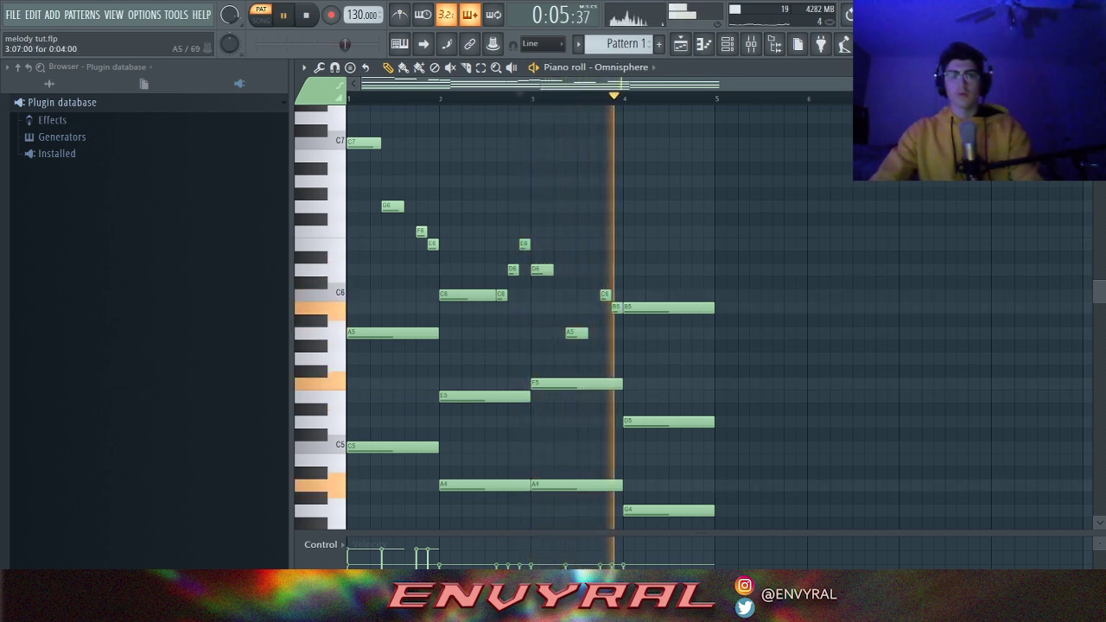
{"action": "key", "text": "space"}
{"action": "left_click_drag", "start_coordinate": [587, 333], "coordinate": [598, 332]}
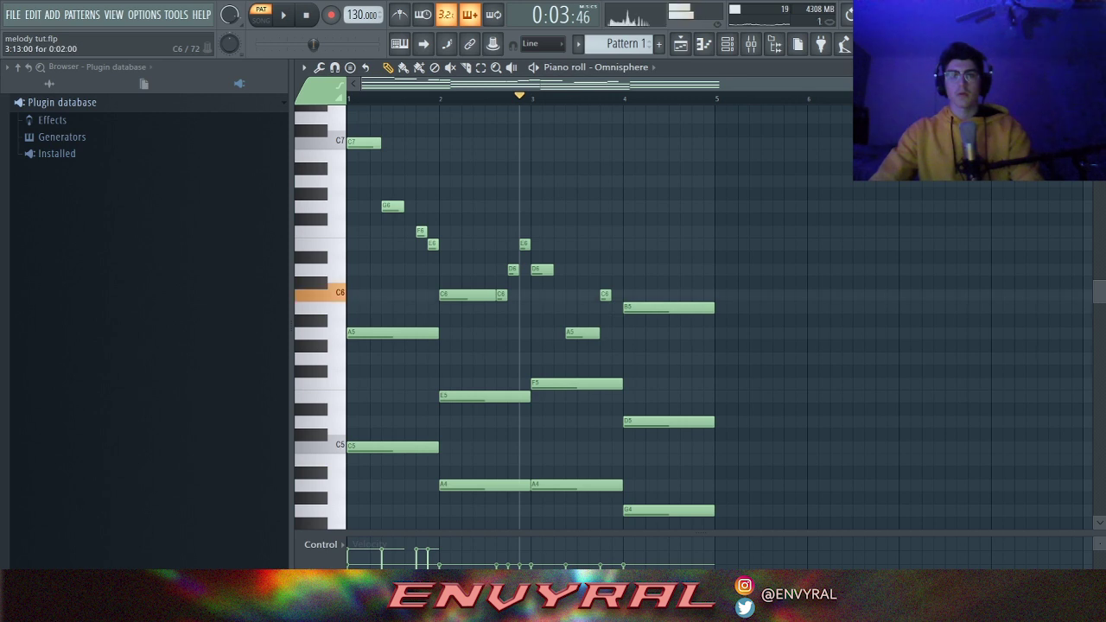
{"action": "left_click", "coordinate": [616, 308]}
{"action": "key", "text": "space"}
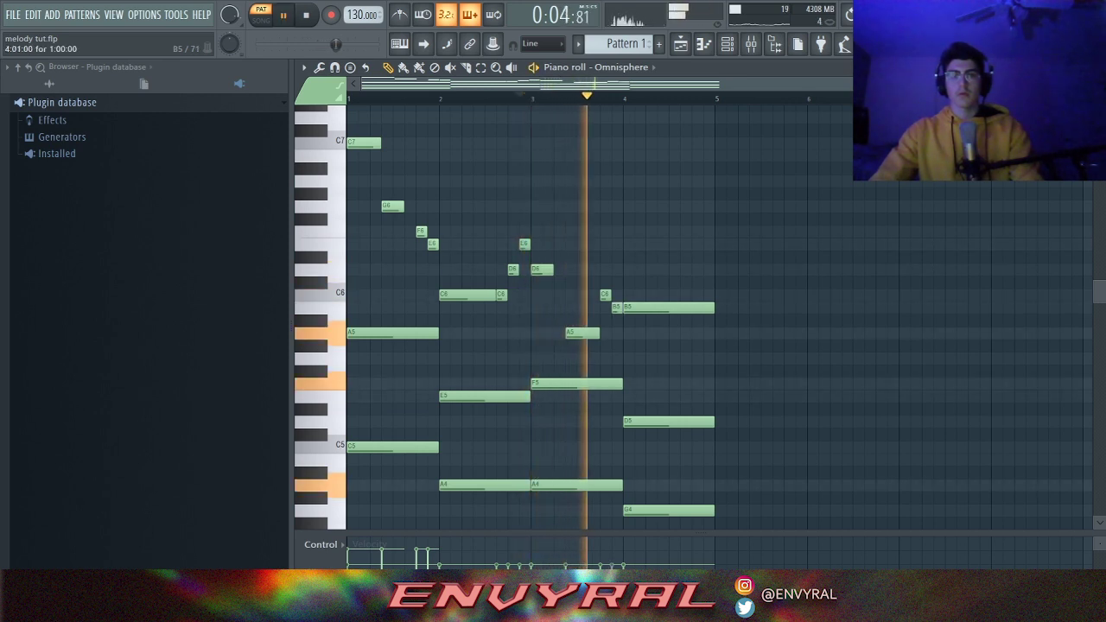
{"action": "key", "text": "space"}
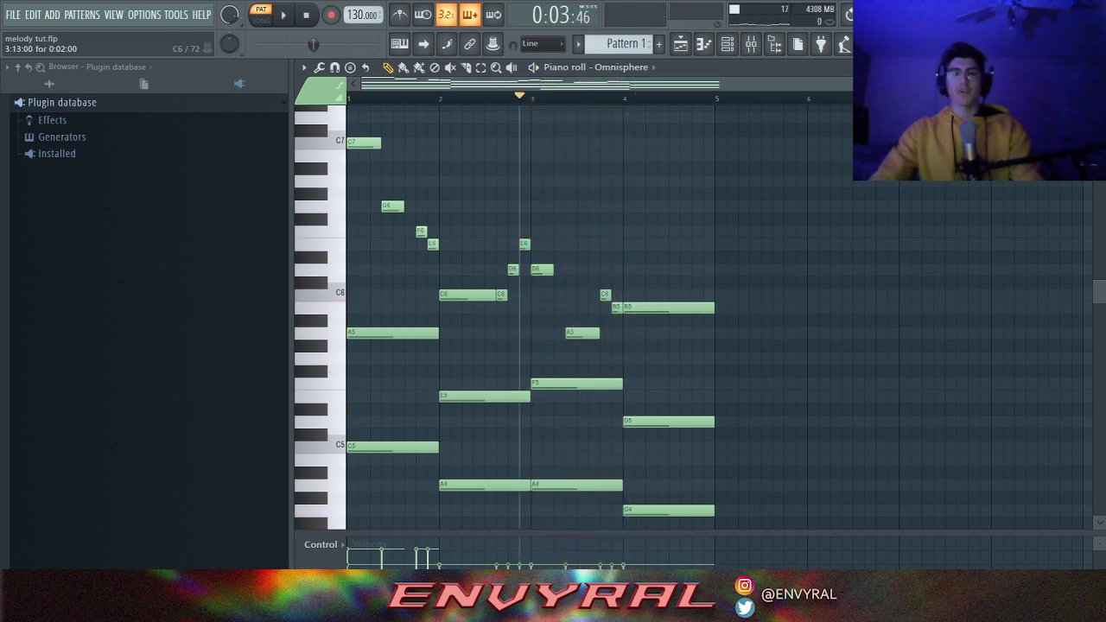
Play back the transition from the end of bar 3 into bar 4.
{"action": "left_click", "coordinate": [604, 98]}
{"action": "key", "text": "space"}
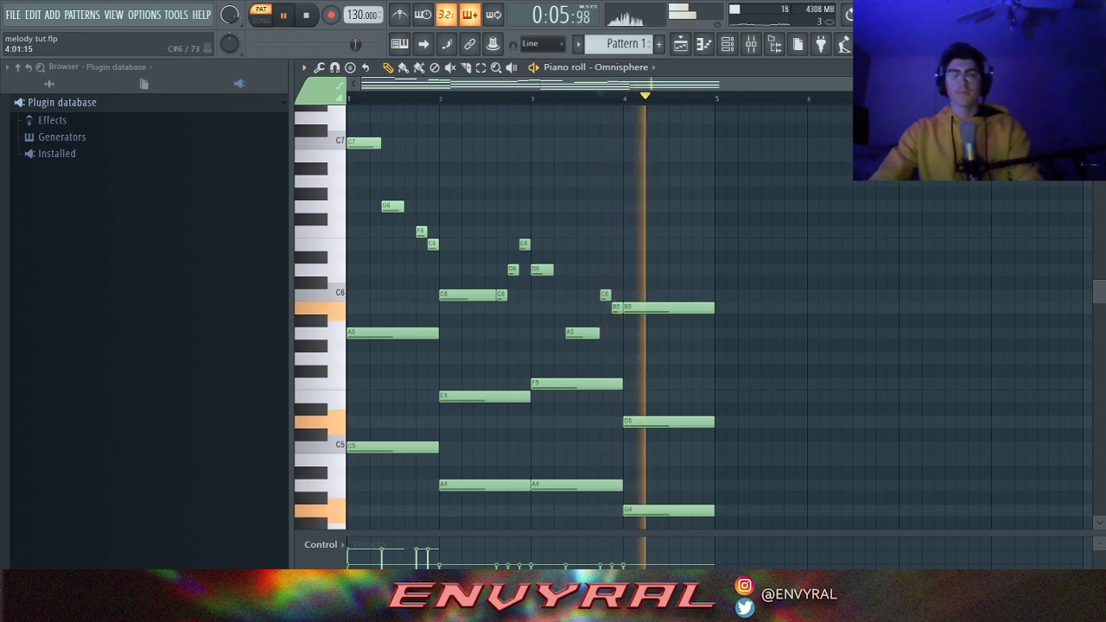
{"action": "key", "text": "space"}
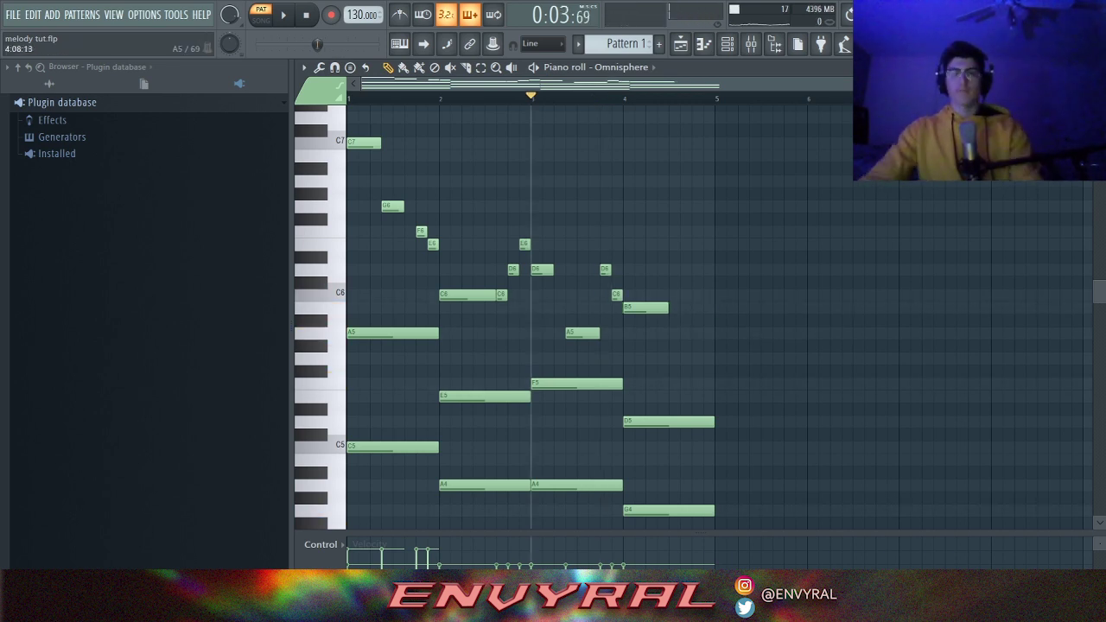
Try an eight-step G5 after the B5 in bar 4, remove it, and play the passage from bar 3.
{"action": "left_click_drag", "start_coordinate": [672, 333], "coordinate": [671, 359]}
{"action": "key", "text": "space"}
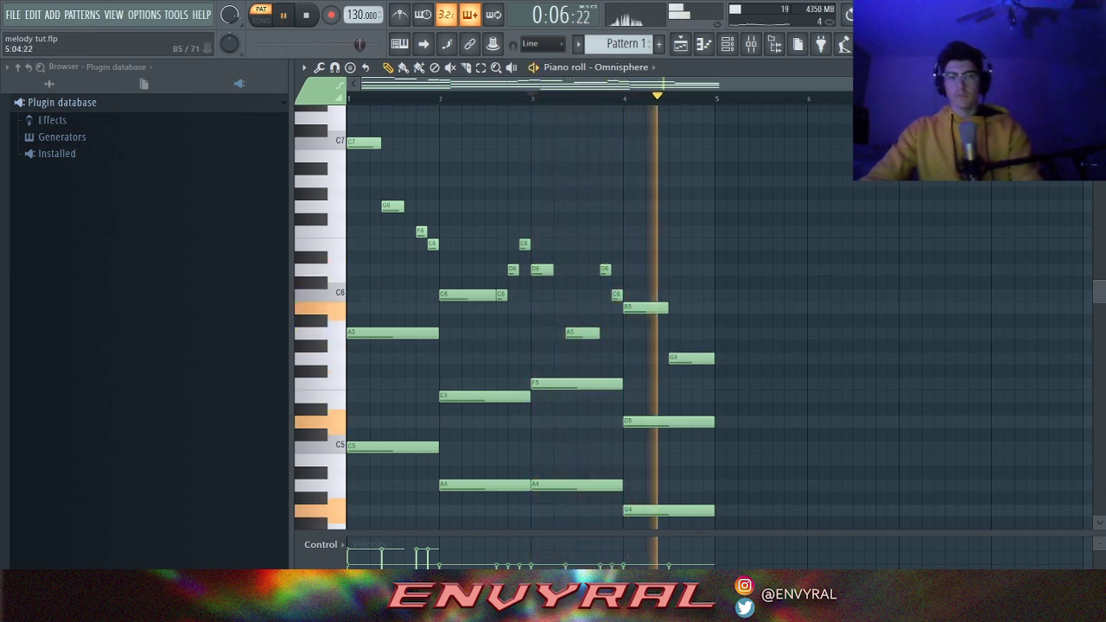
{"action": "key", "text": "space"}
{"action": "key", "text": "space"}
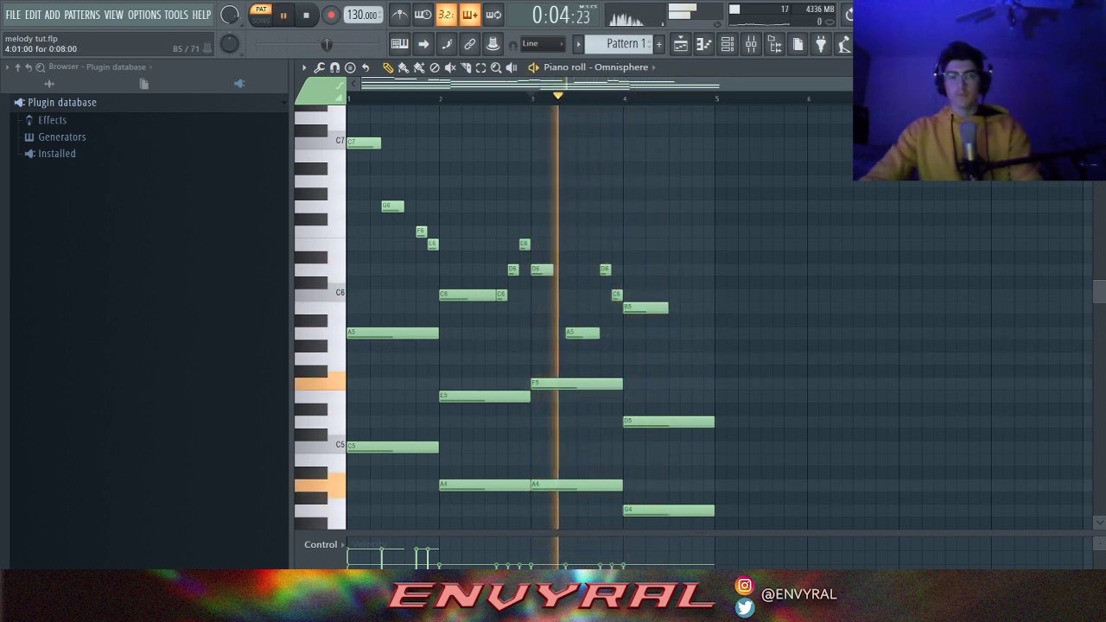
{"action": "left_click_drag", "start_coordinate": [678, 313], "coordinate": [666, 313]}
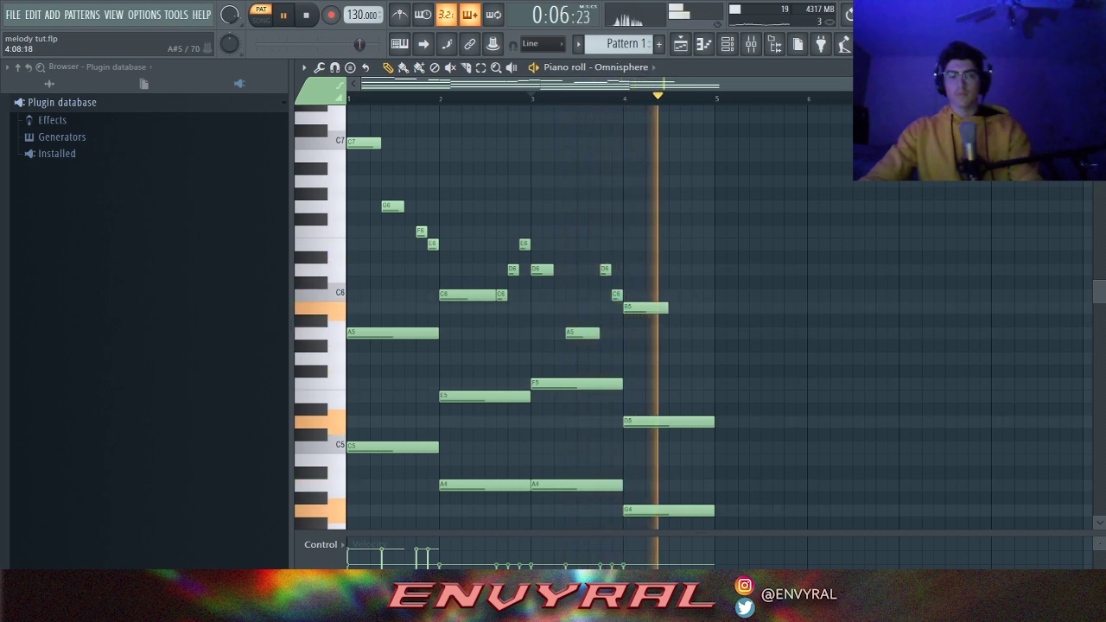
{"action": "key", "text": "space"}
{"action": "left_click", "coordinate": [672, 258]}
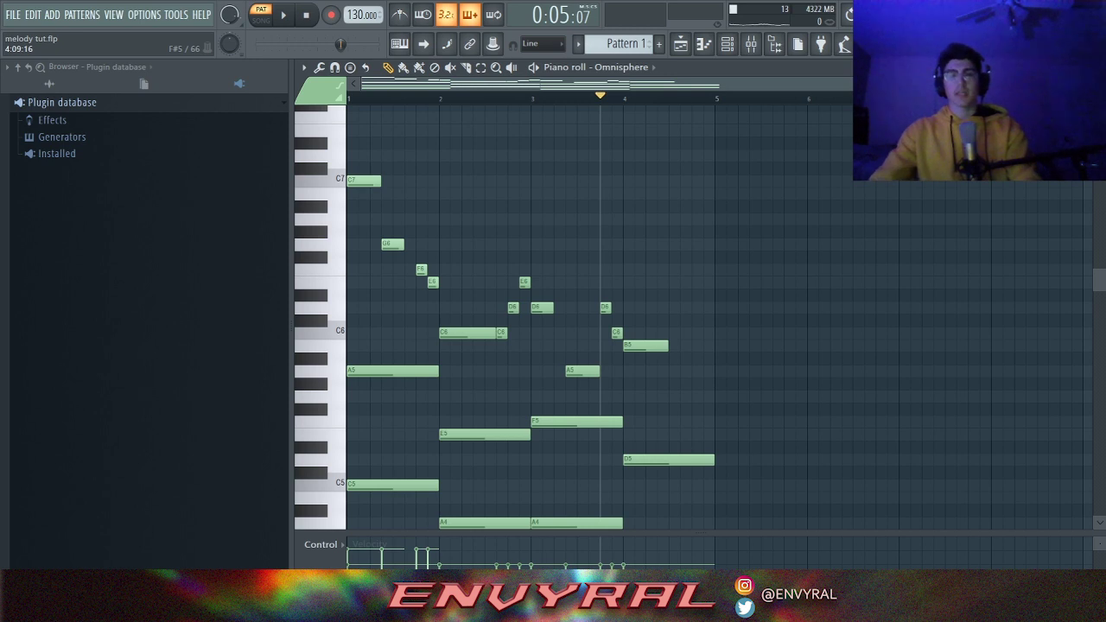
Try four-step B5 and G6 notes filling the second half of bar 4, play them back, and delete the added B5.
{"action": "key", "text": "space"}
{"action": "key", "text": "space"}
{"action": "left_click", "coordinate": [673, 346]}
{"action": "left_click", "coordinate": [693, 244]}
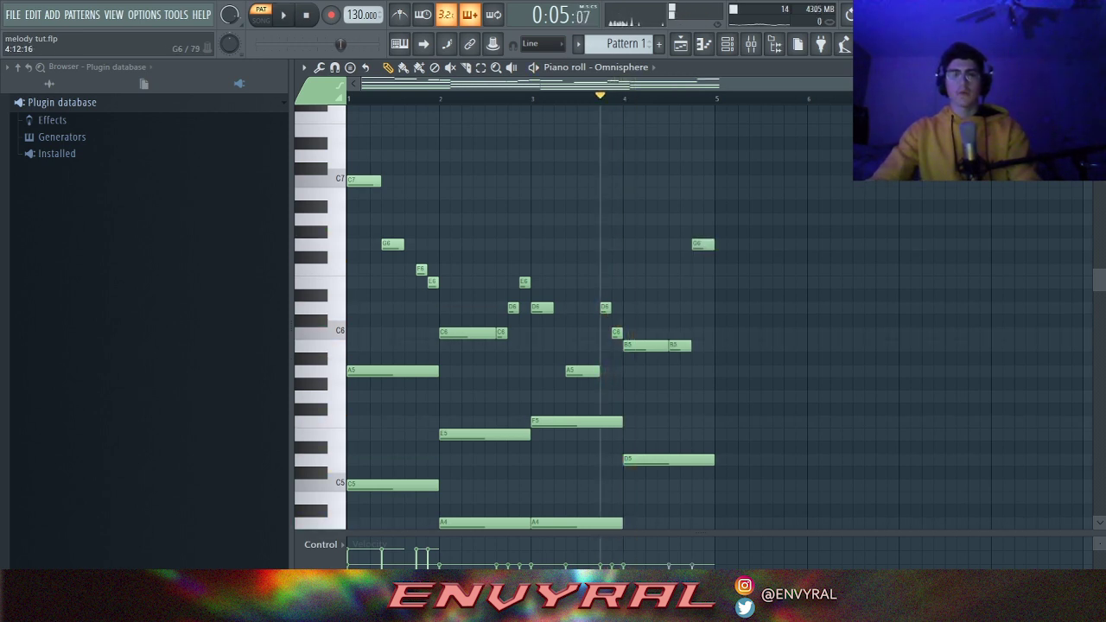
{"action": "key", "text": "space"}
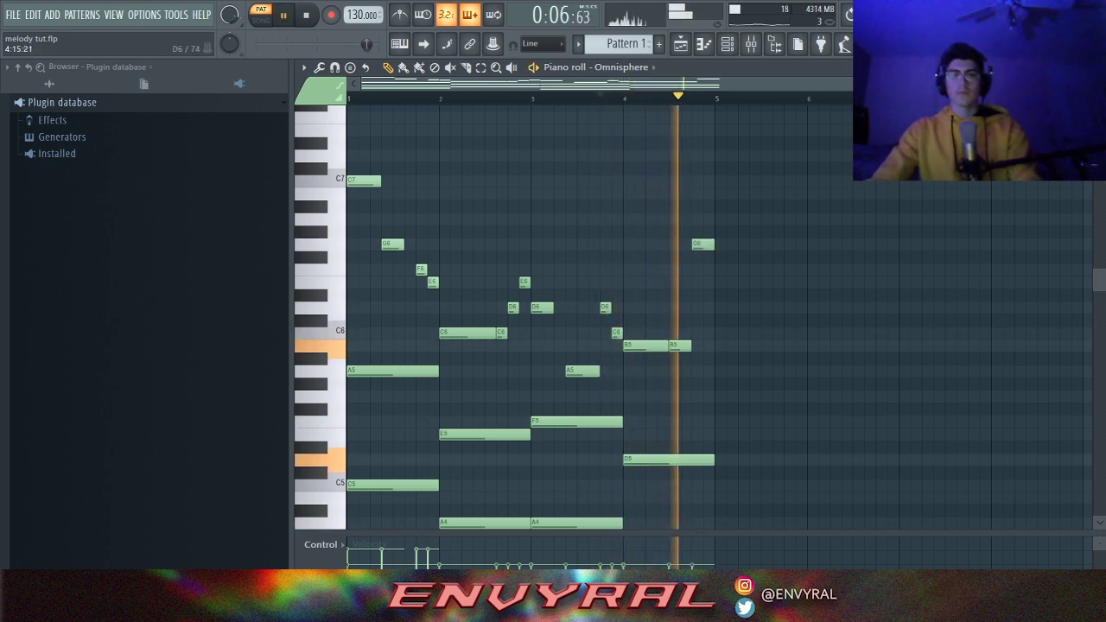
{"action": "key", "text": "space"}
{"action": "key", "text": "space"}
{"action": "right_click", "coordinate": [679, 346]}
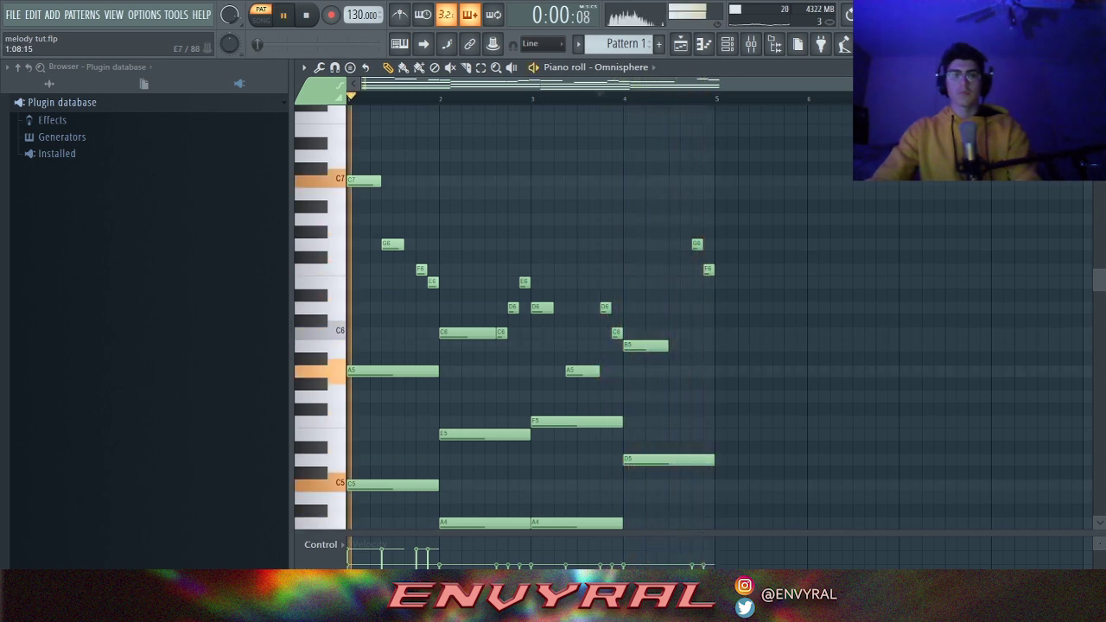
Play back the melody from bar 3 and from bar 4 to check how the ending loops into bar 1.
{"action": "key", "text": "space"}
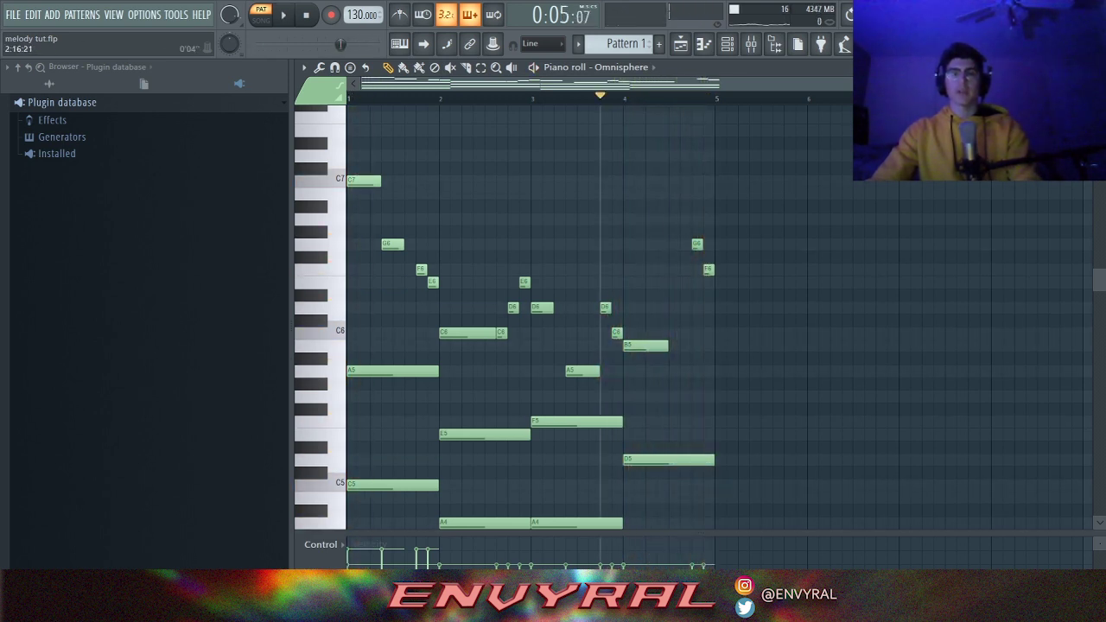
{"action": "left_click", "coordinate": [532, 98]}
{"action": "key", "text": "space"}
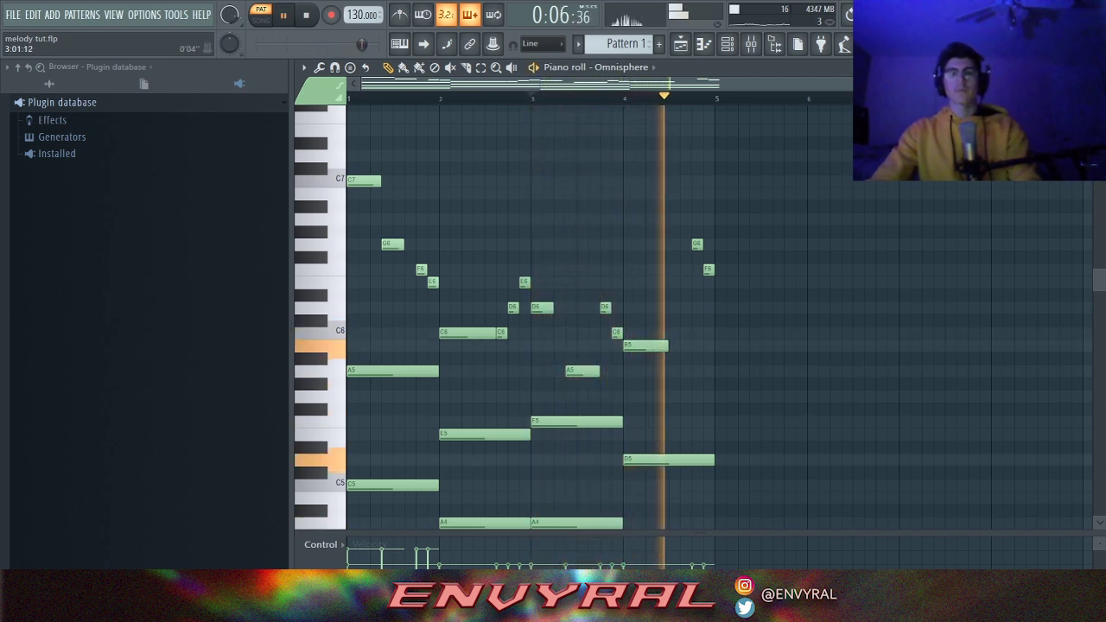
{"action": "key", "text": "space"}
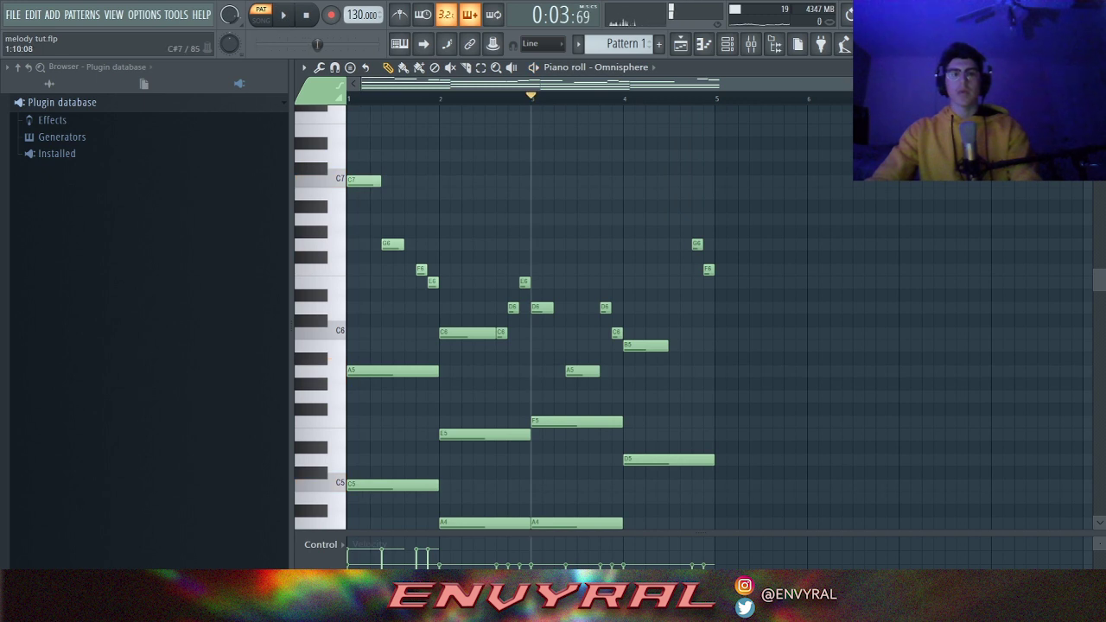
{"action": "key", "text": "space"}
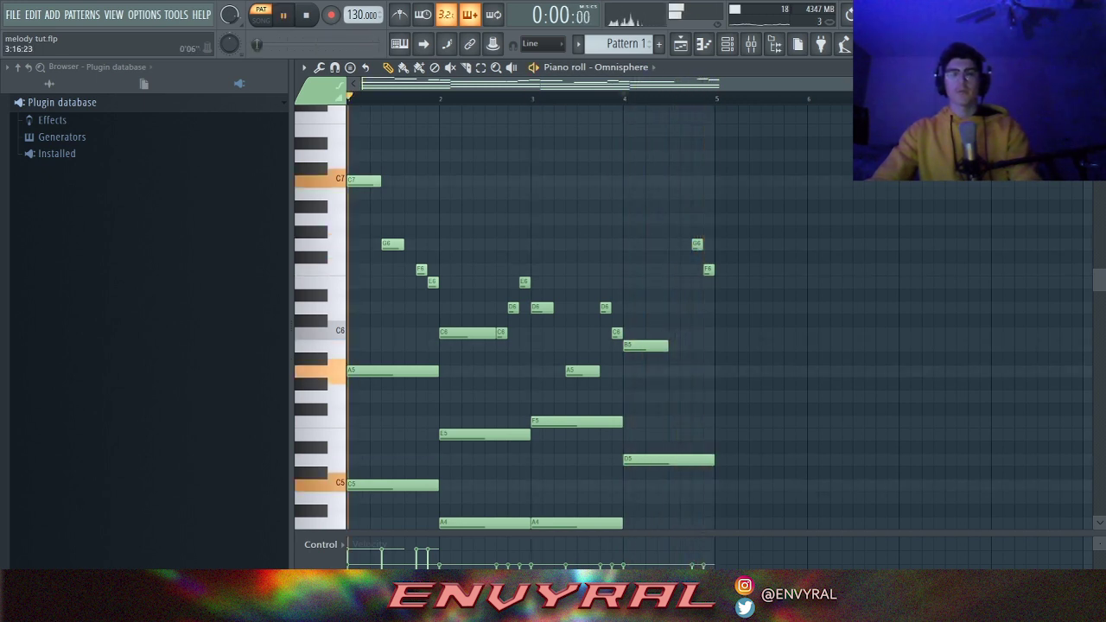
{"action": "key", "text": "space"}
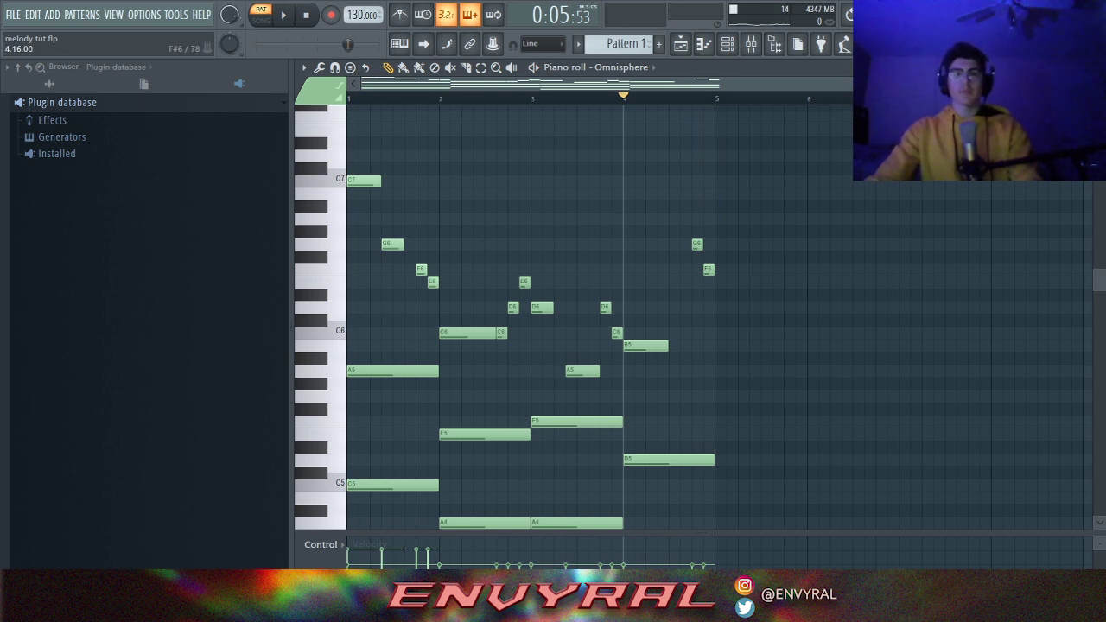
{"action": "key", "text": "space"}
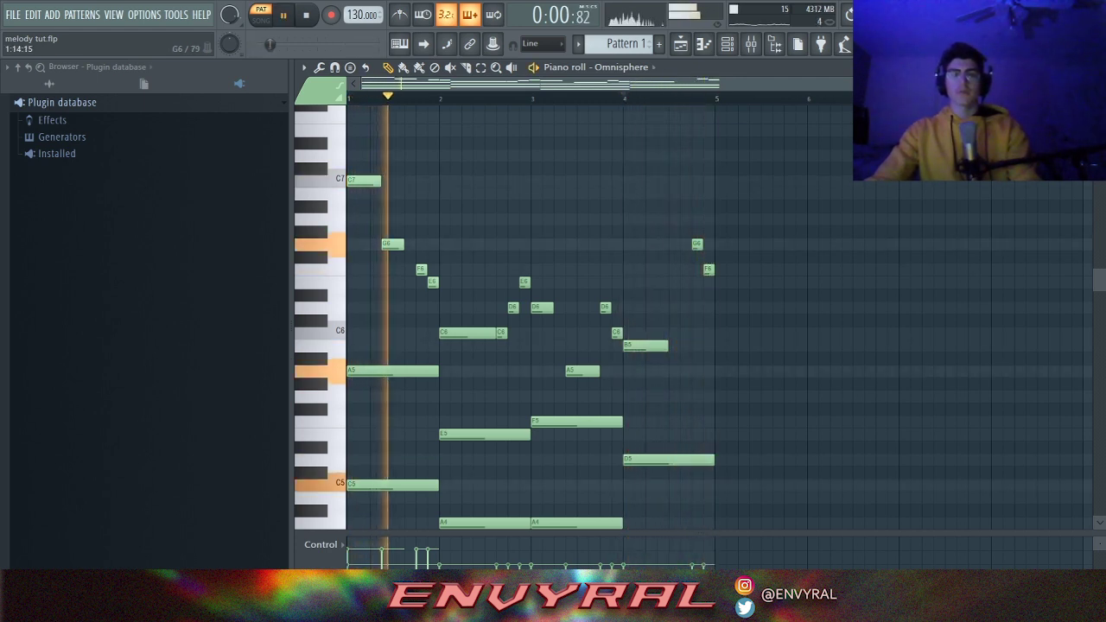
{"action": "key", "text": "space"}
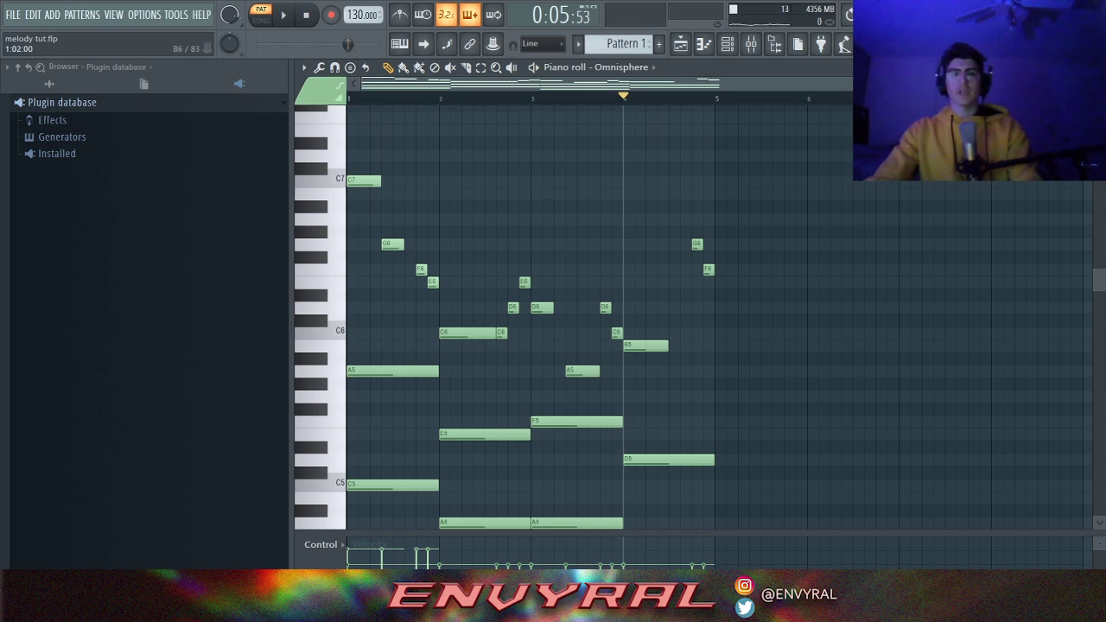
Try lowering bar 1's first two melody notes to G6 and C6 and moving its last two to C6 and G6, checking by playback.
{"action": "left_click_drag", "start_coordinate": [363, 180], "coordinate": [392, 333]}
{"action": "key", "text": "space"}
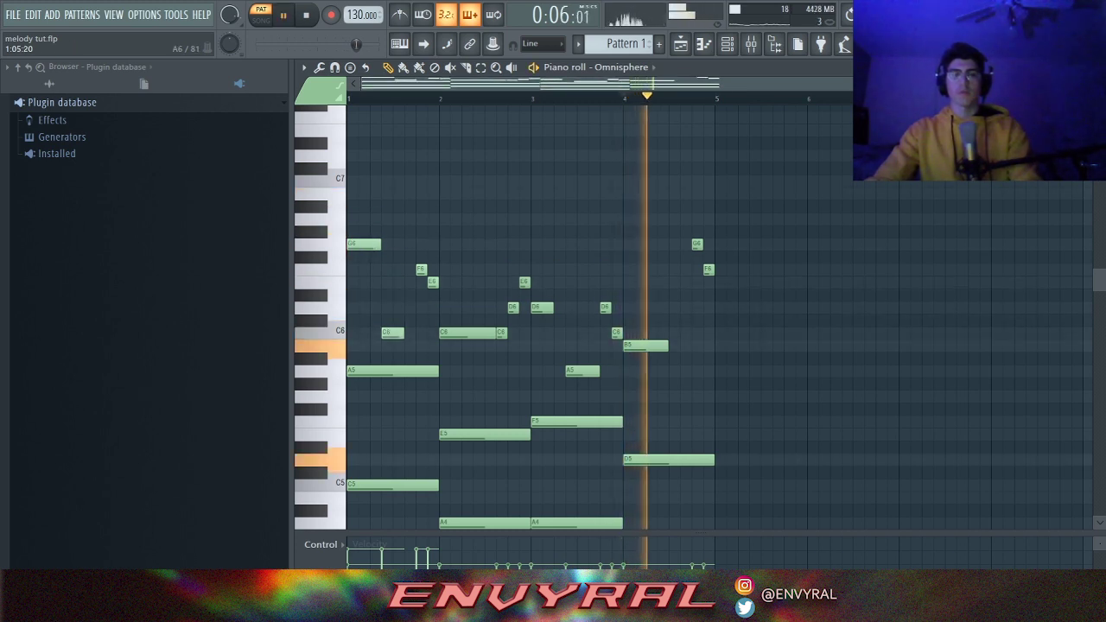
{"action": "key", "text": "space"}
{"action": "key", "text": "space"}
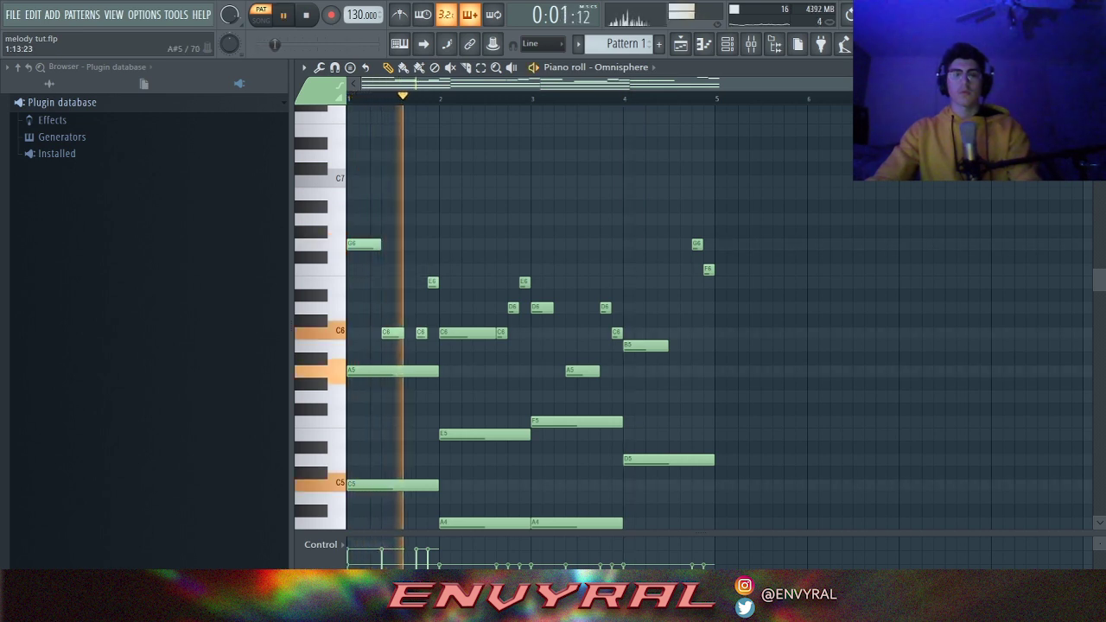
{"action": "key", "text": "space"}
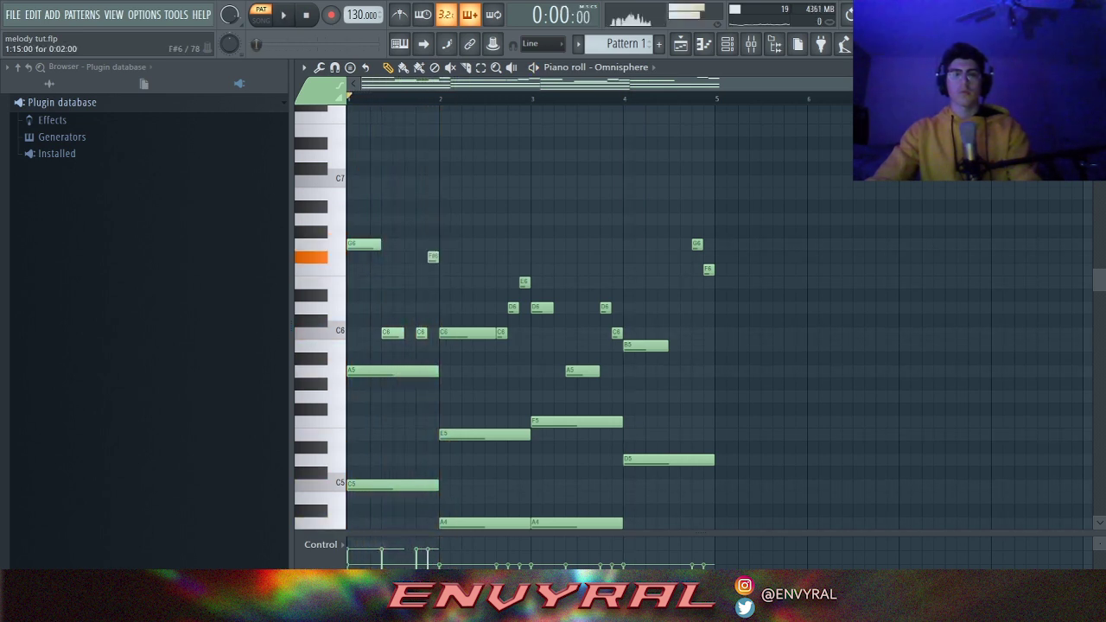
{"action": "left_click_drag", "start_coordinate": [433, 257], "coordinate": [433, 243]}
{"action": "key", "text": "space"}
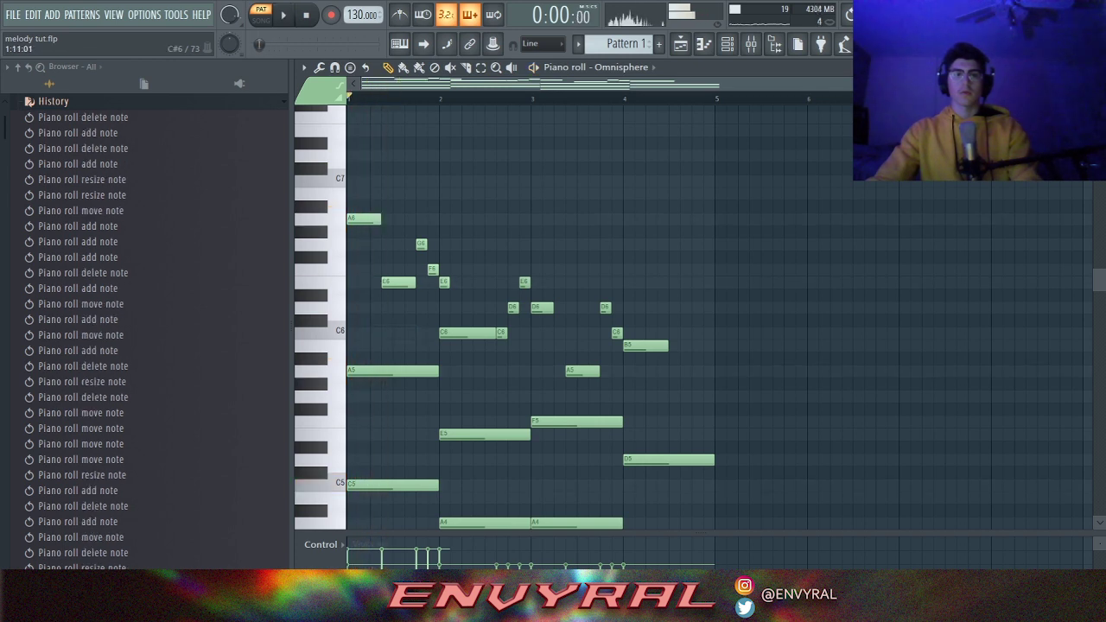
Lower the six-step melody note on bar 1's seventh step to C6 and play it back.
{"action": "key", "text": "space"}
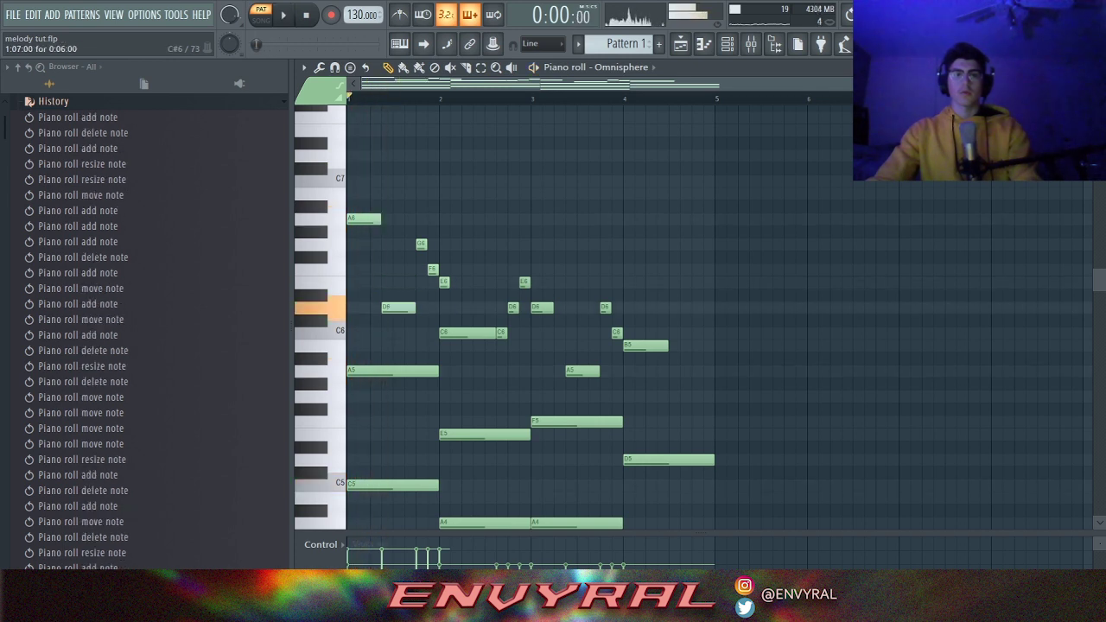
{"action": "left_click_drag", "start_coordinate": [398, 309], "coordinate": [398, 333]}
{"action": "key", "text": "space"}
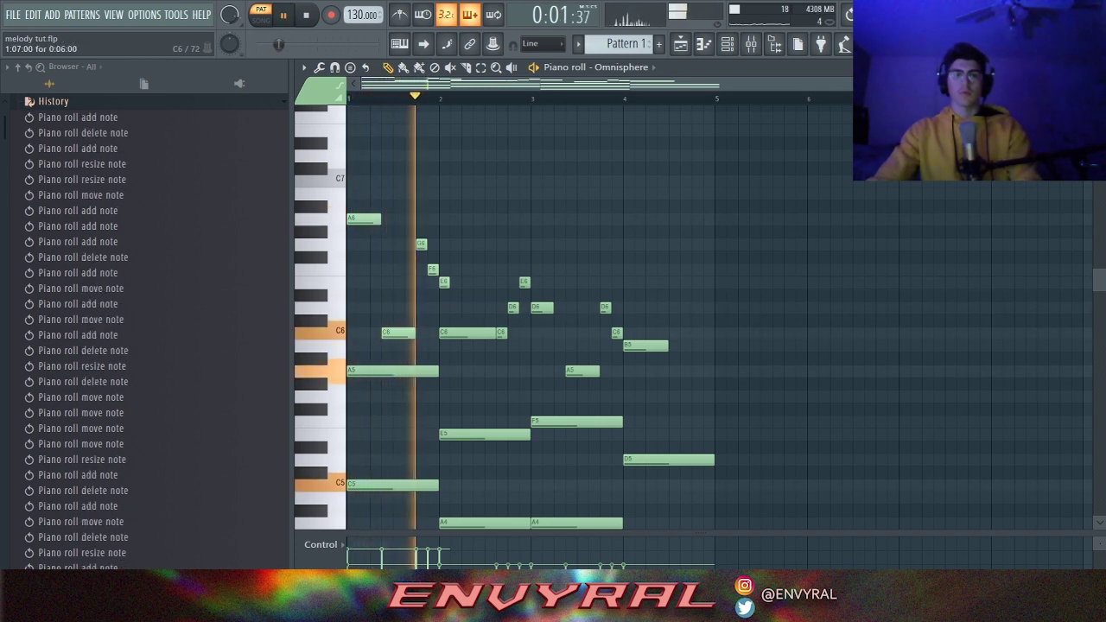
{"action": "key", "text": "space"}
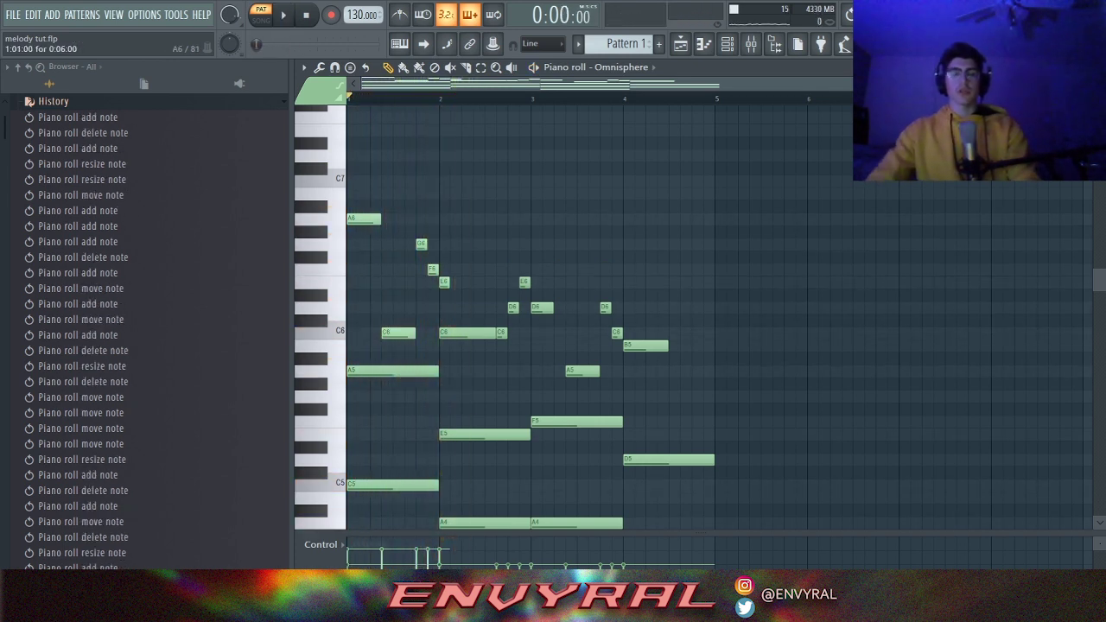
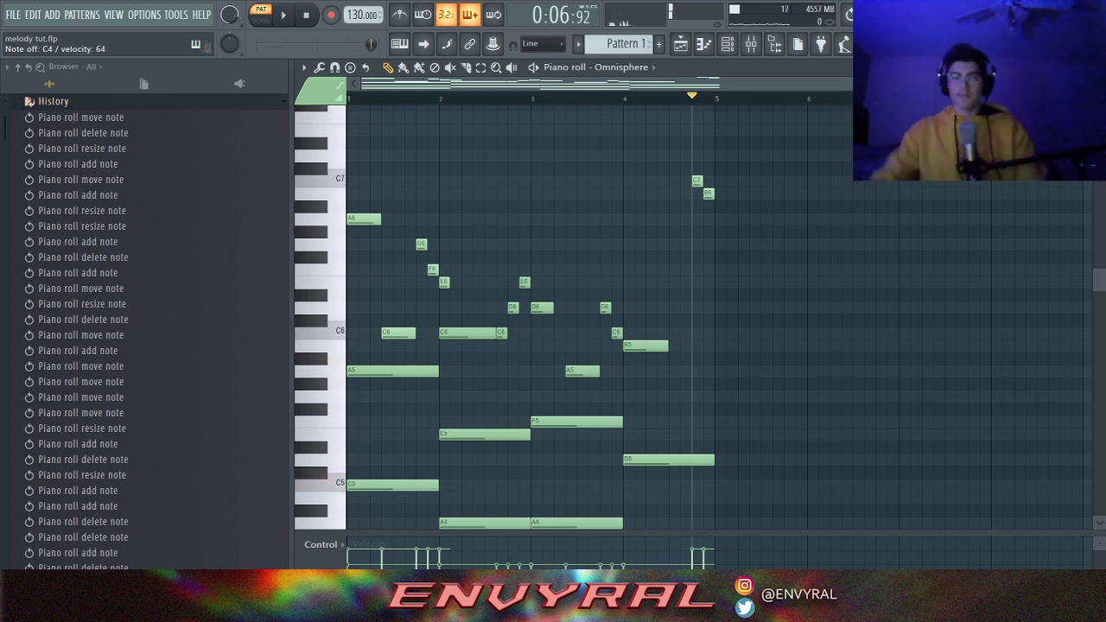
Play the looped melody, then try an extra note in the second half of bar 4 and delete it.
{"action": "key", "text": "space"}
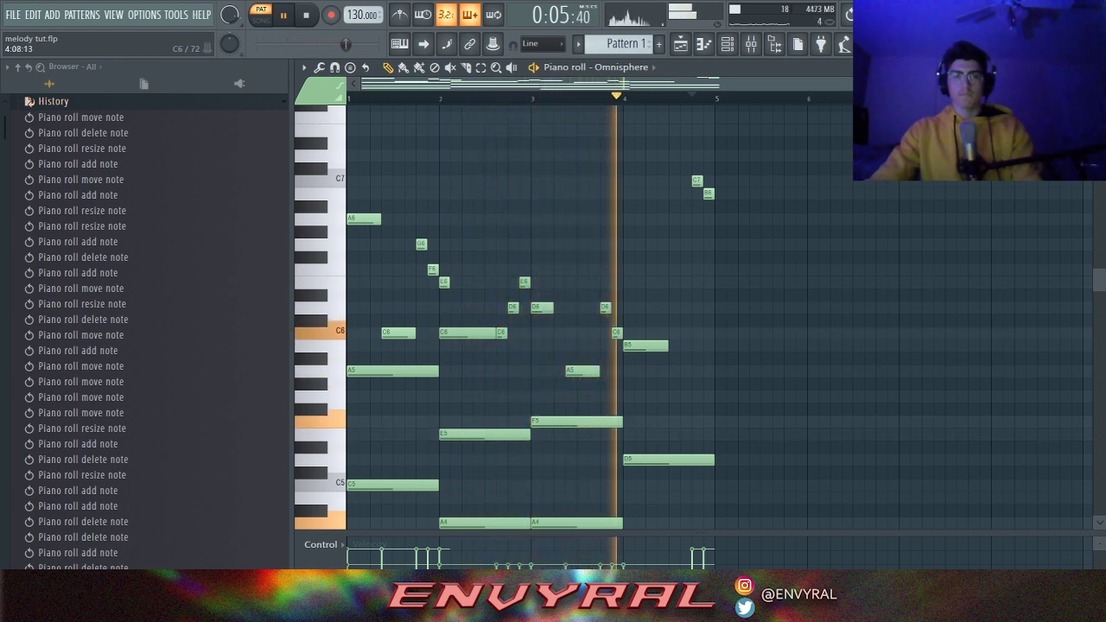
{"action": "key", "text": "space"}
{"action": "left_click", "coordinate": [672, 296]}
{"action": "right_click", "coordinate": [674, 295]}
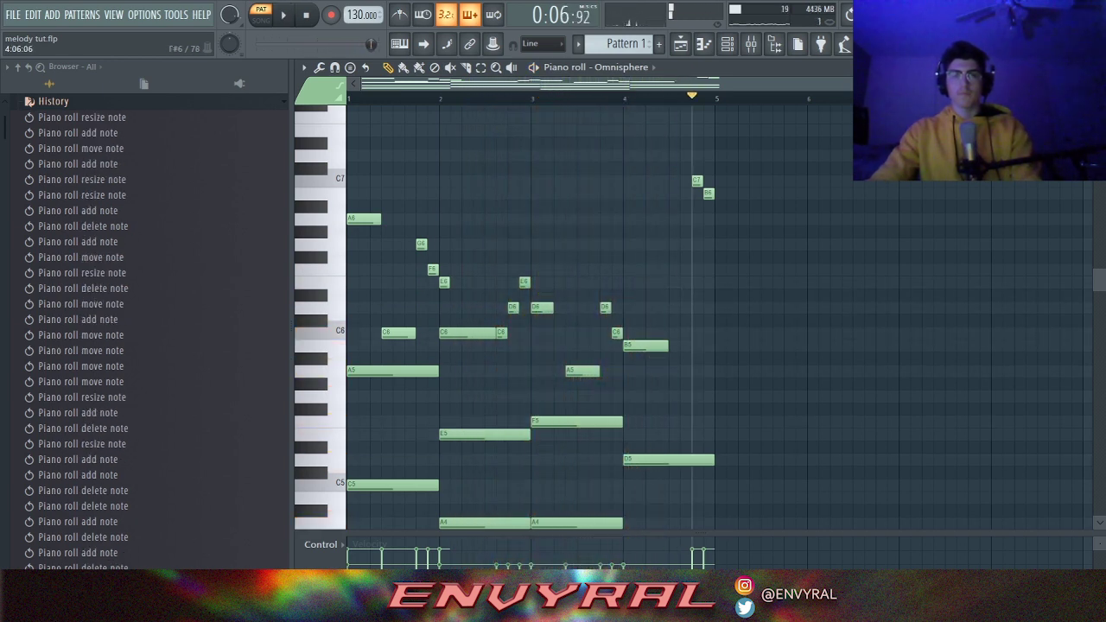
Replay bar 4 to check its ending with the C7 and B6 notes.
{"action": "key", "text": "space"}
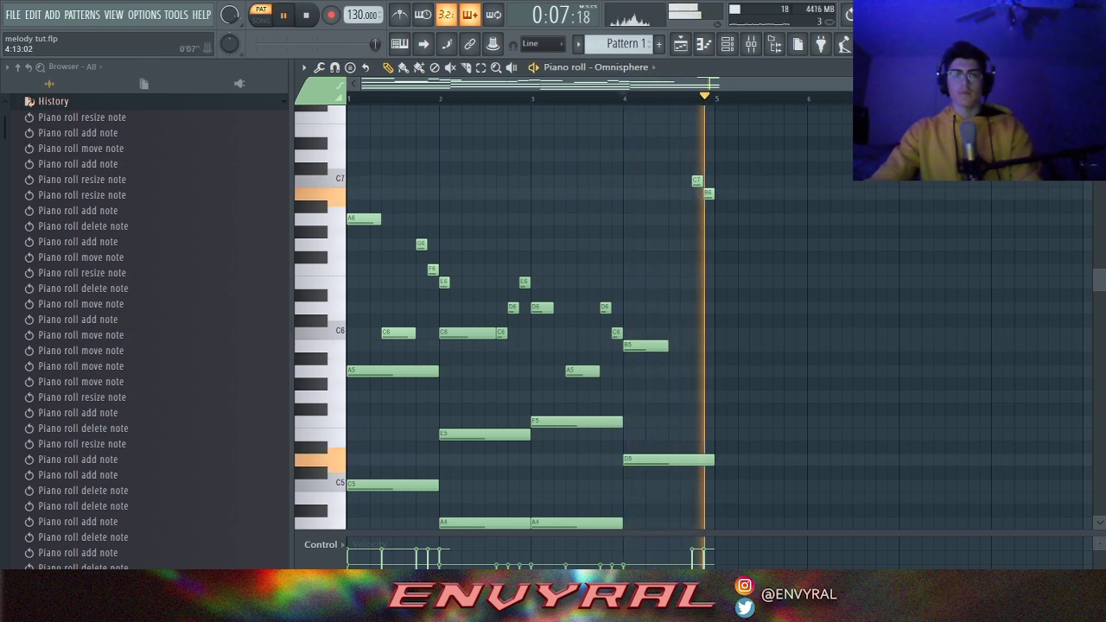
{"action": "key", "text": "space"}
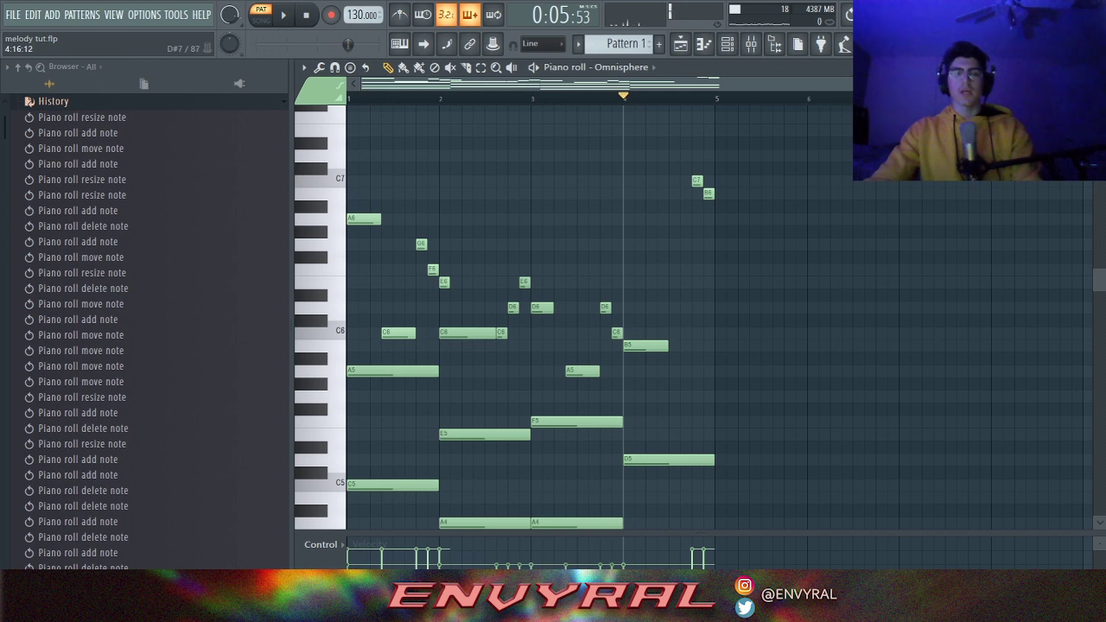
{"action": "key", "text": "space"}
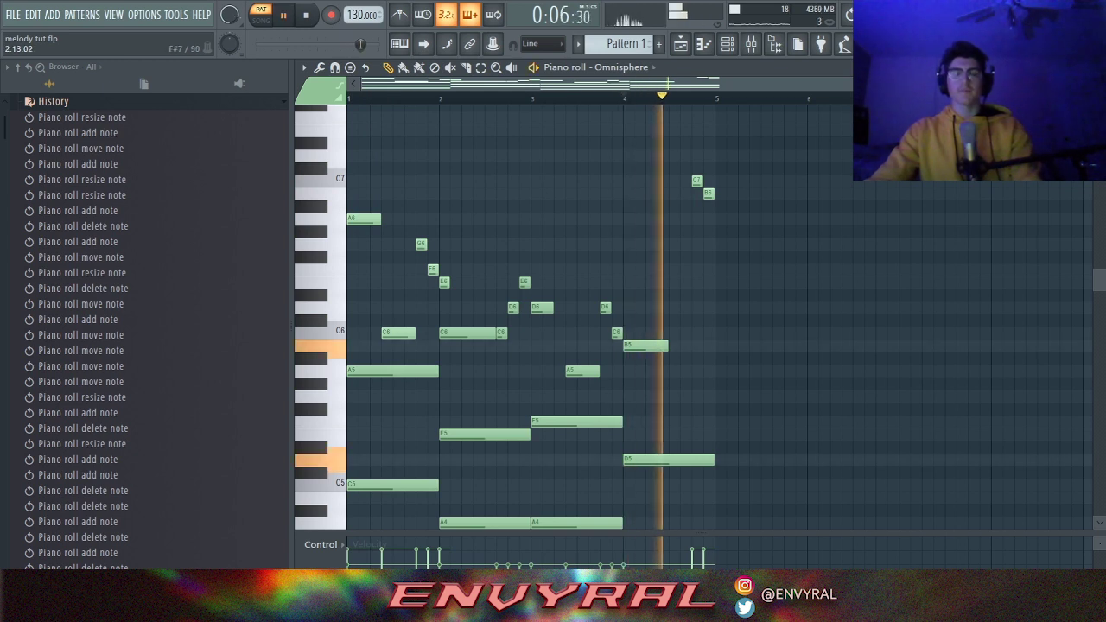
{"action": "key", "text": "space"}
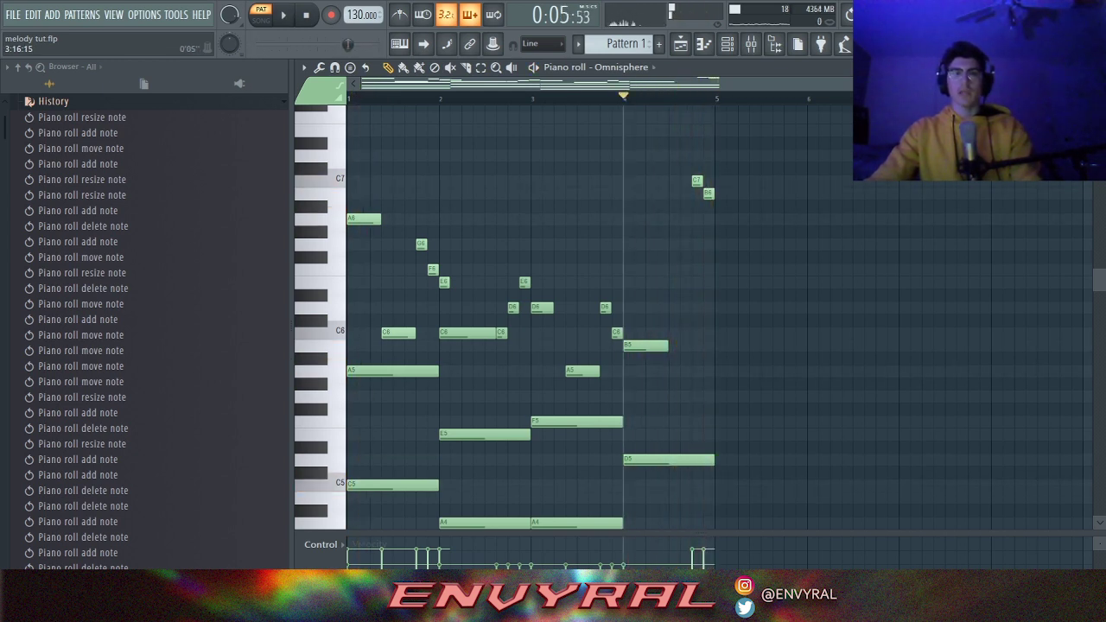
Try an extra F6, E6 and G6 note in turn right after bar 4's B5 melody note, checking each by playback.
{"action": "key", "text": "space"}
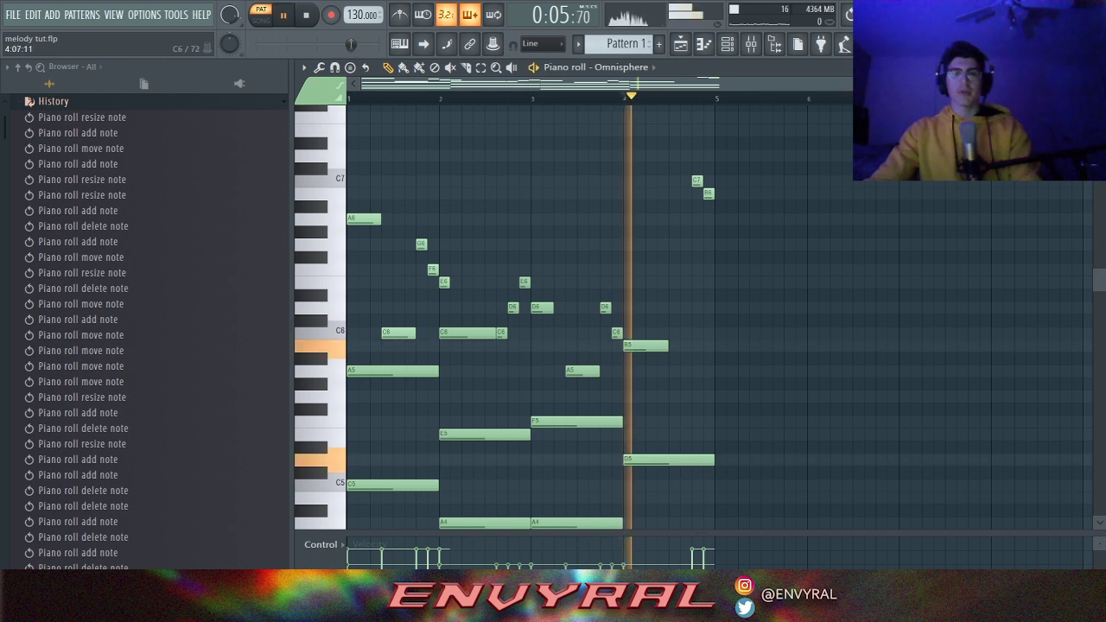
{"action": "key", "text": "space"}
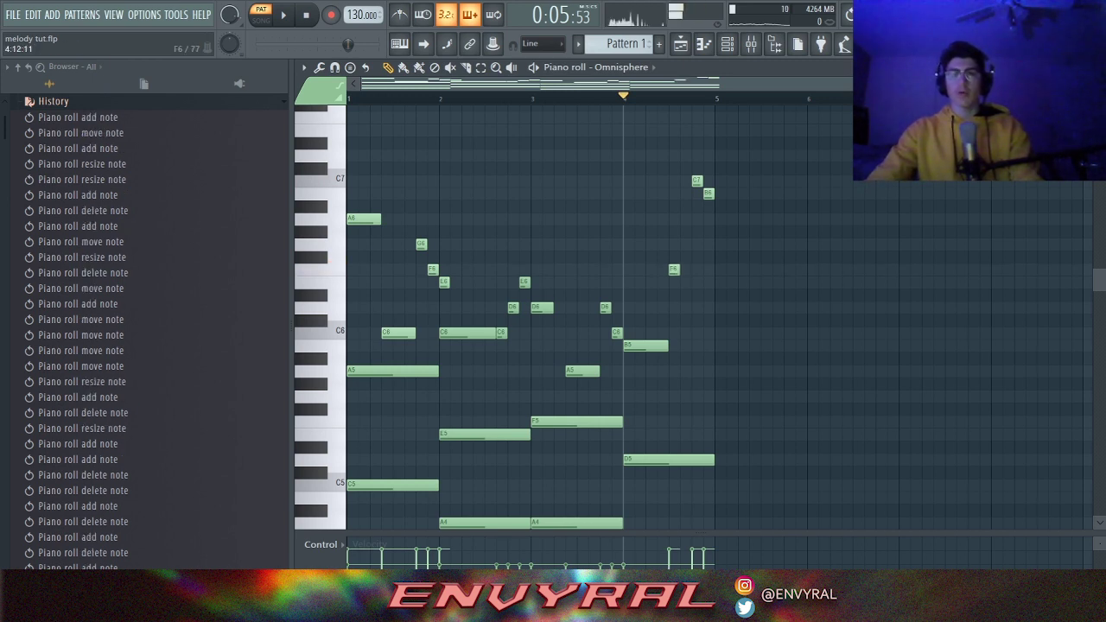
{"action": "key", "text": "space"}
{"action": "key", "text": "space"}
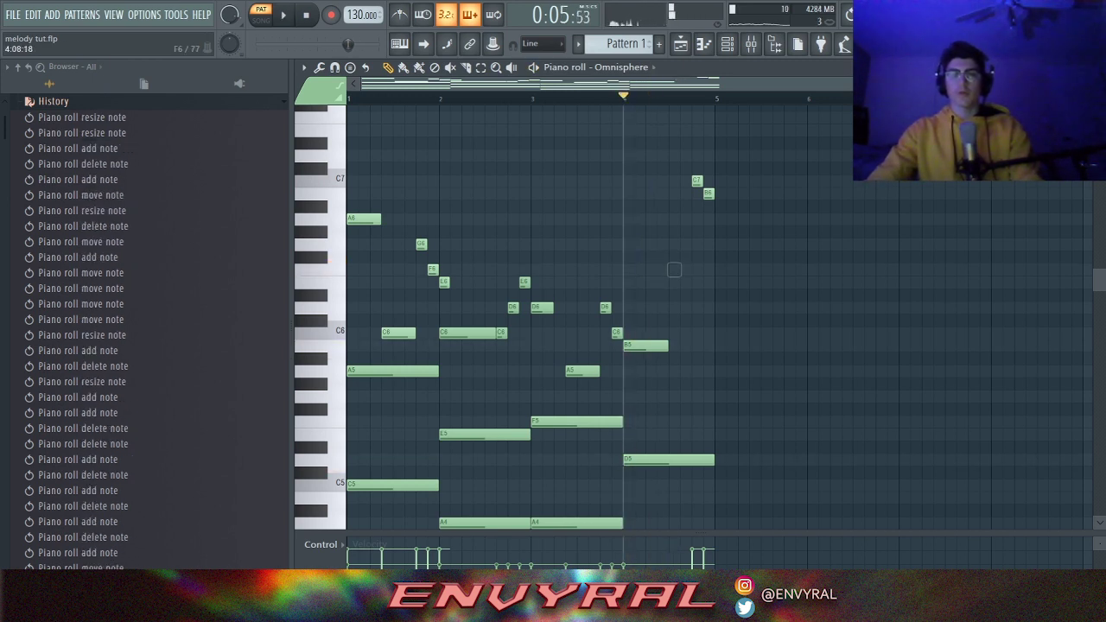
{"action": "left_click", "coordinate": [674, 281]}
{"action": "key", "text": "space"}
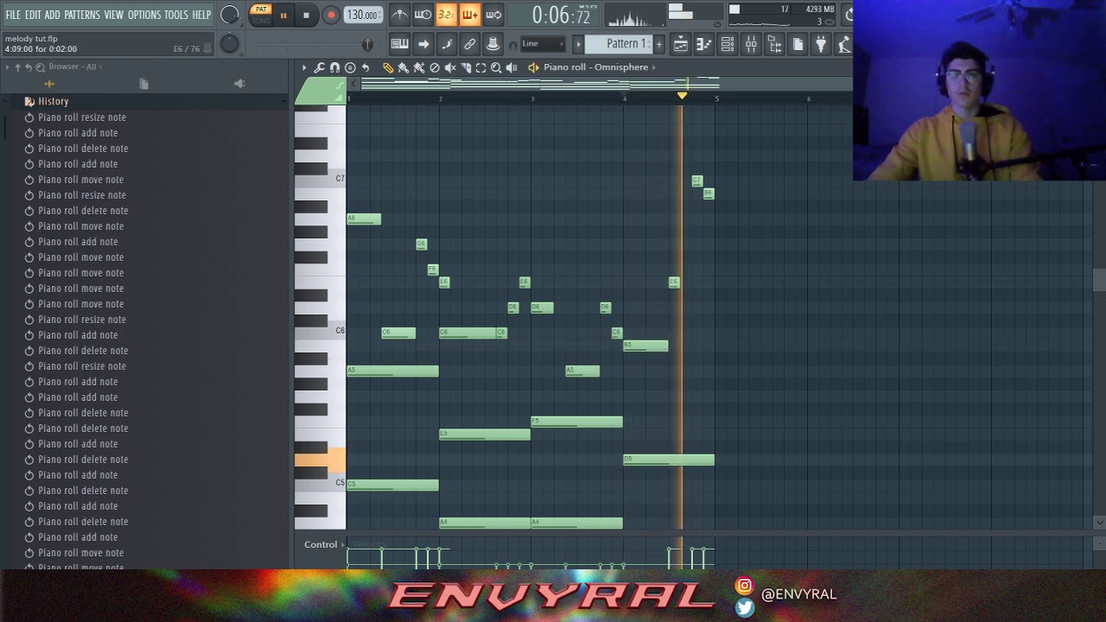
{"action": "key", "text": "space"}
{"action": "left_click_drag", "start_coordinate": [674, 281], "coordinate": [674, 245]}
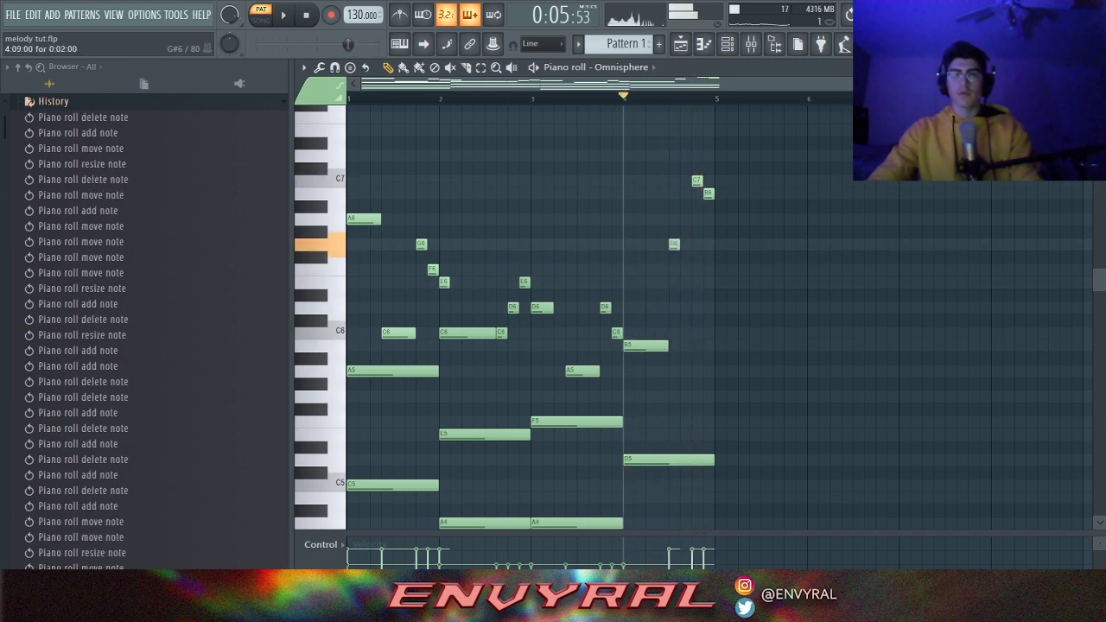
{"action": "key", "text": "space"}
Place a short G6 note directly before bar 4's C7, replacing the earlier G6, and check the transition by playback from mid-bar 3.
{"action": "left_click", "coordinate": [685, 244]}
{"action": "right_click", "coordinate": [674, 244]}
{"action": "scroll", "coordinate": [679, 246], "scroll_direction": "up", "scroll_amount": 1}
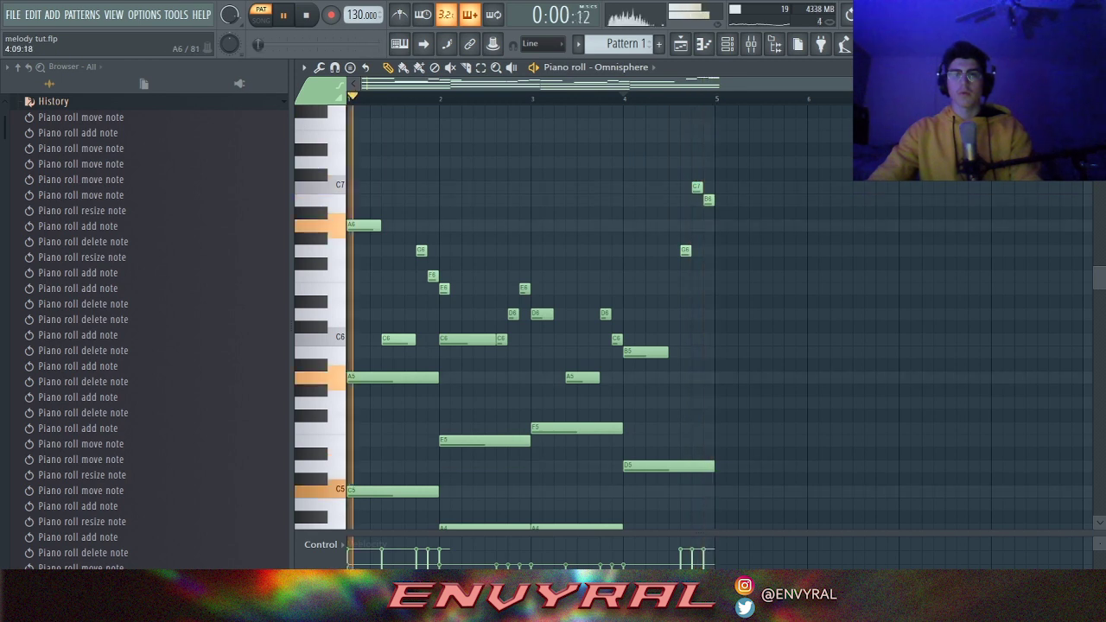
{"action": "key", "text": "space"}
{"action": "key", "text": "space"}
{"action": "left_click", "coordinate": [579, 98]}
{"action": "key", "text": "space"}
{"action": "left_click", "coordinate": [576, 97]}
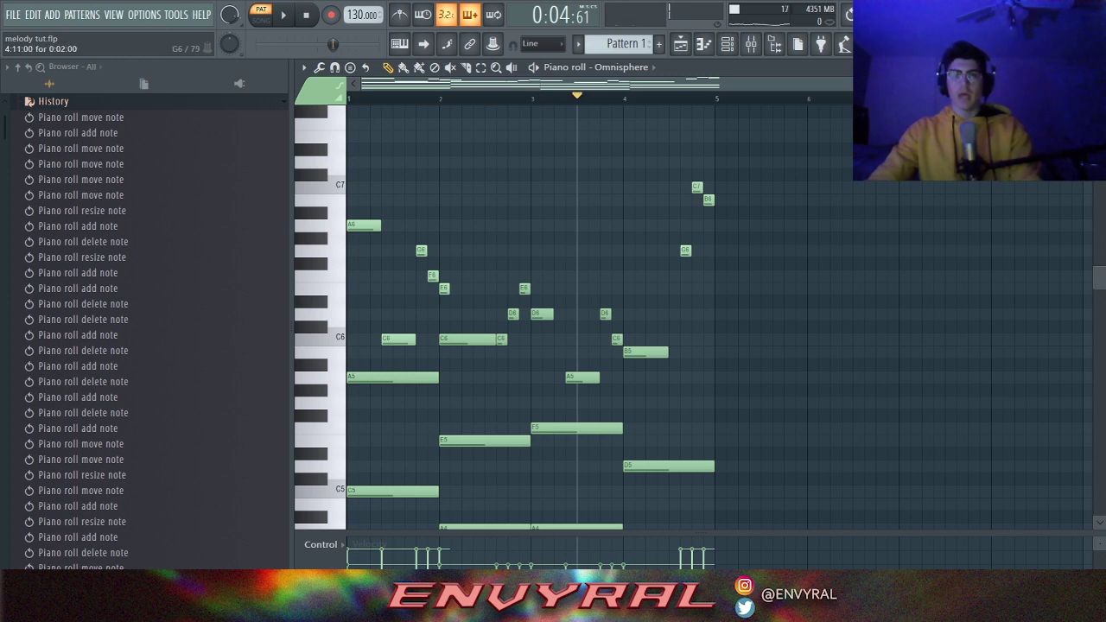
{"action": "right_click", "coordinate": [685, 250]}
{"action": "left_click", "coordinate": [683, 250]}
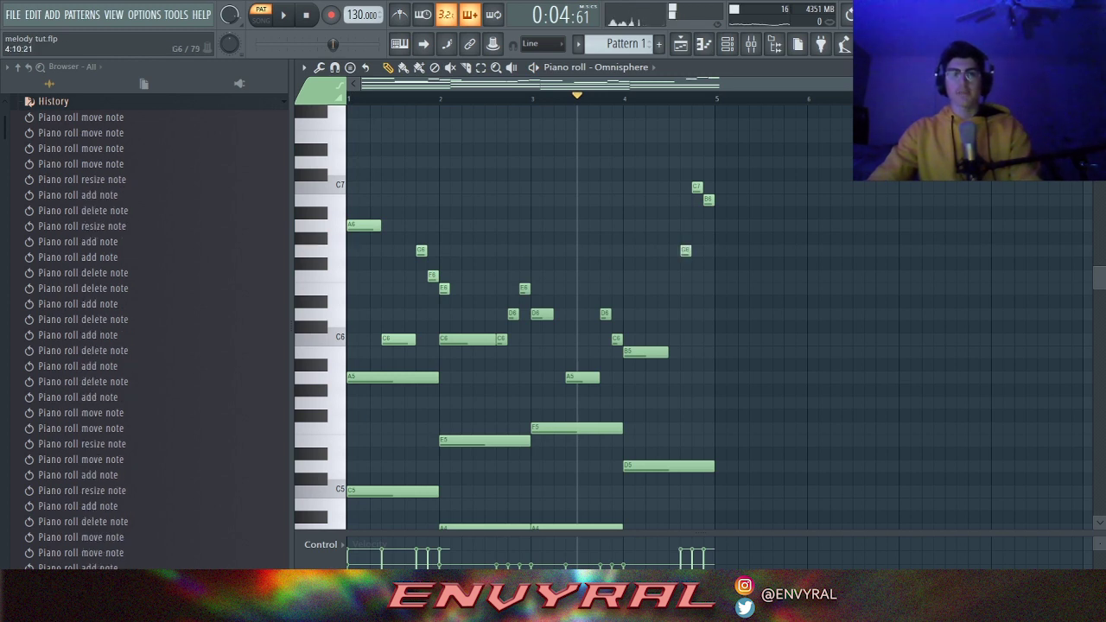
Look over the chord notes beneath the melody and replay bar 4 into the start of the loop.
{"action": "scroll", "coordinate": [682, 249], "scroll_direction": "down", "scroll_amount": 4}
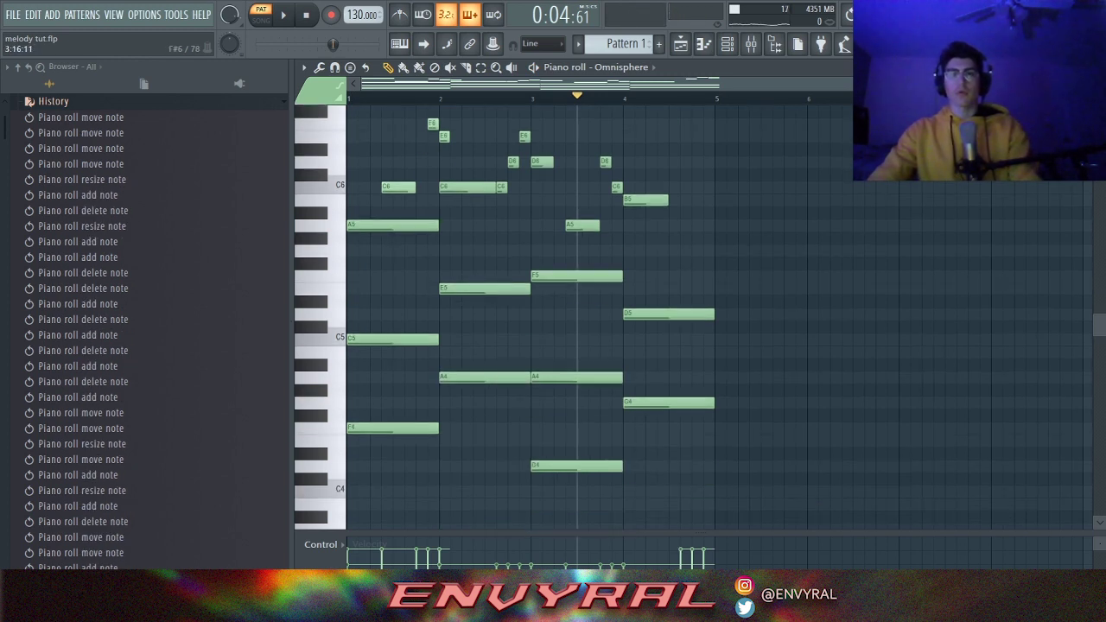
{"action": "scroll", "coordinate": [682, 250], "scroll_direction": "up", "scroll_amount": 3}
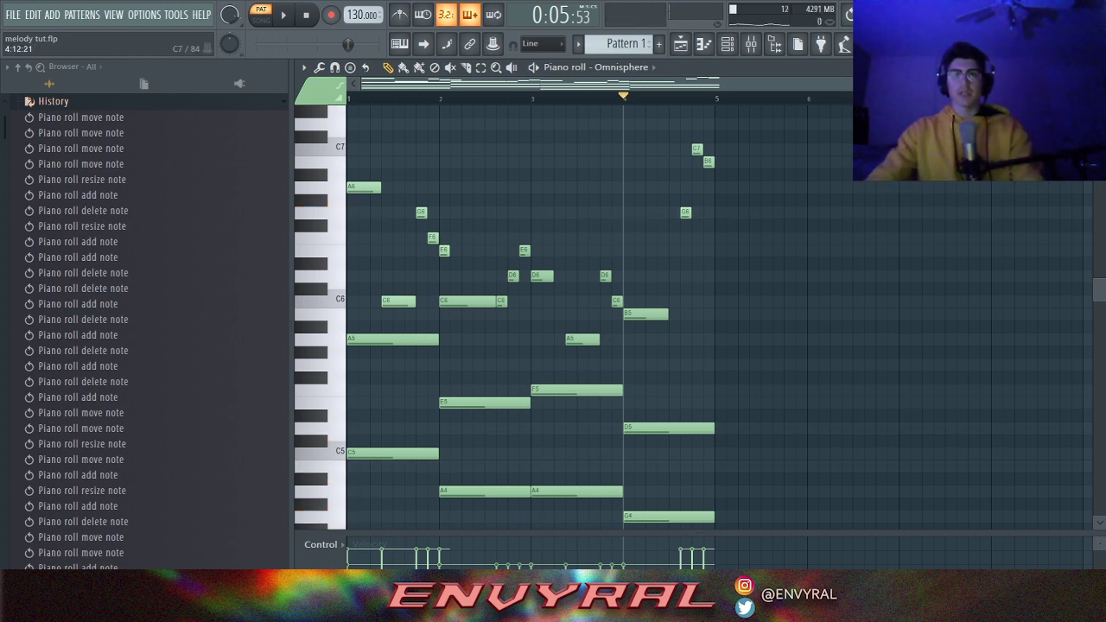
{"action": "key", "text": "space"}
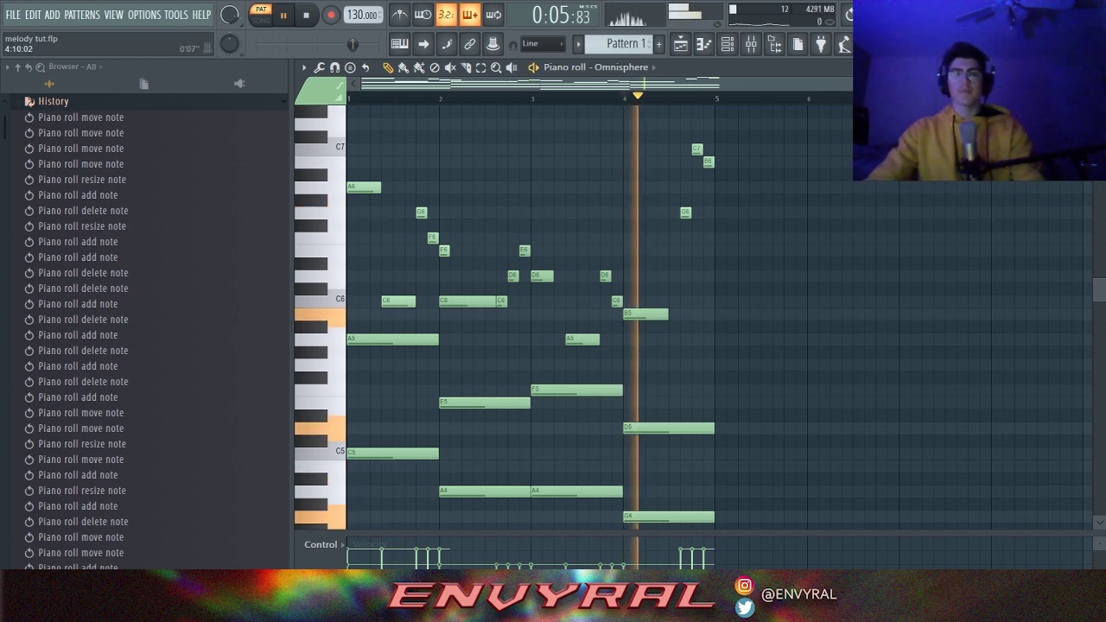
{"action": "key", "text": "space"}
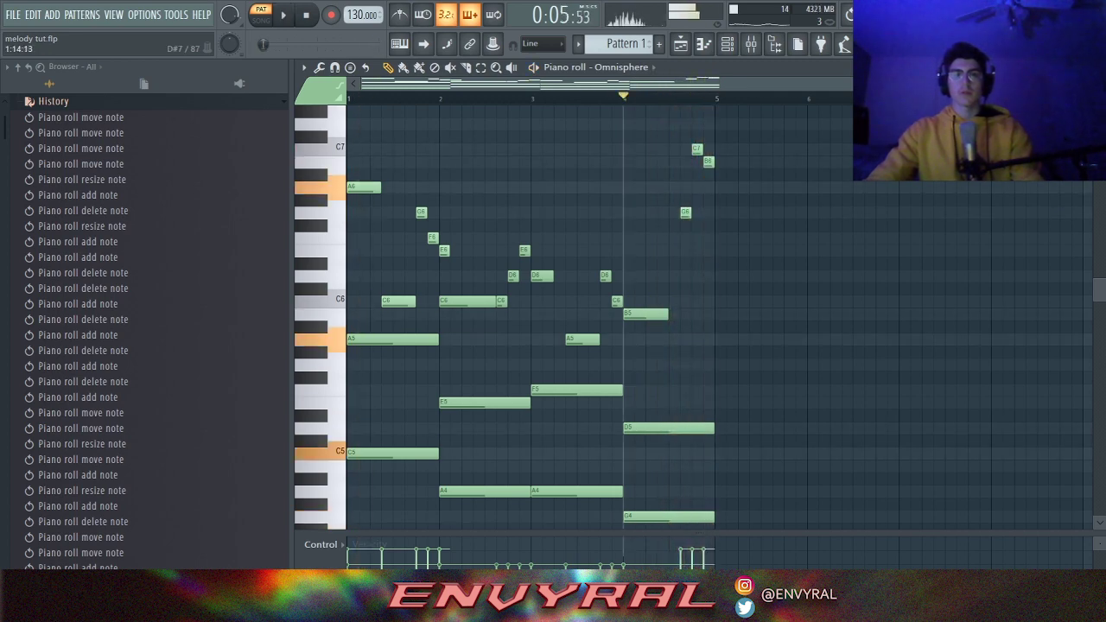
Duplicate all four bars of chords and melody directly after themselves to fill bars 5 to 8, and clear the selection.
{"action": "key", "text": "ctrl+a"}
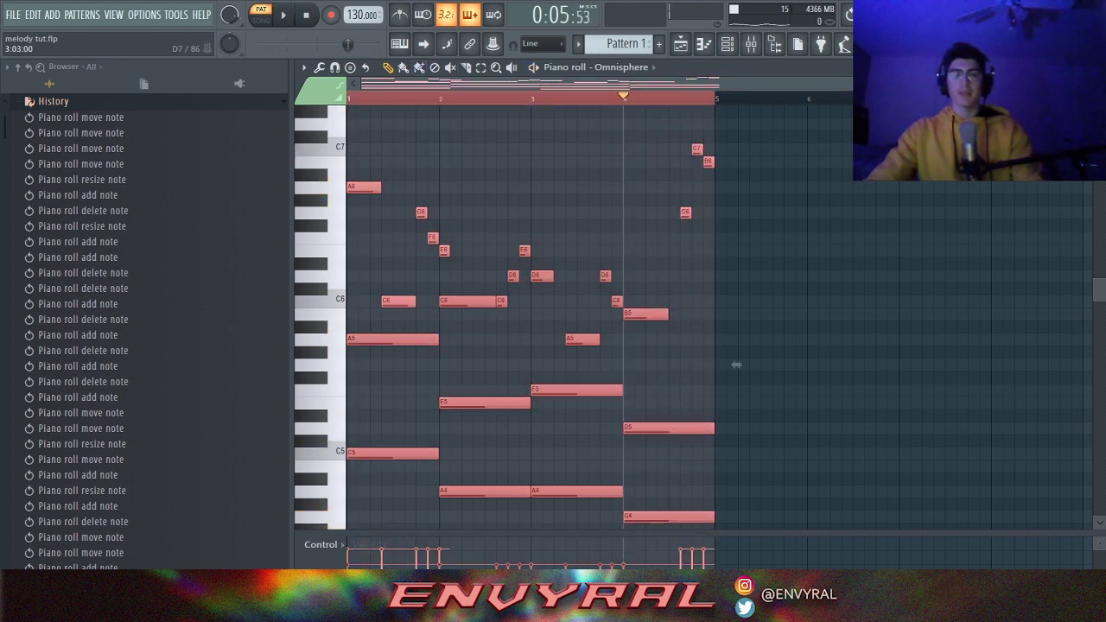
{"action": "key", "text": "ctrl+b"}
{"action": "key", "text": "ctrl+d"}
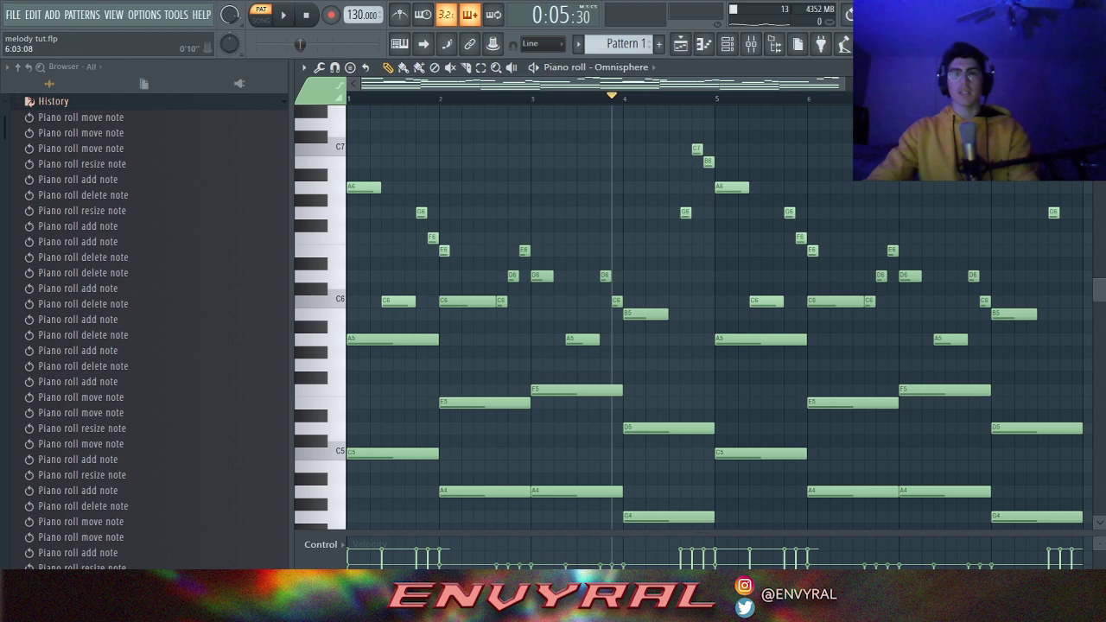
Play the full eight-bar pattern from the beginning to review the melody with the chords.
{"action": "scroll", "coordinate": [820, 84], "scroll_direction": "down", "scroll_amount": 4}
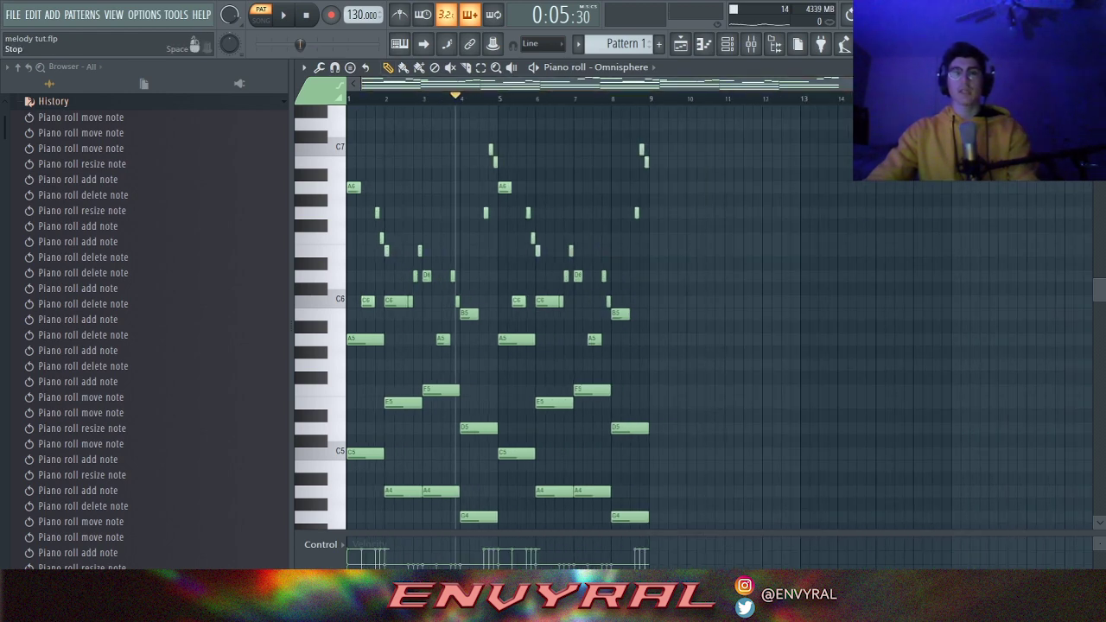
{"action": "left_click", "coordinate": [305, 15]}
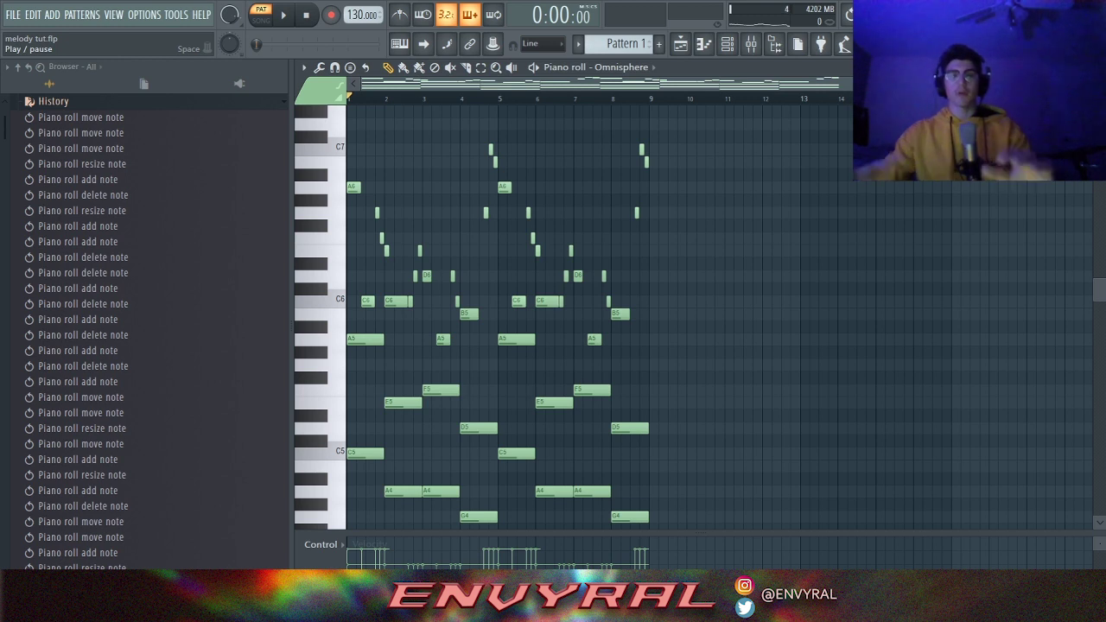
{"action": "key", "text": "space"}
{"action": "scroll", "coordinate": [691, 317], "scroll_direction": "down", "scroll_amount": 3}
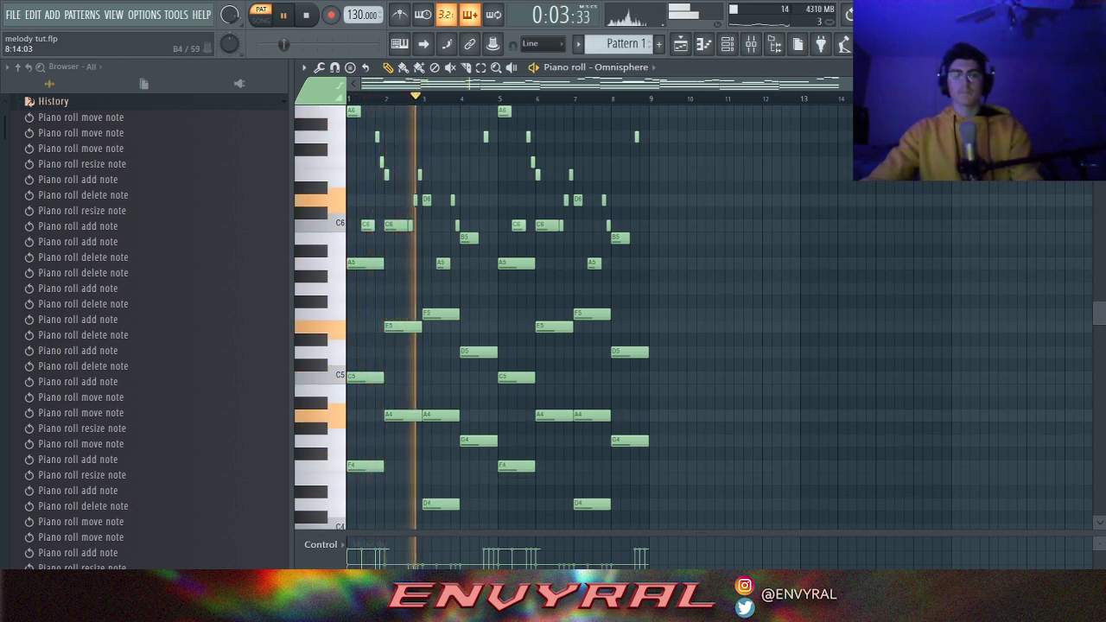
{"action": "scroll", "coordinate": [691, 317], "scroll_direction": "up", "scroll_amount": 4}
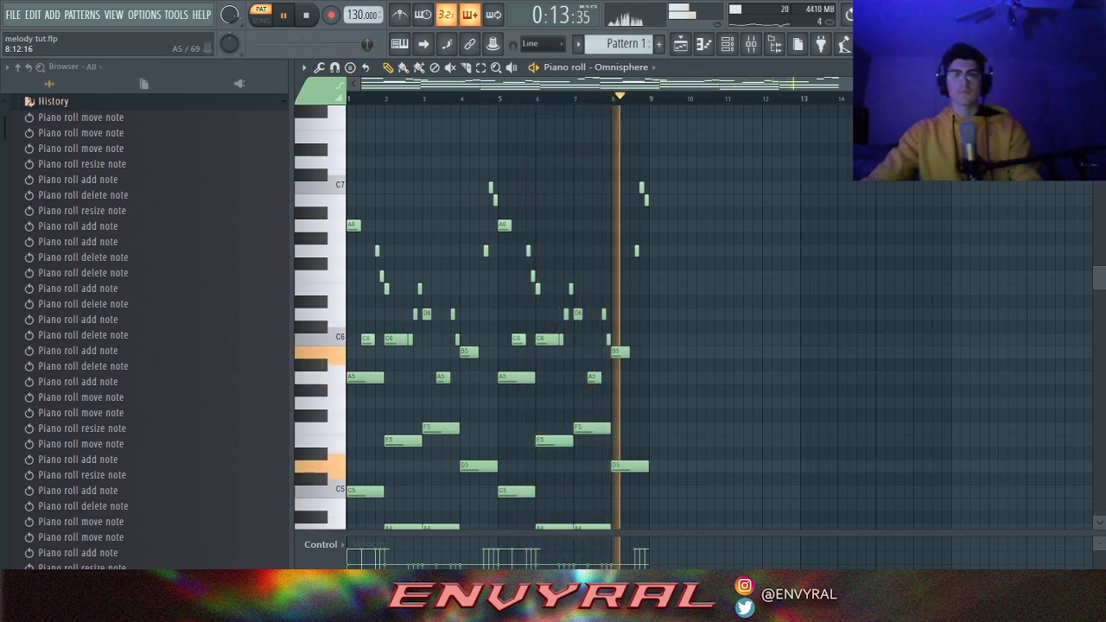
{"action": "key", "text": "space"}
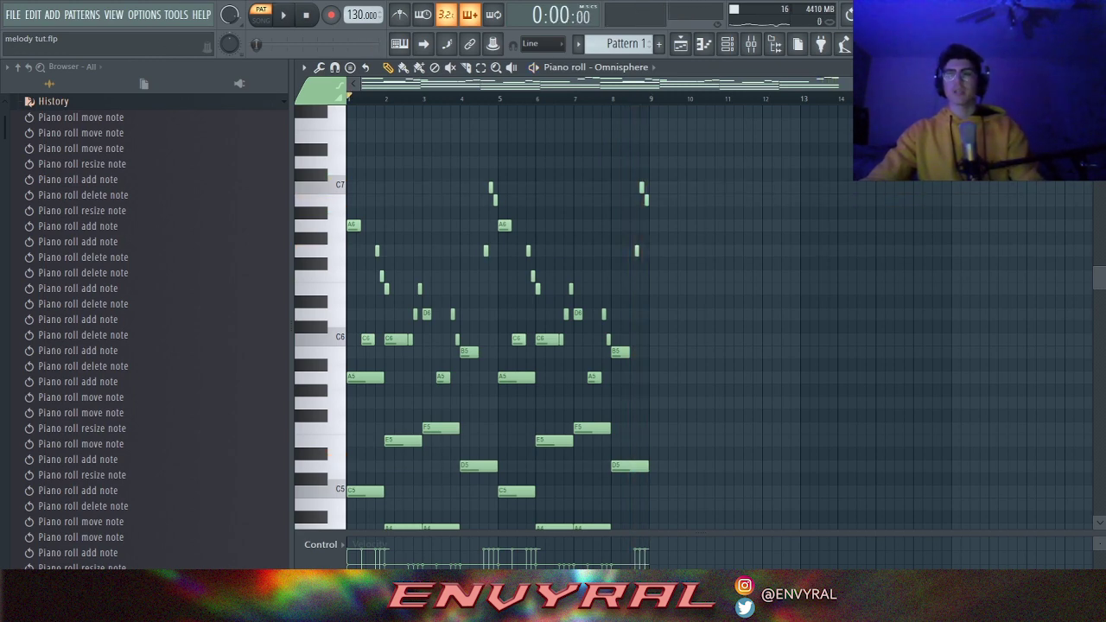
{"action": "left_click_drag", "start_coordinate": [1078, 84], "coordinate": [1013, 84]}
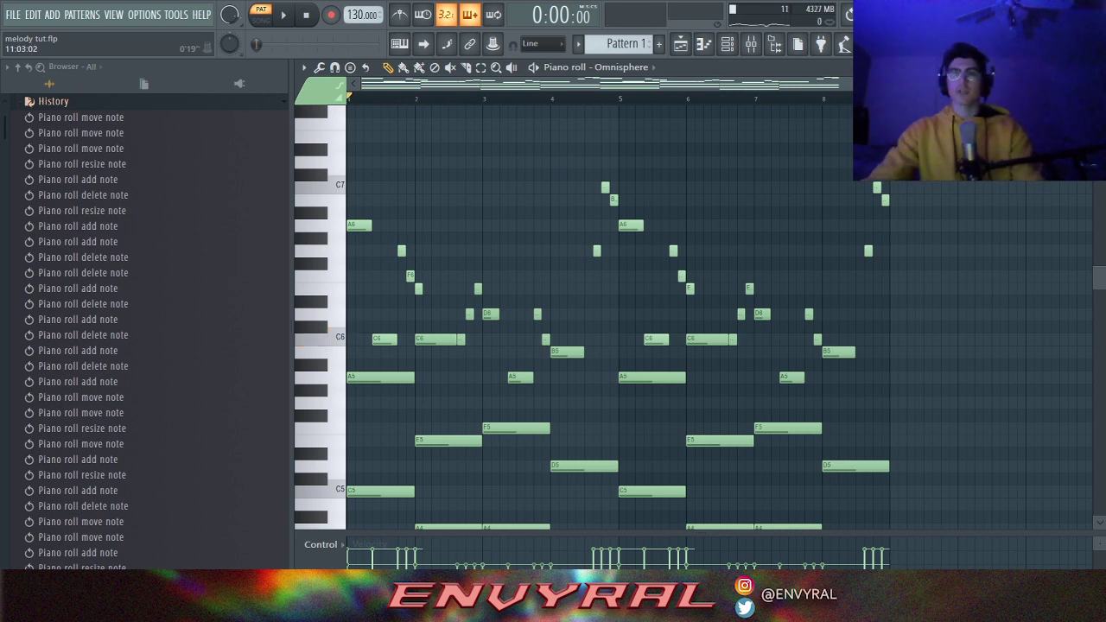
{"action": "scroll", "coordinate": [744, 112], "scroll_direction": "down", "scroll_amount": 1}
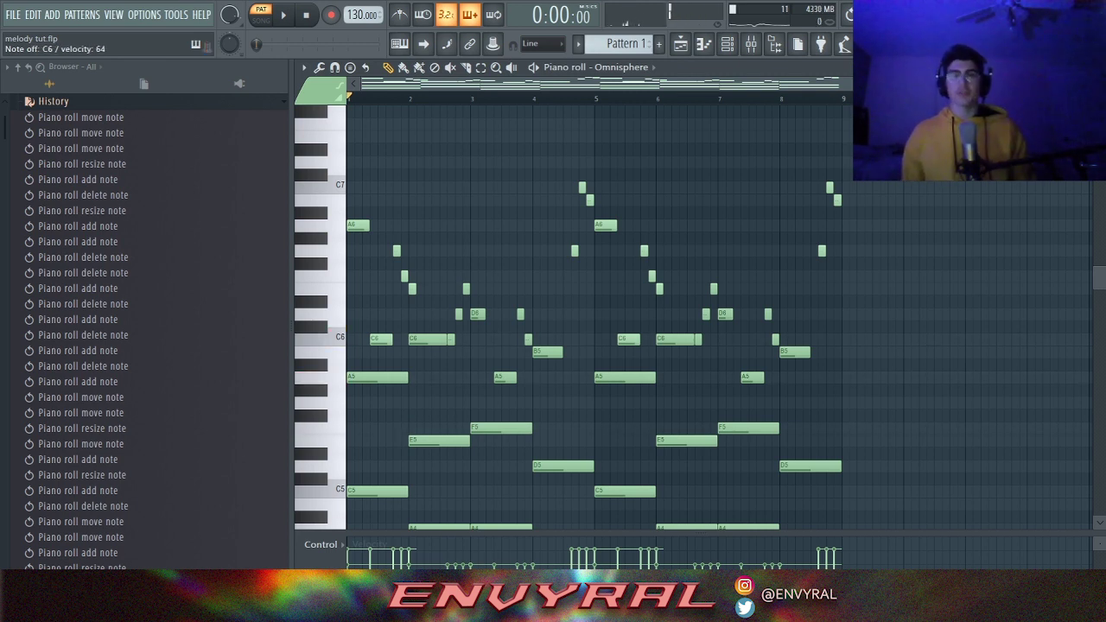
{"action": "left_click_drag", "start_coordinate": [1098, 84], "coordinate": [1101, 112]}
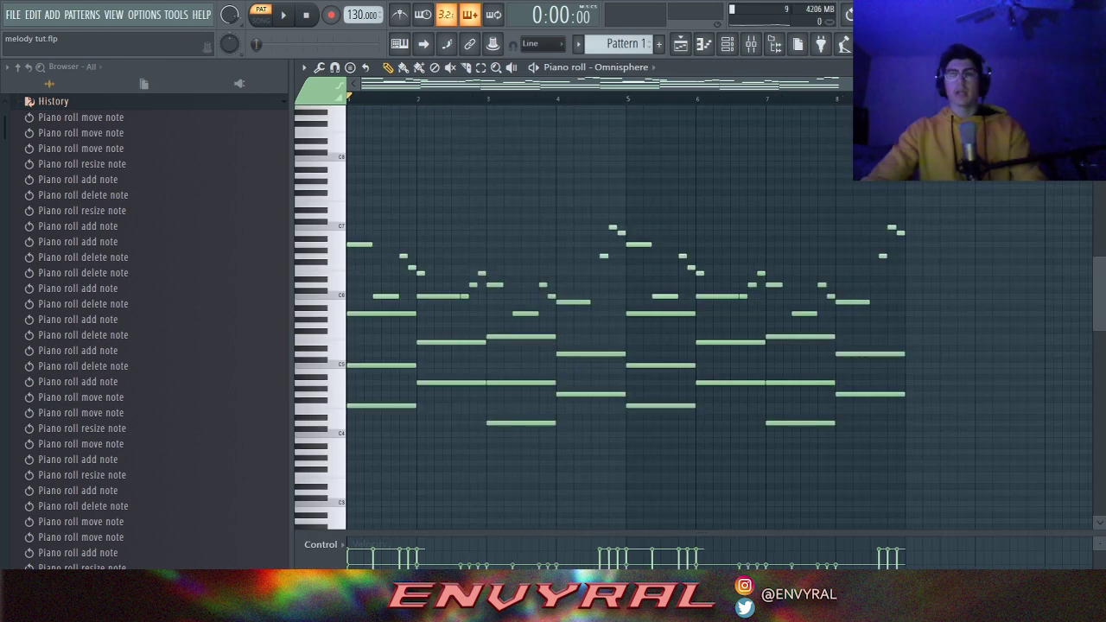
{"action": "mouse_move", "coordinate": [937, 84]}
{"action": "left_mouse_down"}
{"action": "mouse_move", "coordinate": [1072, 84]}
{"action": "mouse_move", "coordinate": [937, 84]}
{"action": "left_mouse_up"}
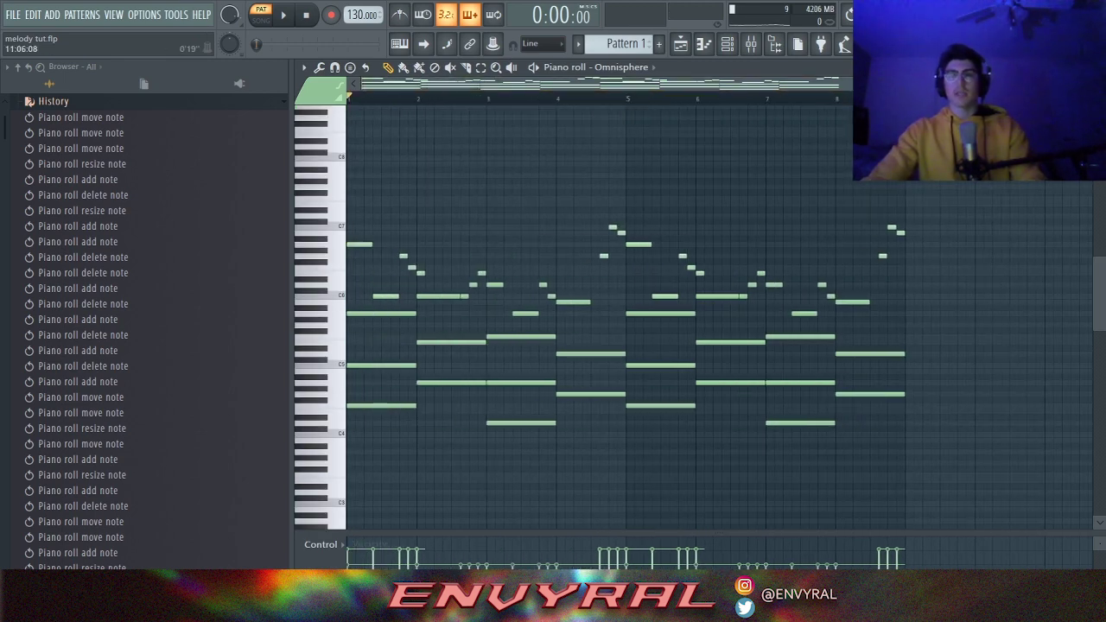
{"action": "right_click", "coordinate": [686, 185], "text": "ctrl"}
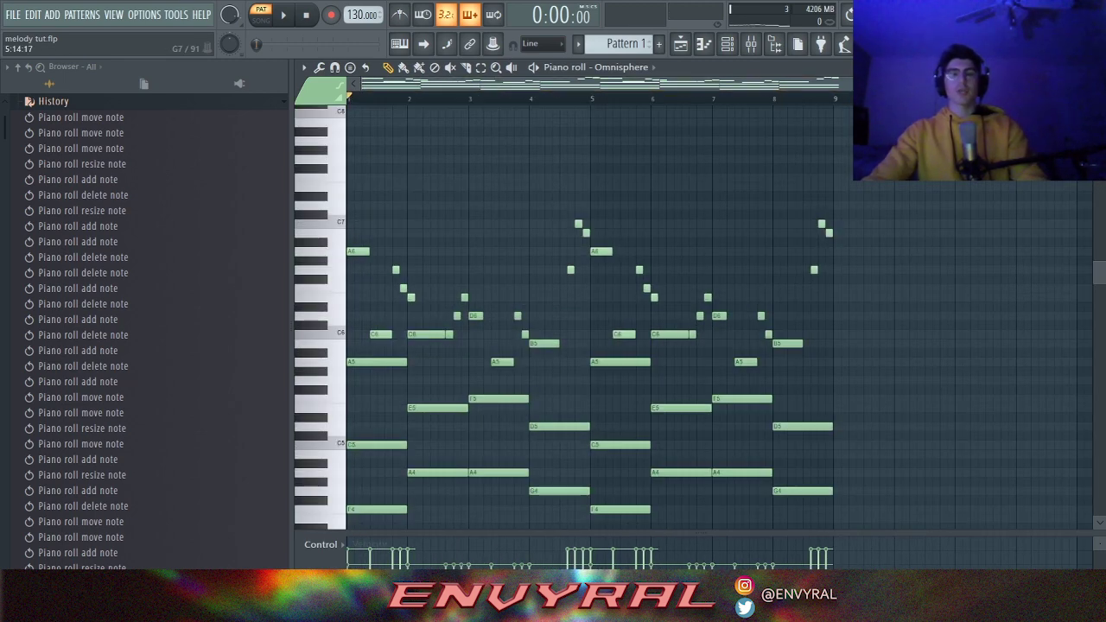